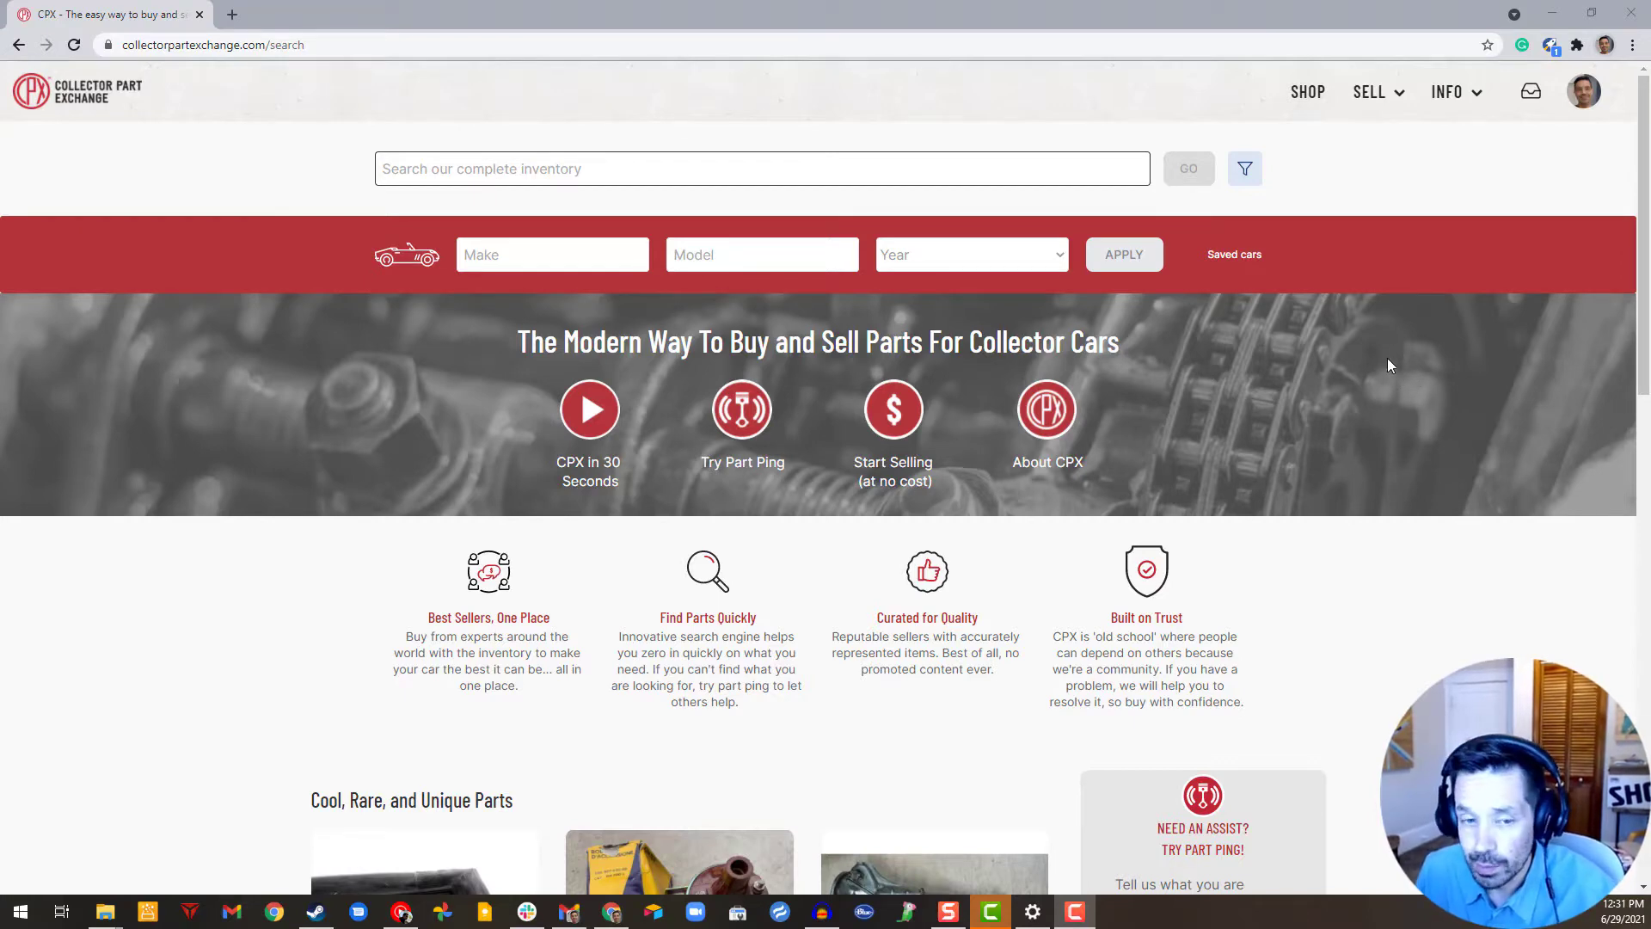
# - Open the seller inventory and look through its Products and Services lists
pyautogui.click(1395, 102)
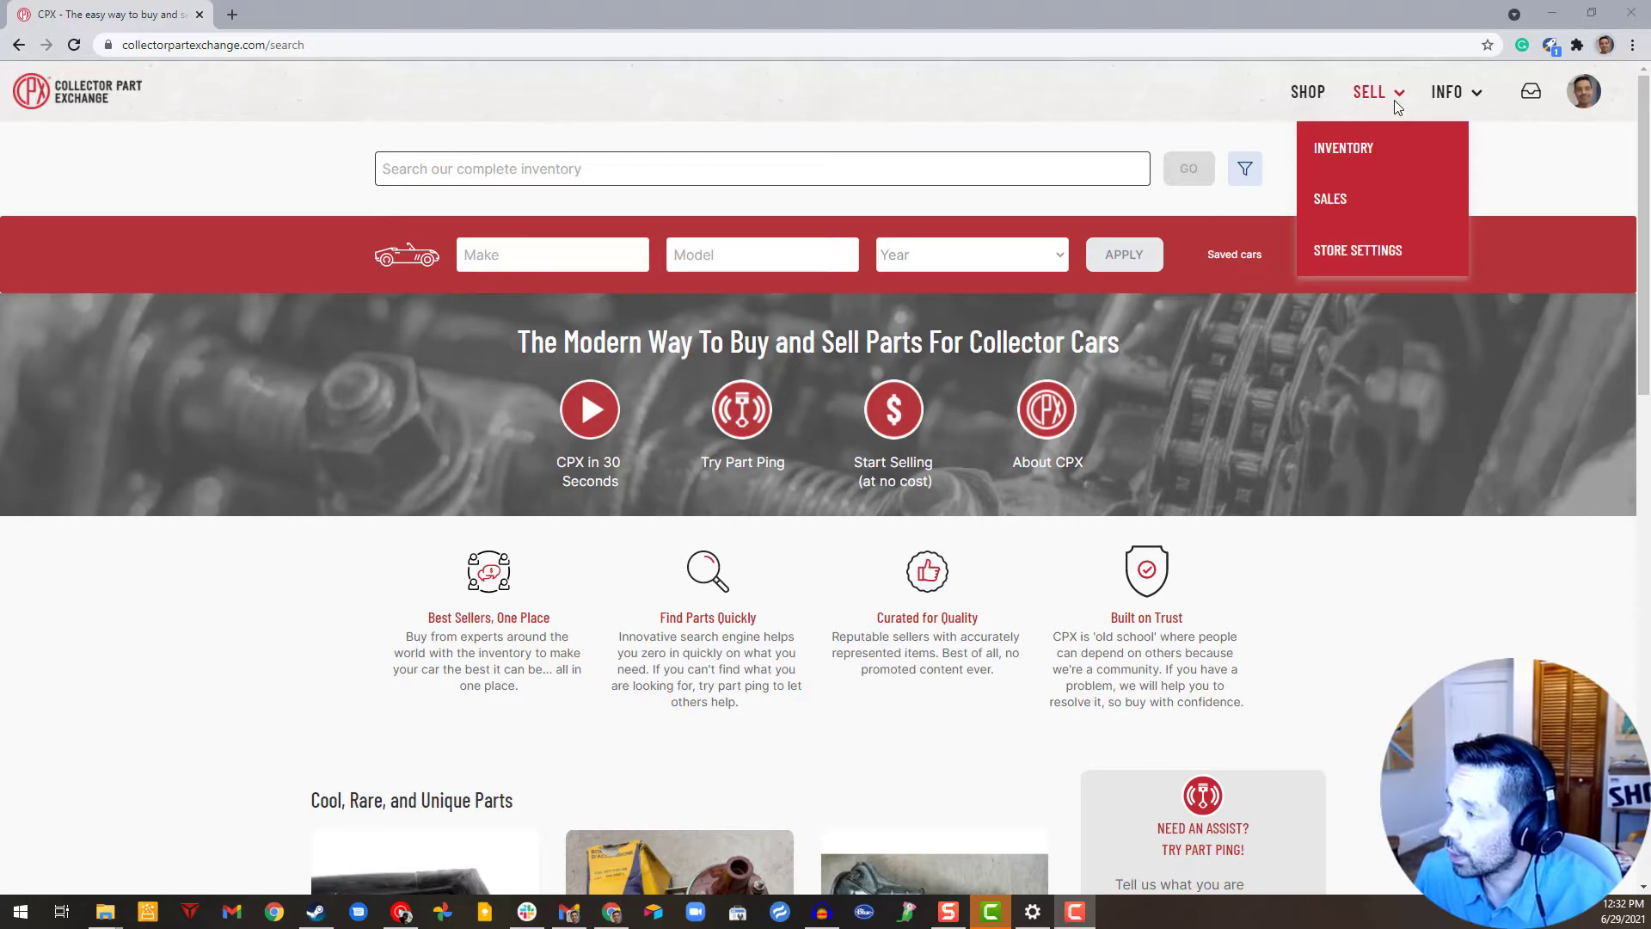
pyautogui.click(1365, 158)
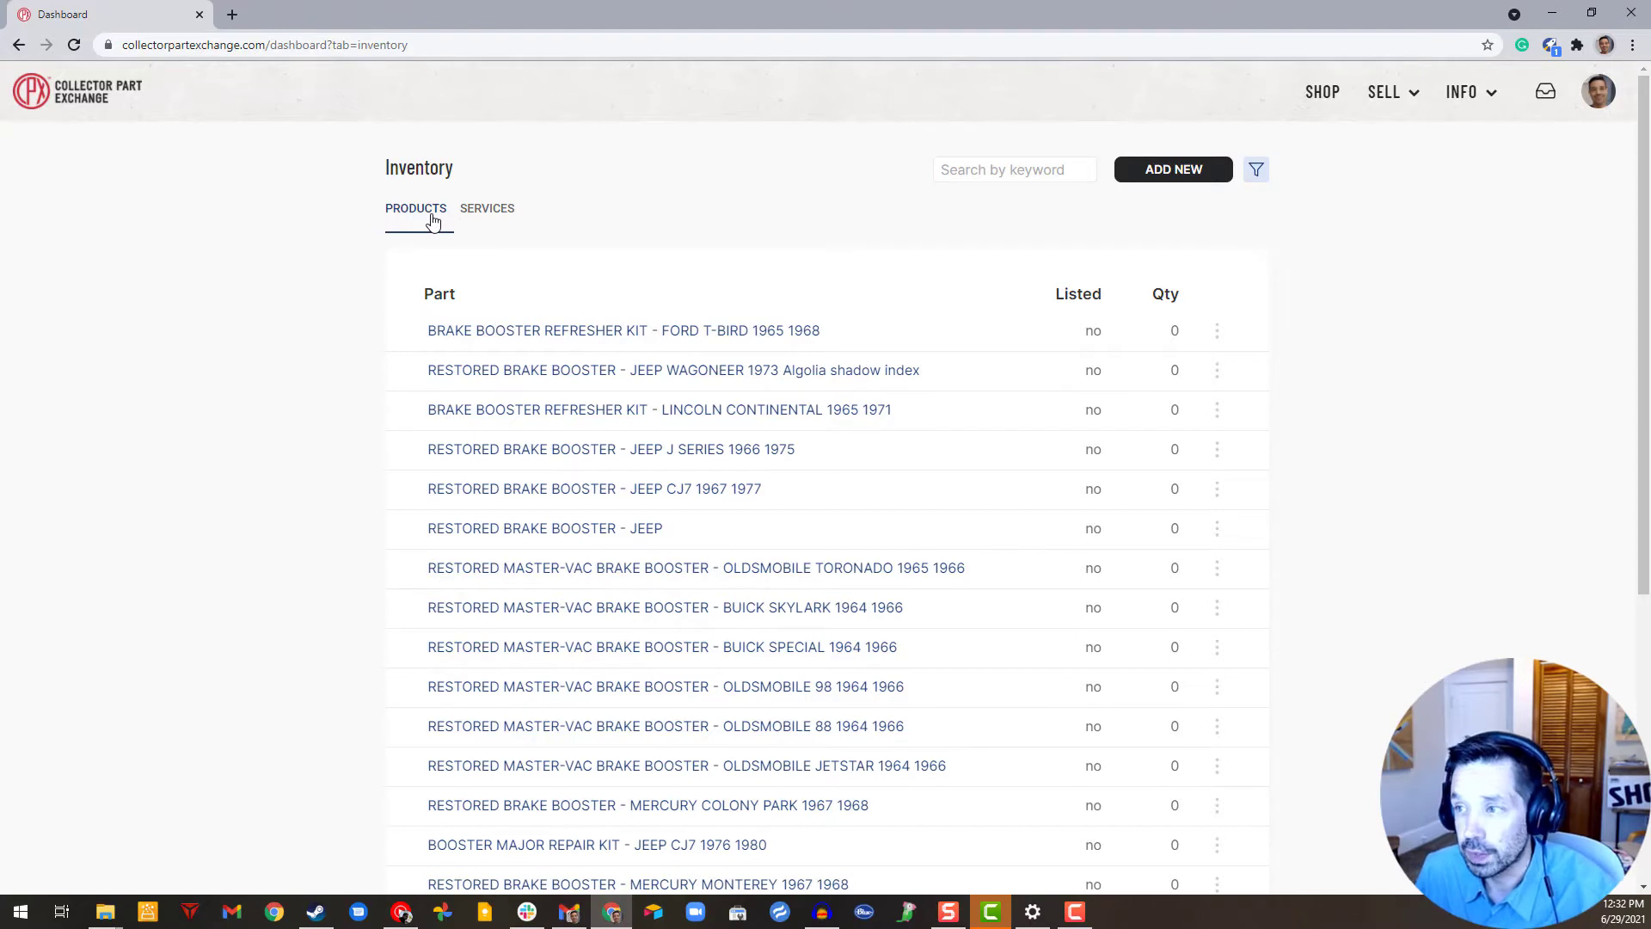
pyautogui.click(488, 210)
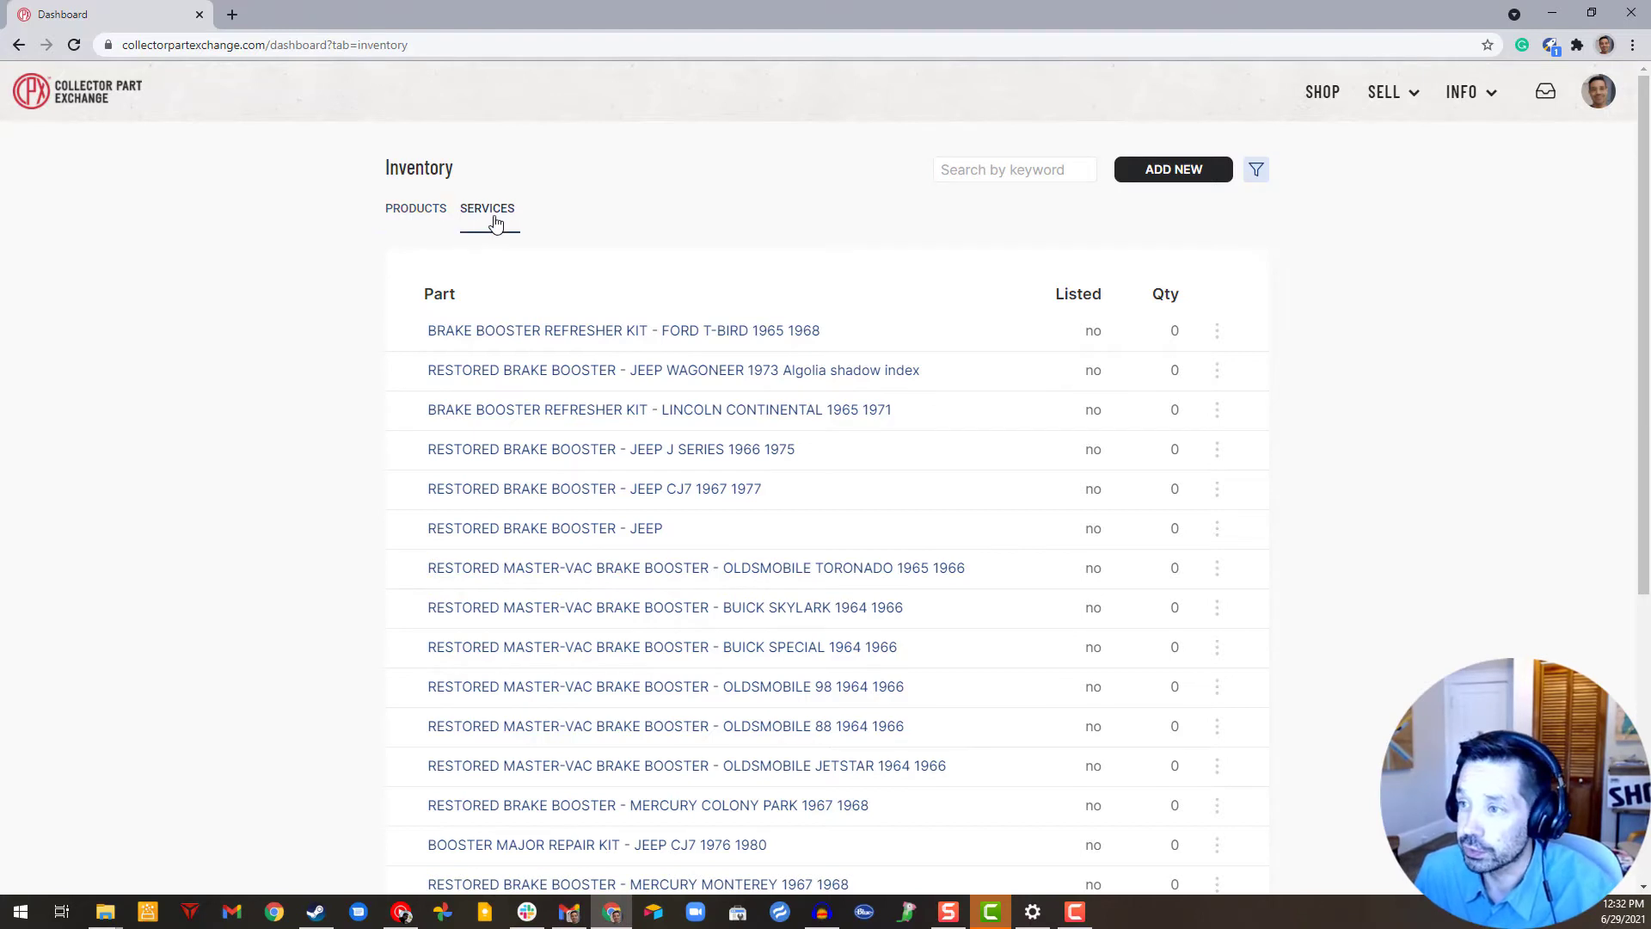
pyautogui.click(430, 231)
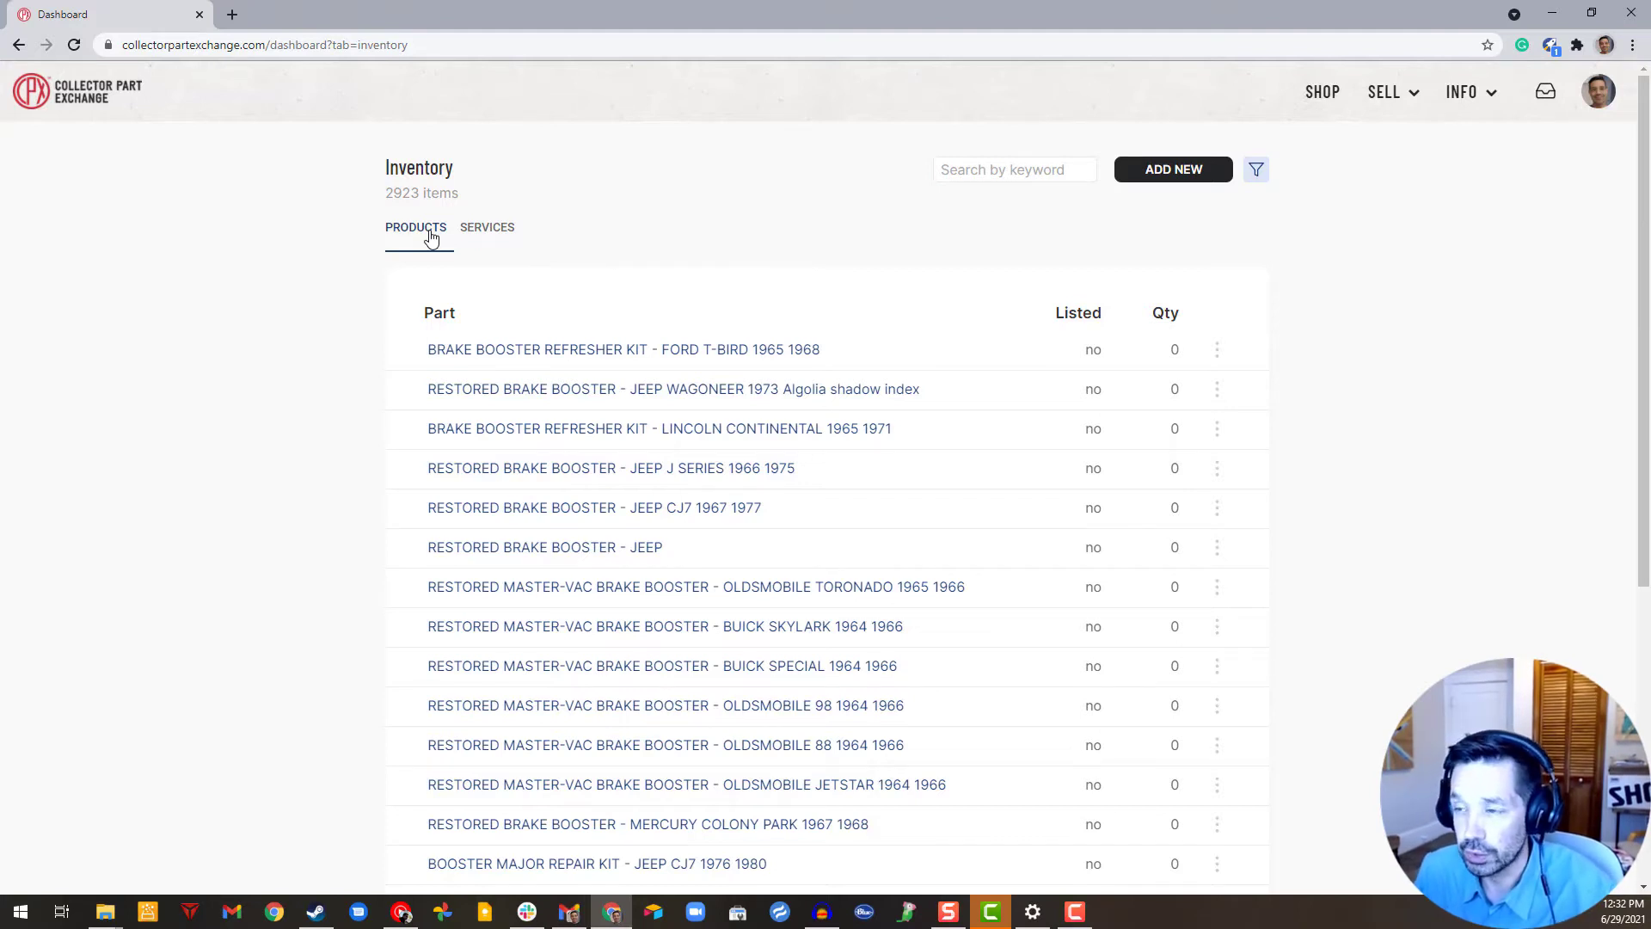
pyautogui.click(479, 237)
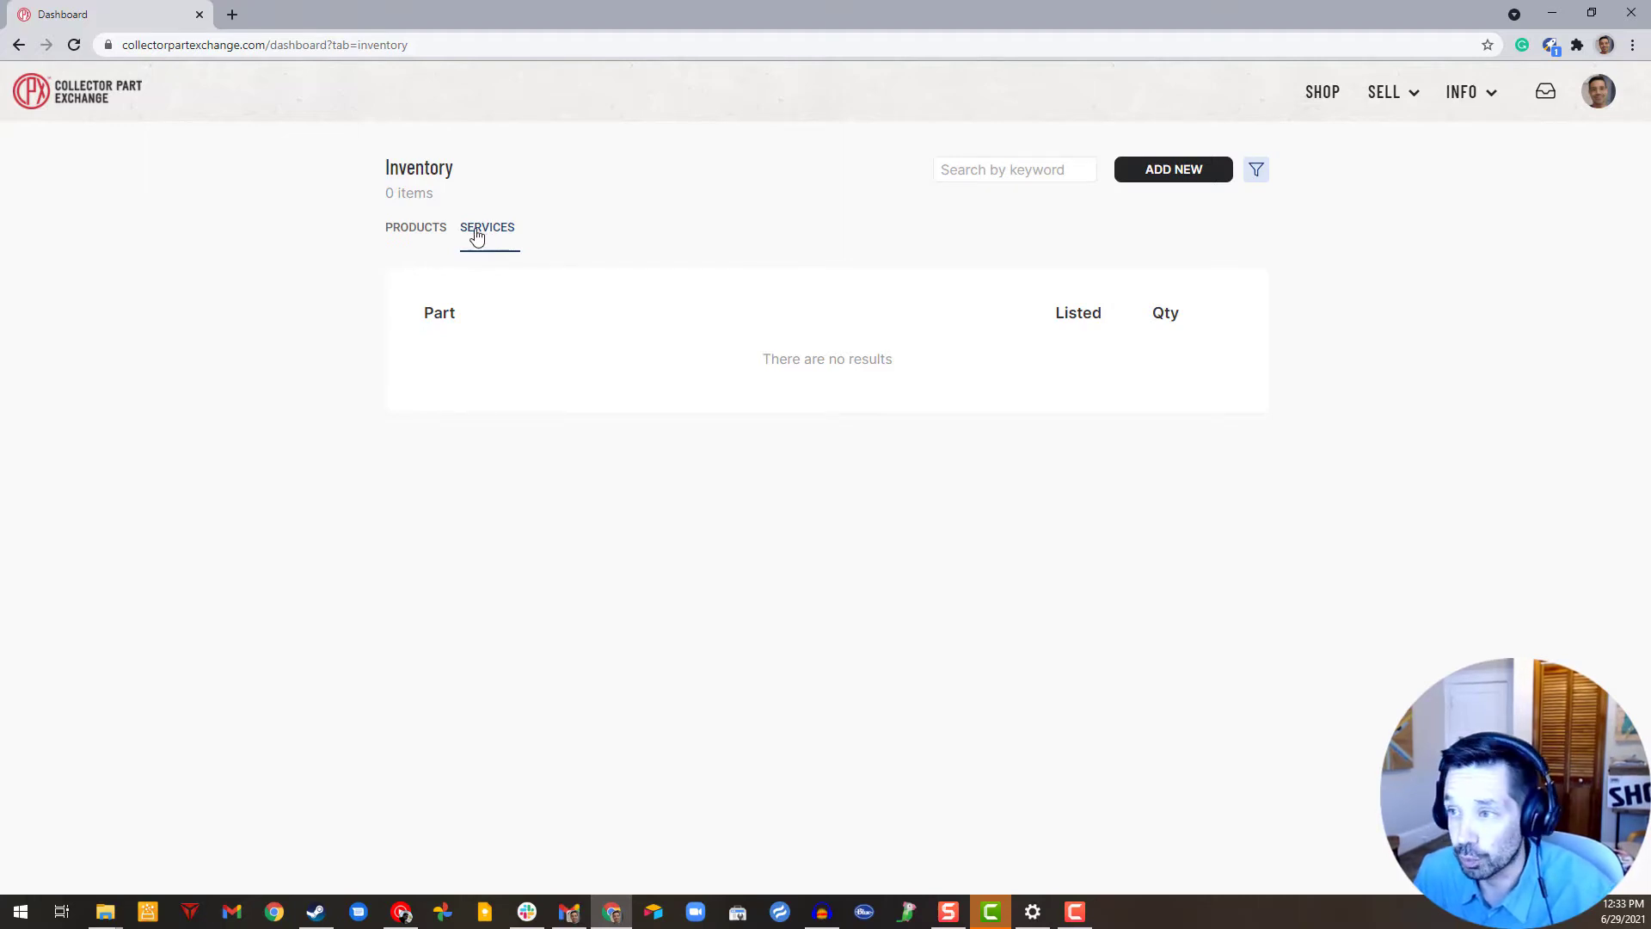
pyautogui.click(420, 235)
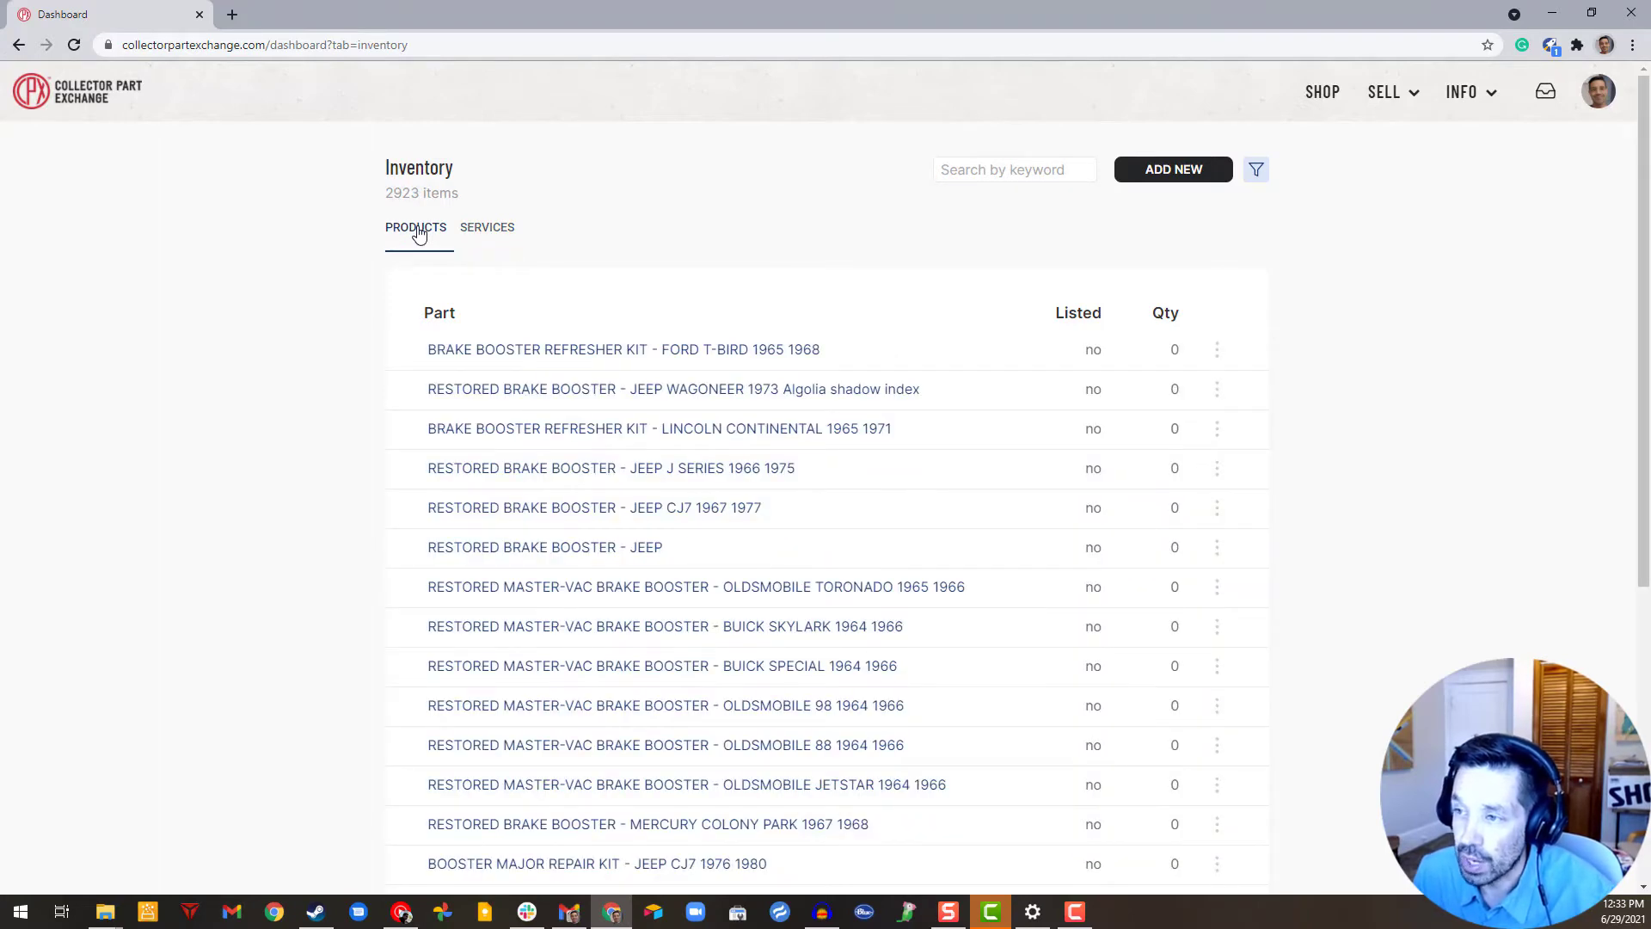
pyautogui.click(480, 229)
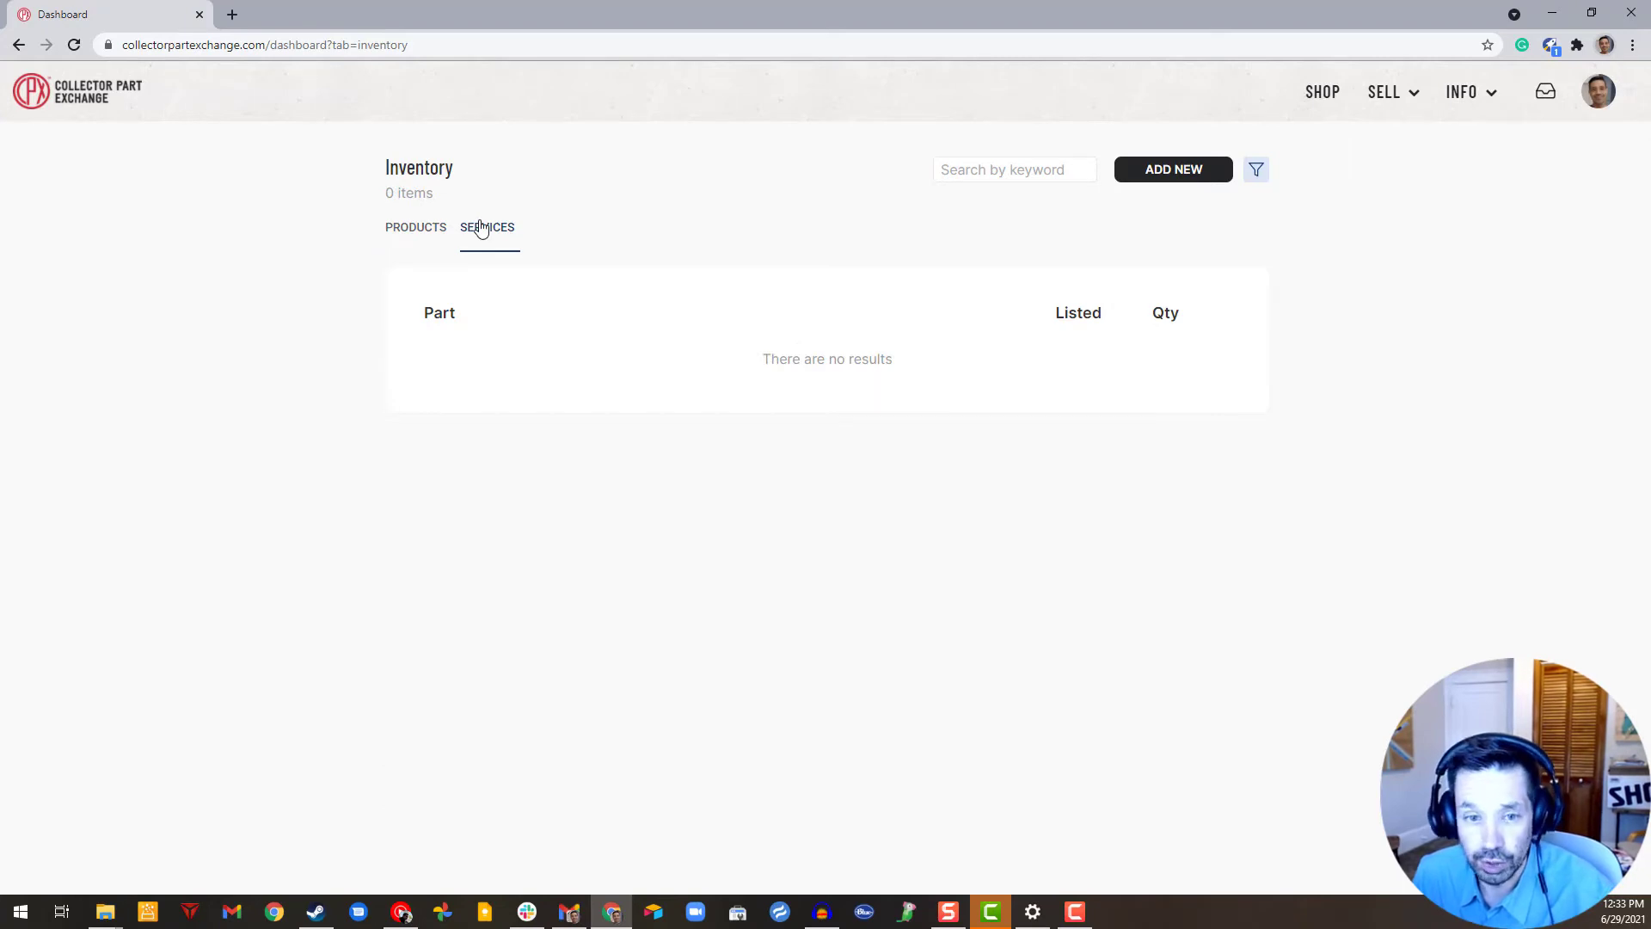
pyautogui.click(407, 237)
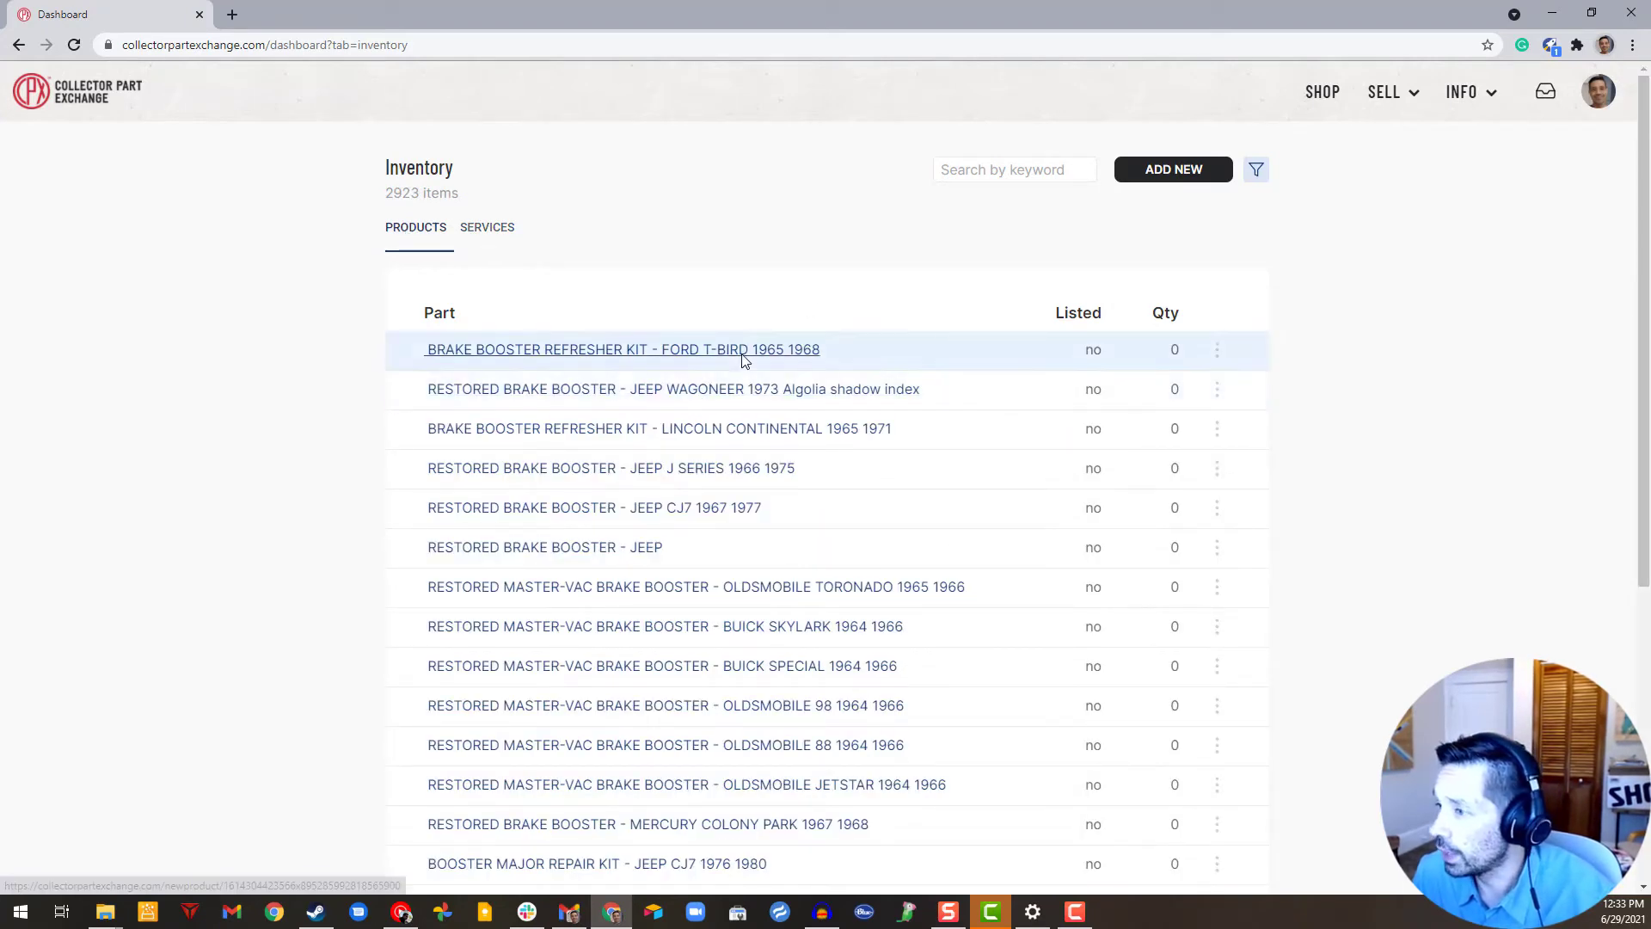
# - Start a new inventory item and review its form's Photos & files, Shipping and Compatible models sections
pyautogui.click(1178, 176)
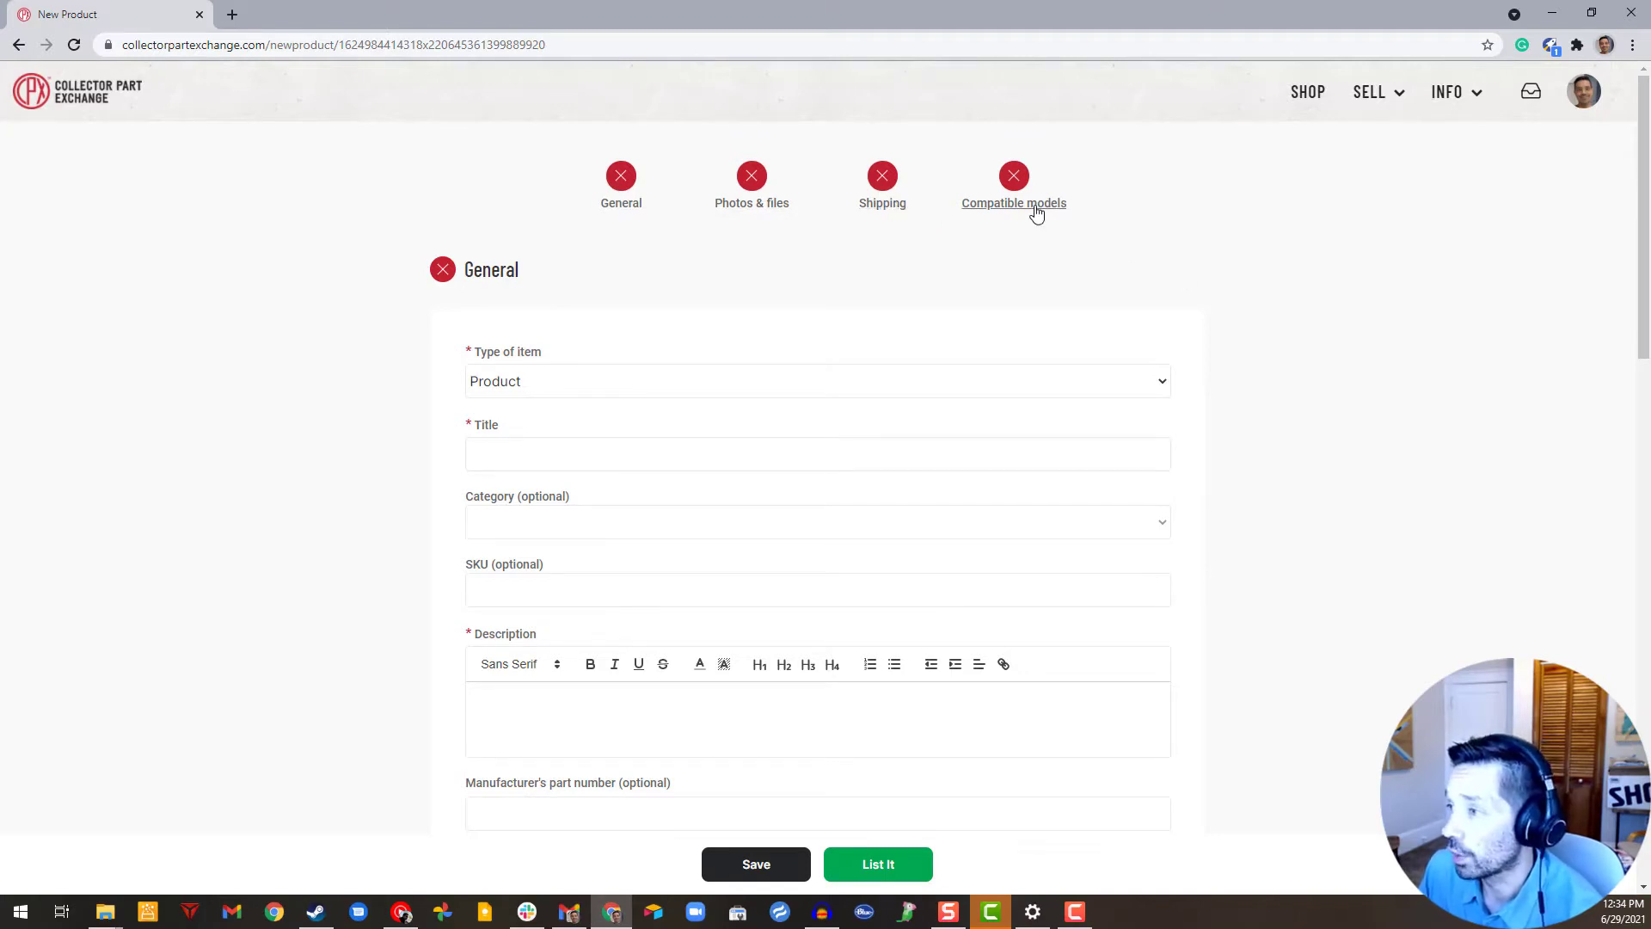
pyautogui.click(778, 207)
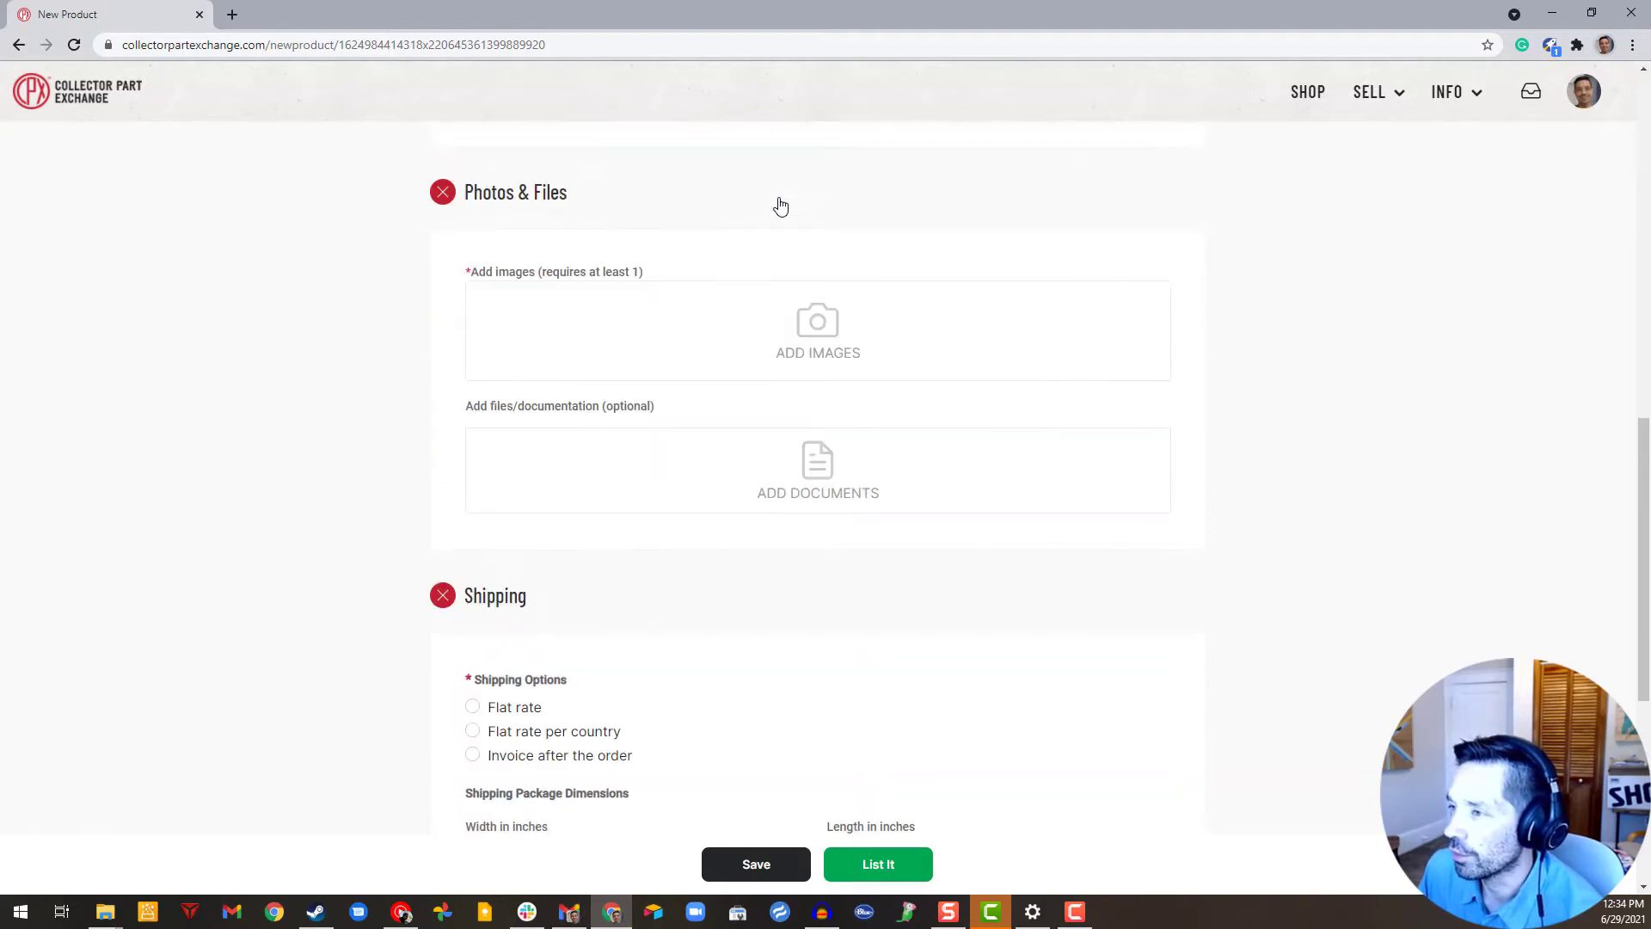
pyautogui.scroll(10, 653, 396)
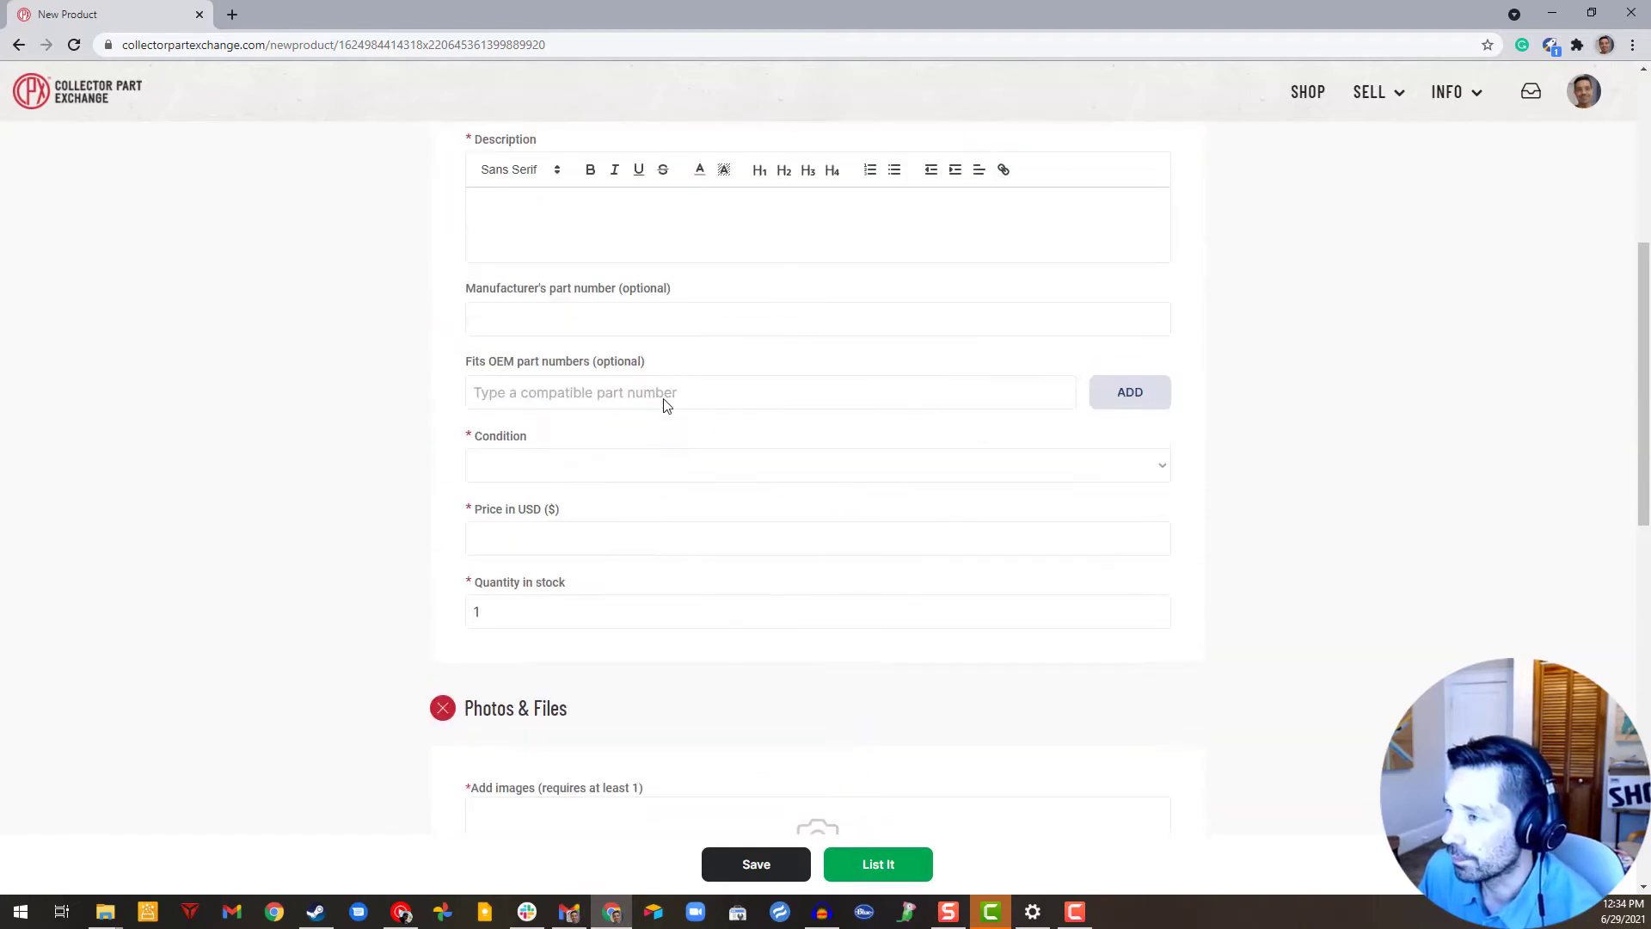
pyautogui.click(886, 206)
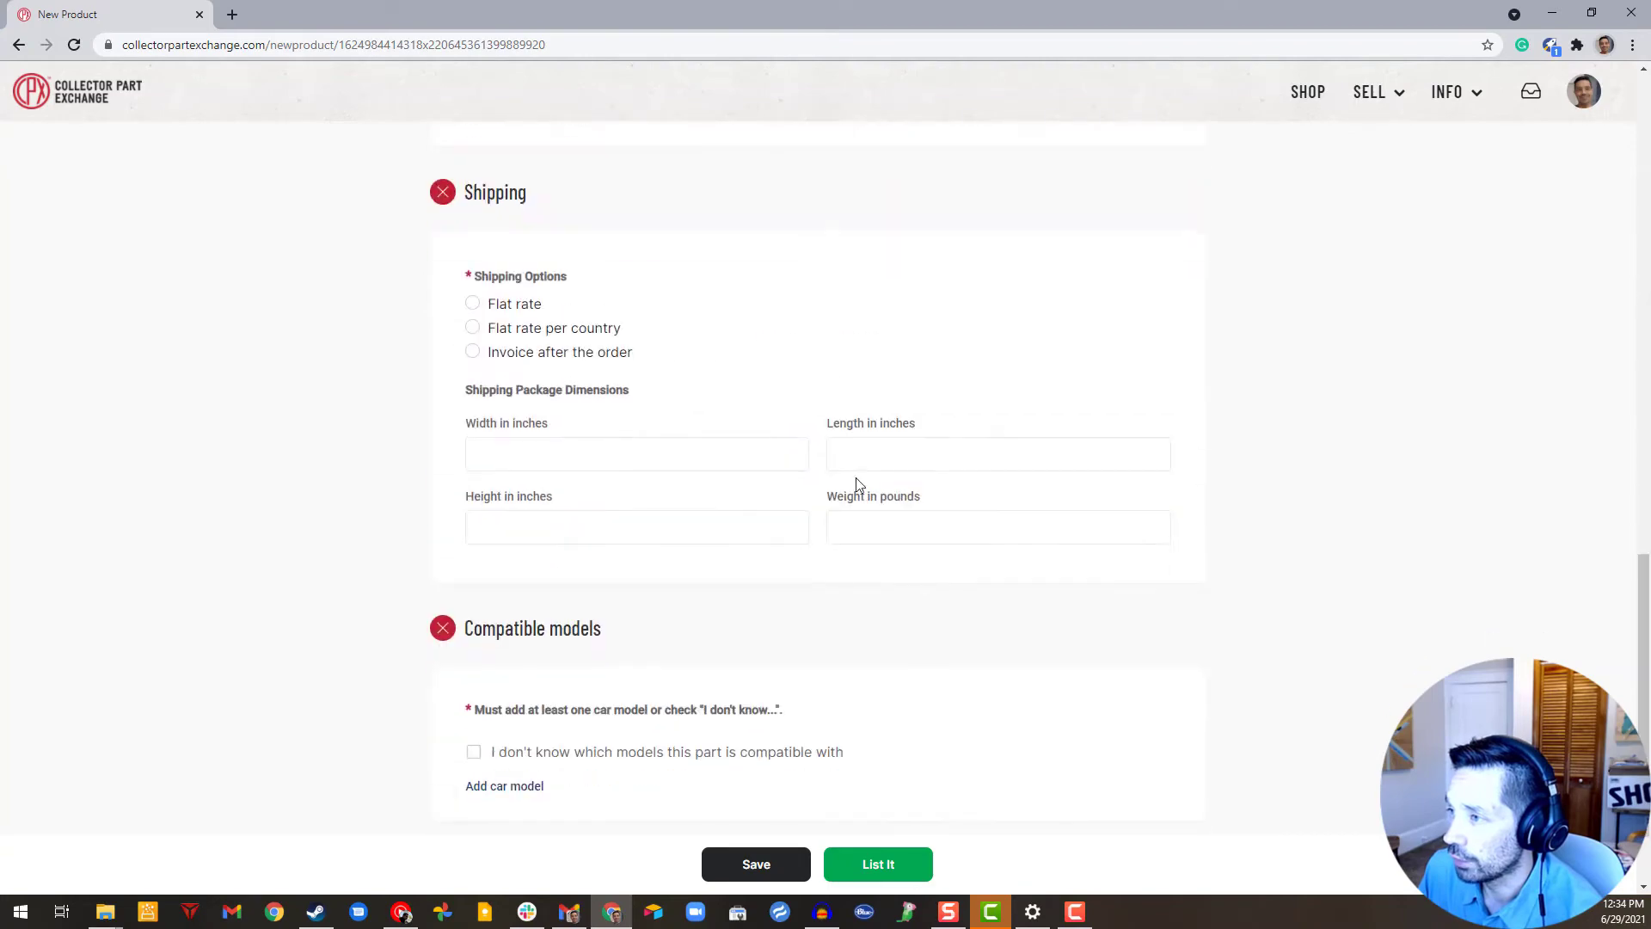
pyautogui.scroll(6, 732, 525)
pyautogui.scroll(10, 733, 530)
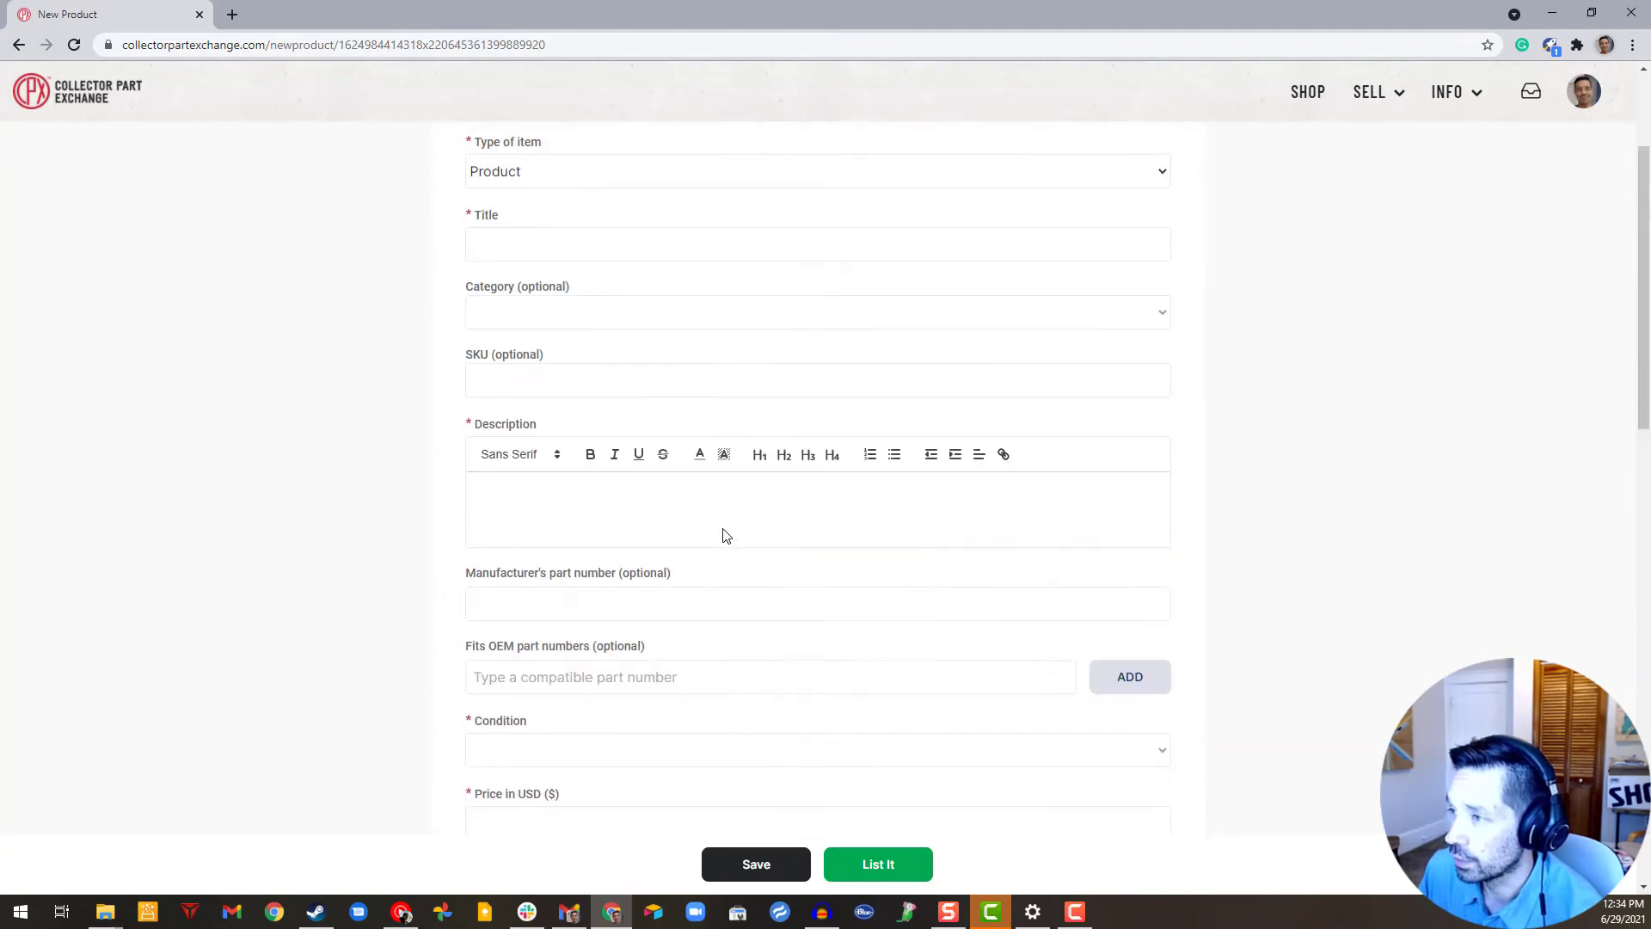
pyautogui.click(1046, 207)
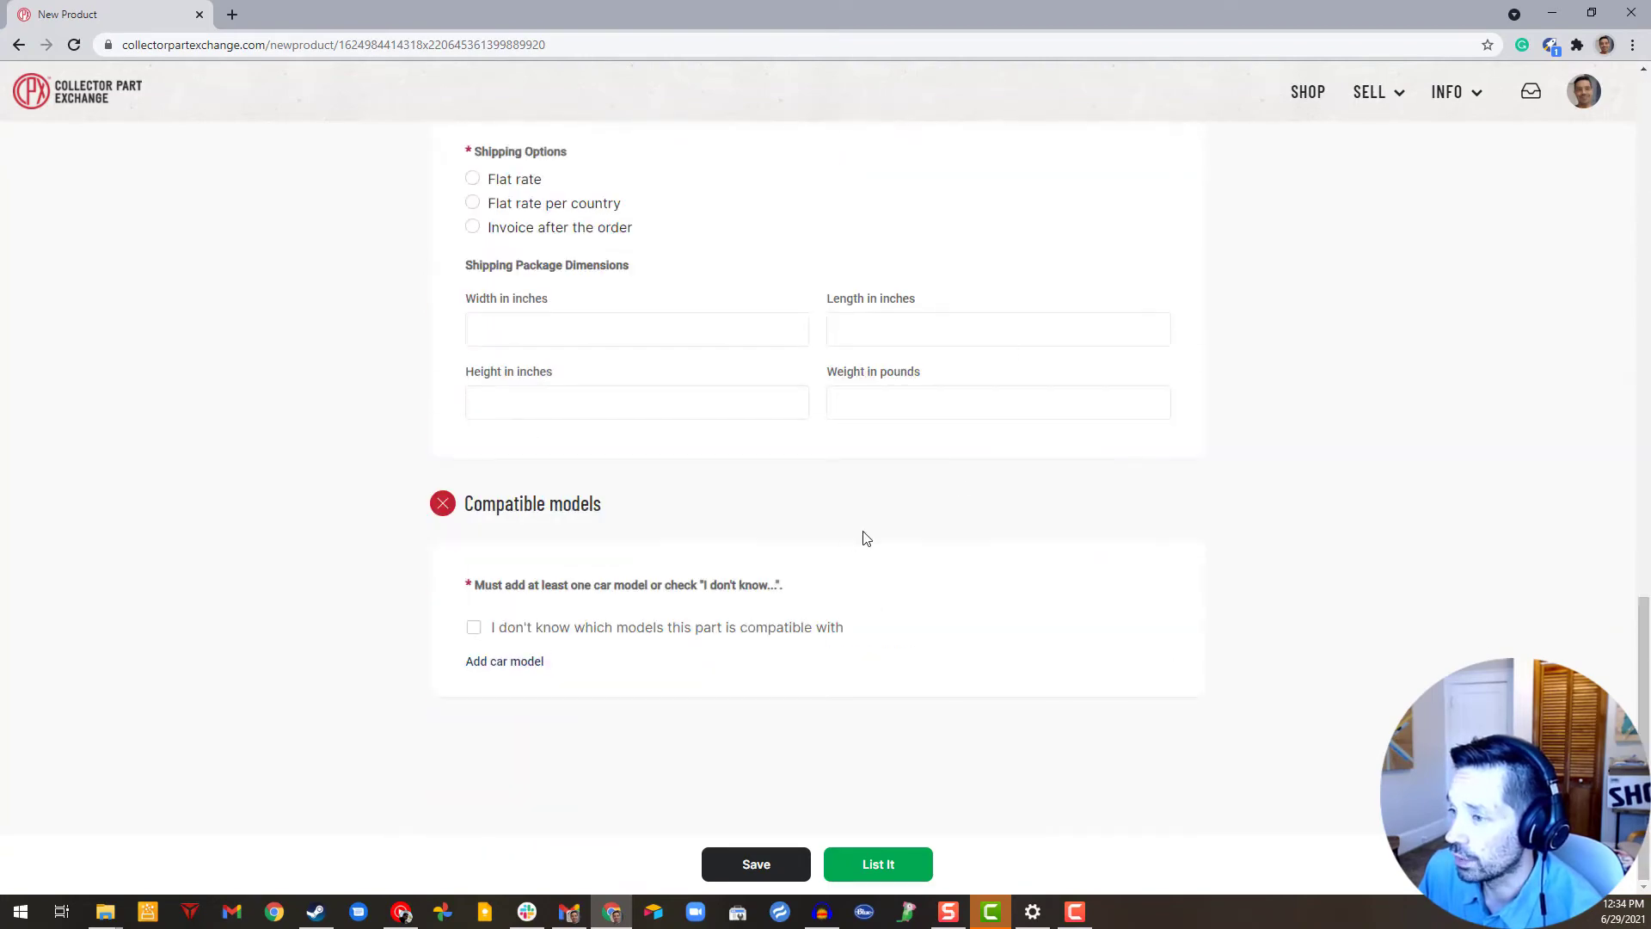
pyautogui.scroll(10, 856, 535)
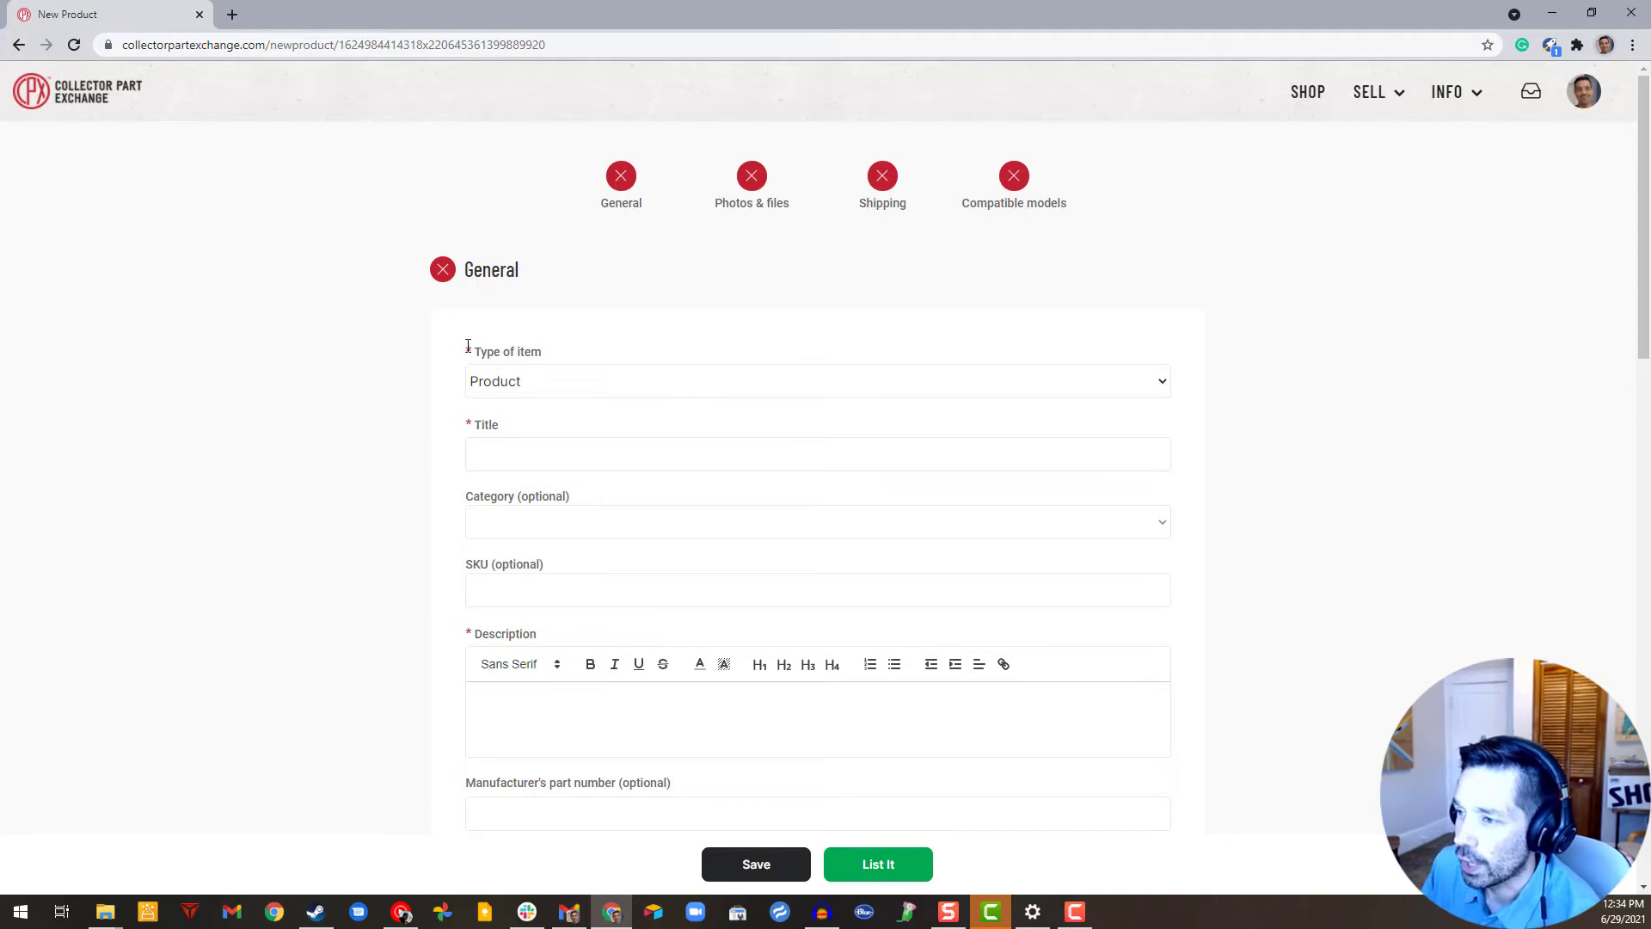
pyautogui.moveTo(465, 351); pyautogui.dragTo(471, 350)
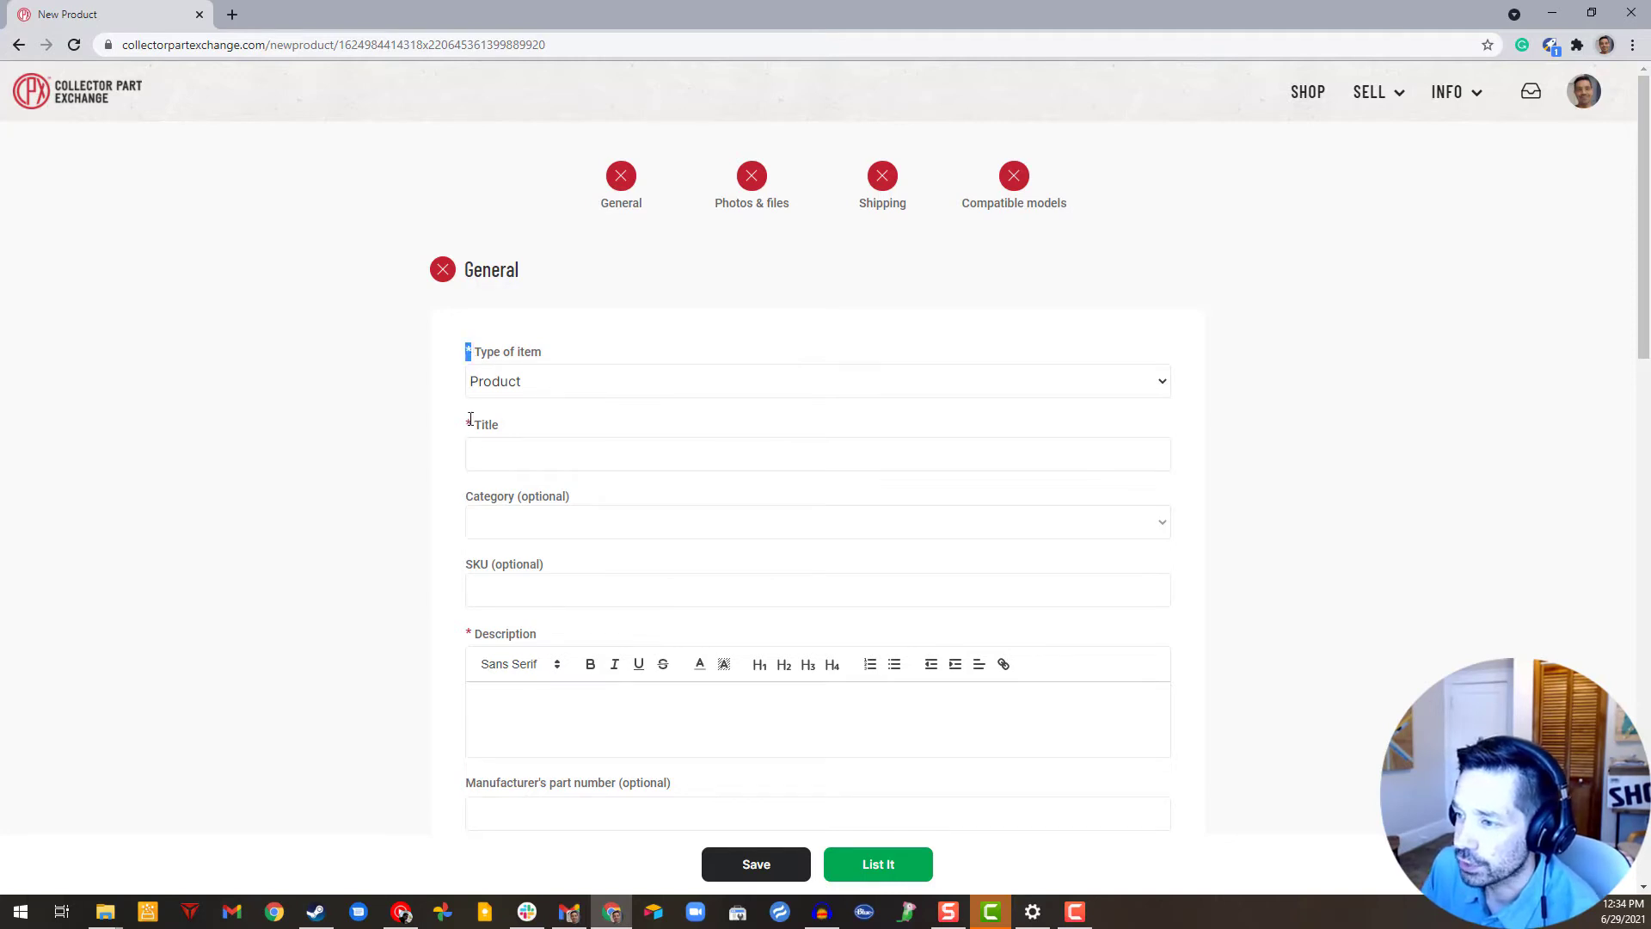
pyautogui.click(512, 429)
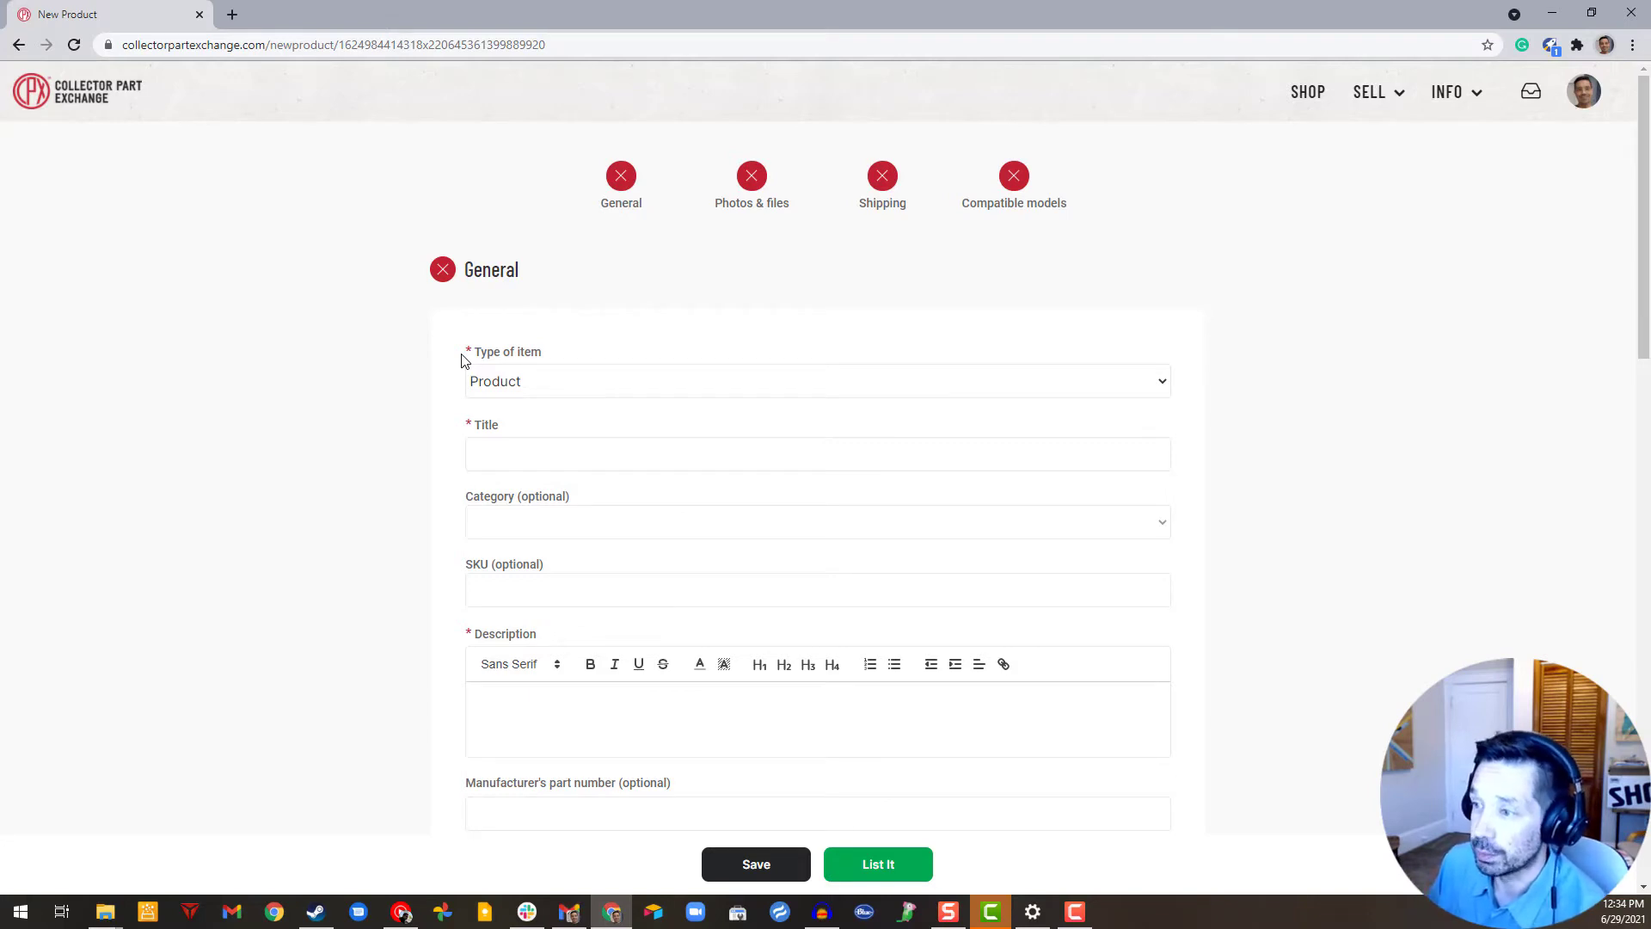
pyautogui.click(502, 456)
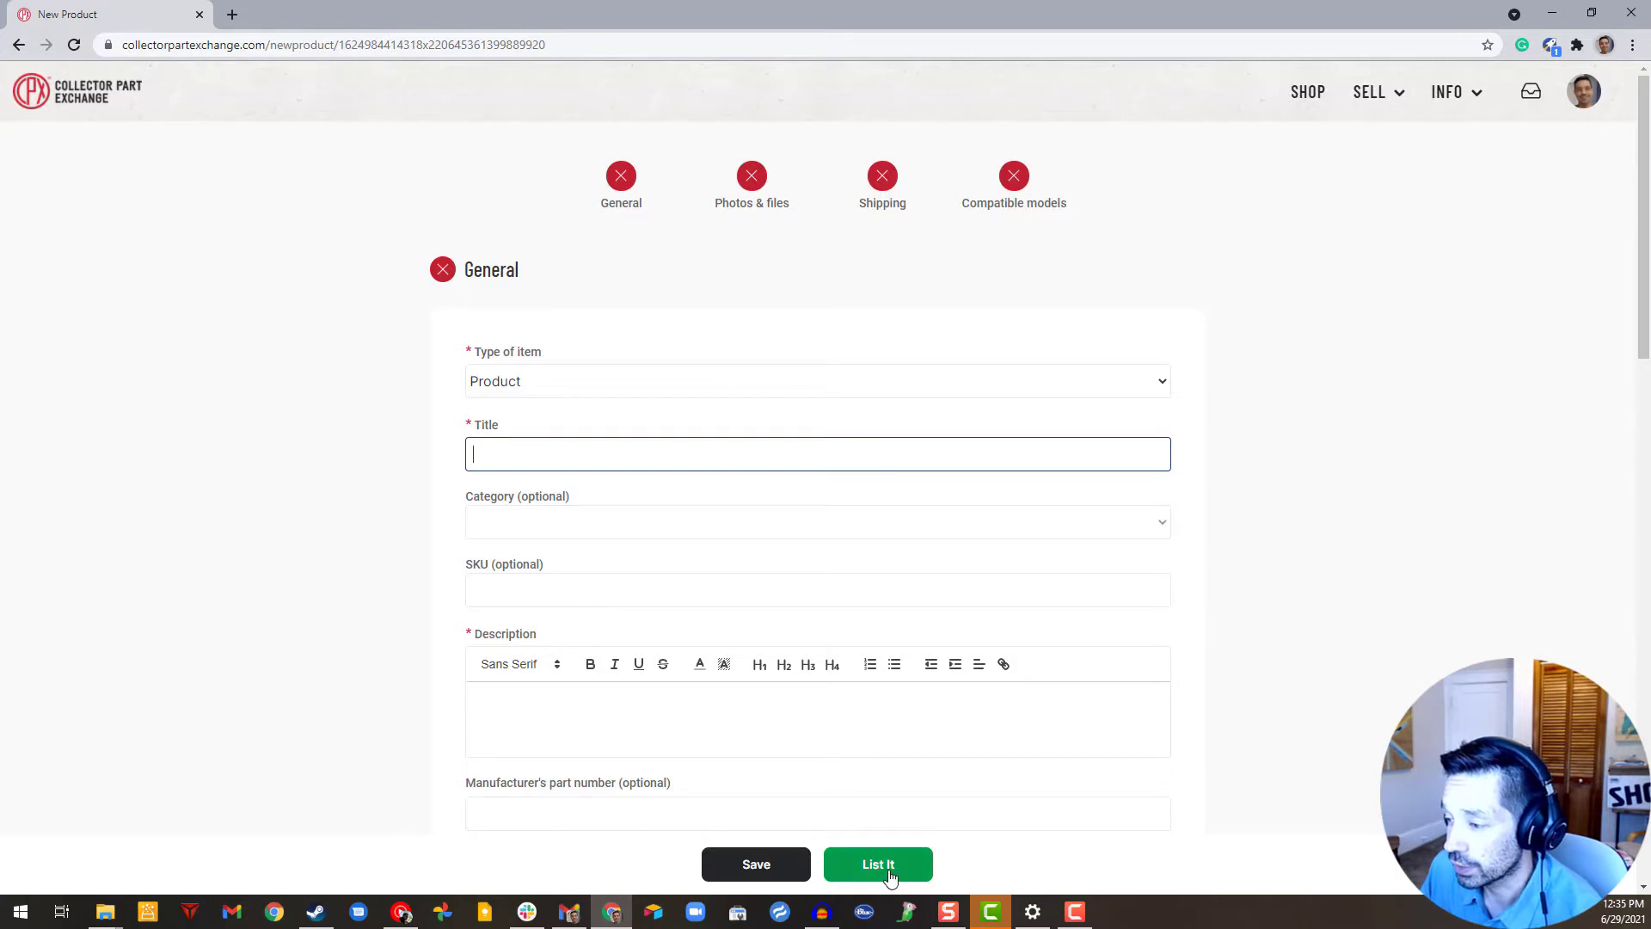
pyautogui.click(468, 349)
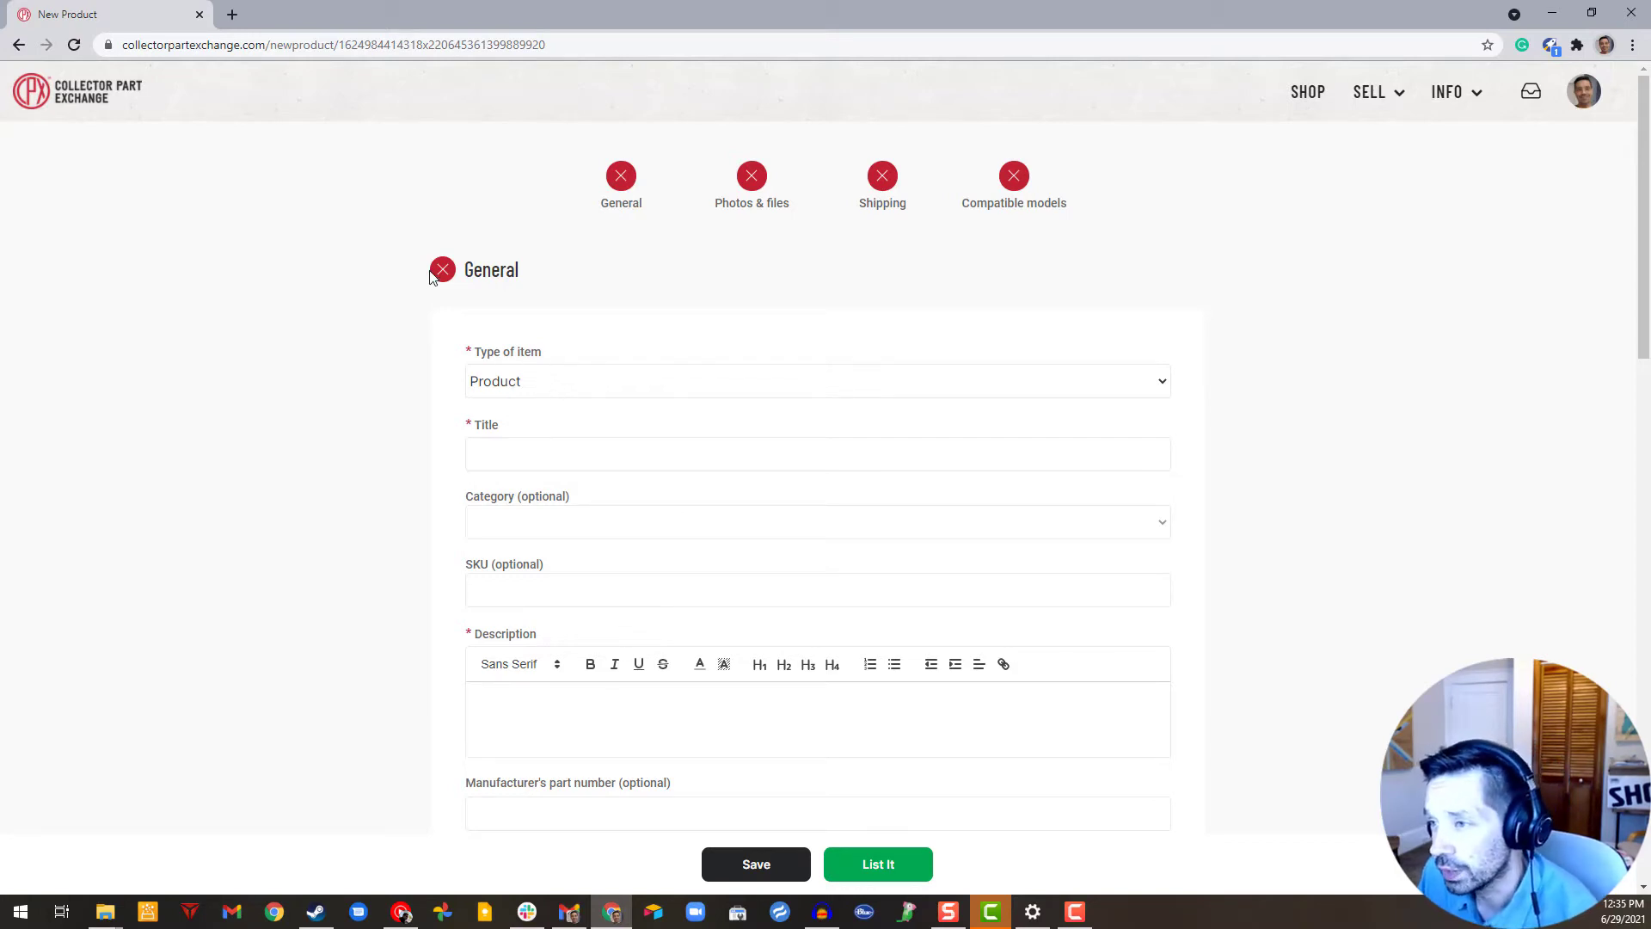
# - Set the item type to Product and enter the title "Alfa cylinder head"
pyautogui.click(550, 387)
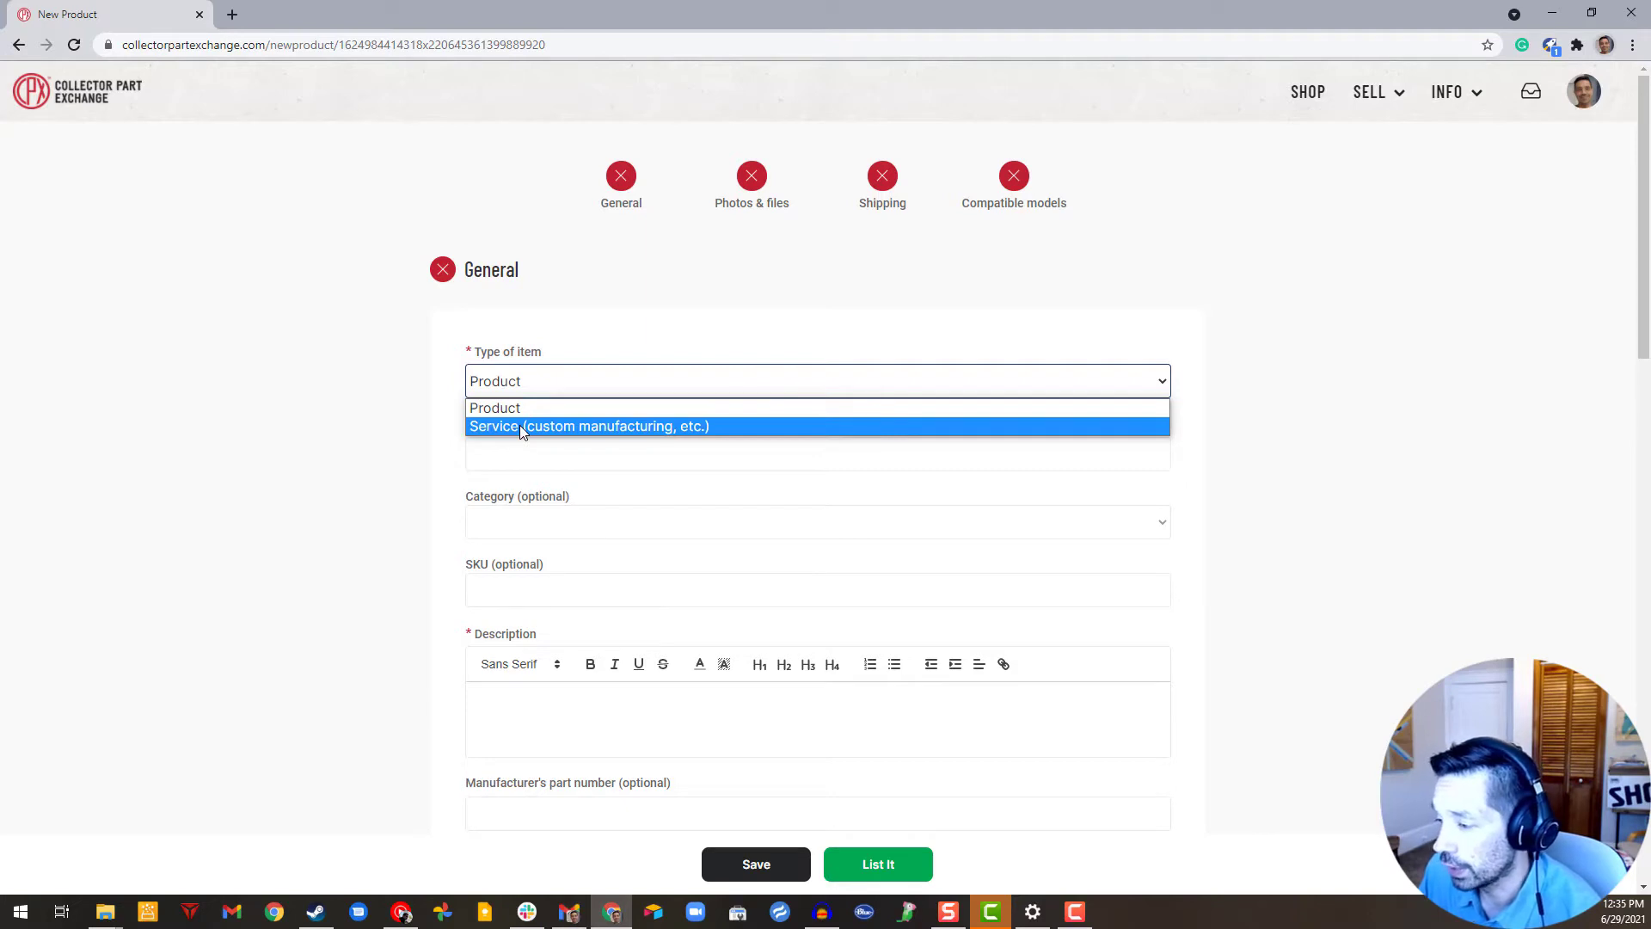
pyautogui.click(523, 410)
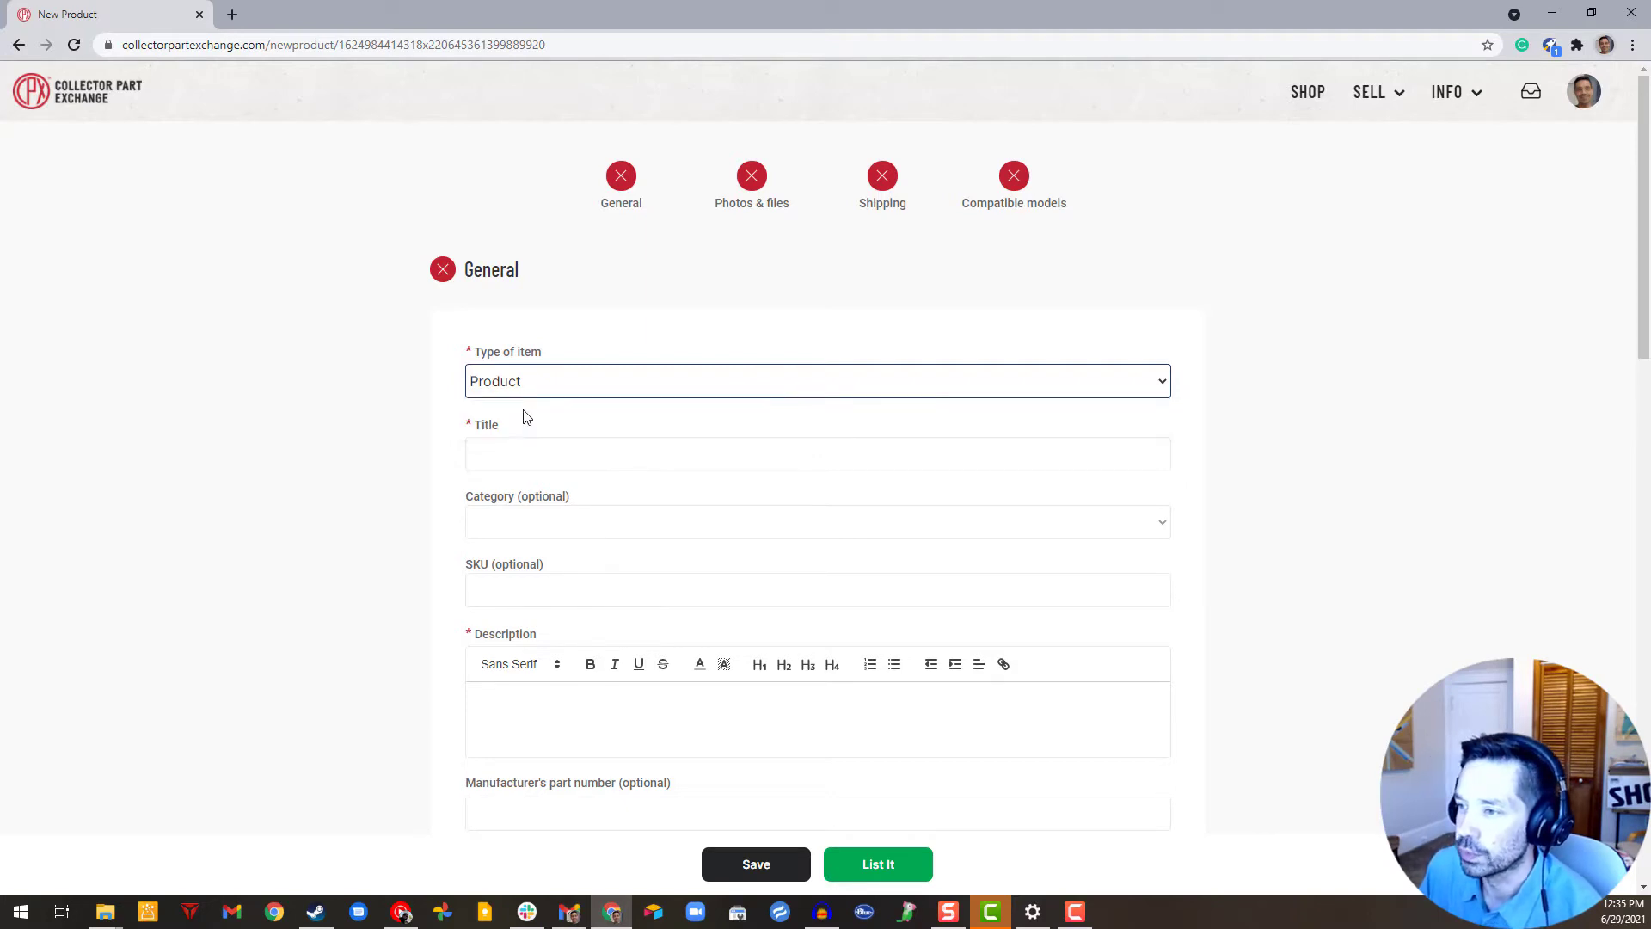
pyautogui.click(511, 457)
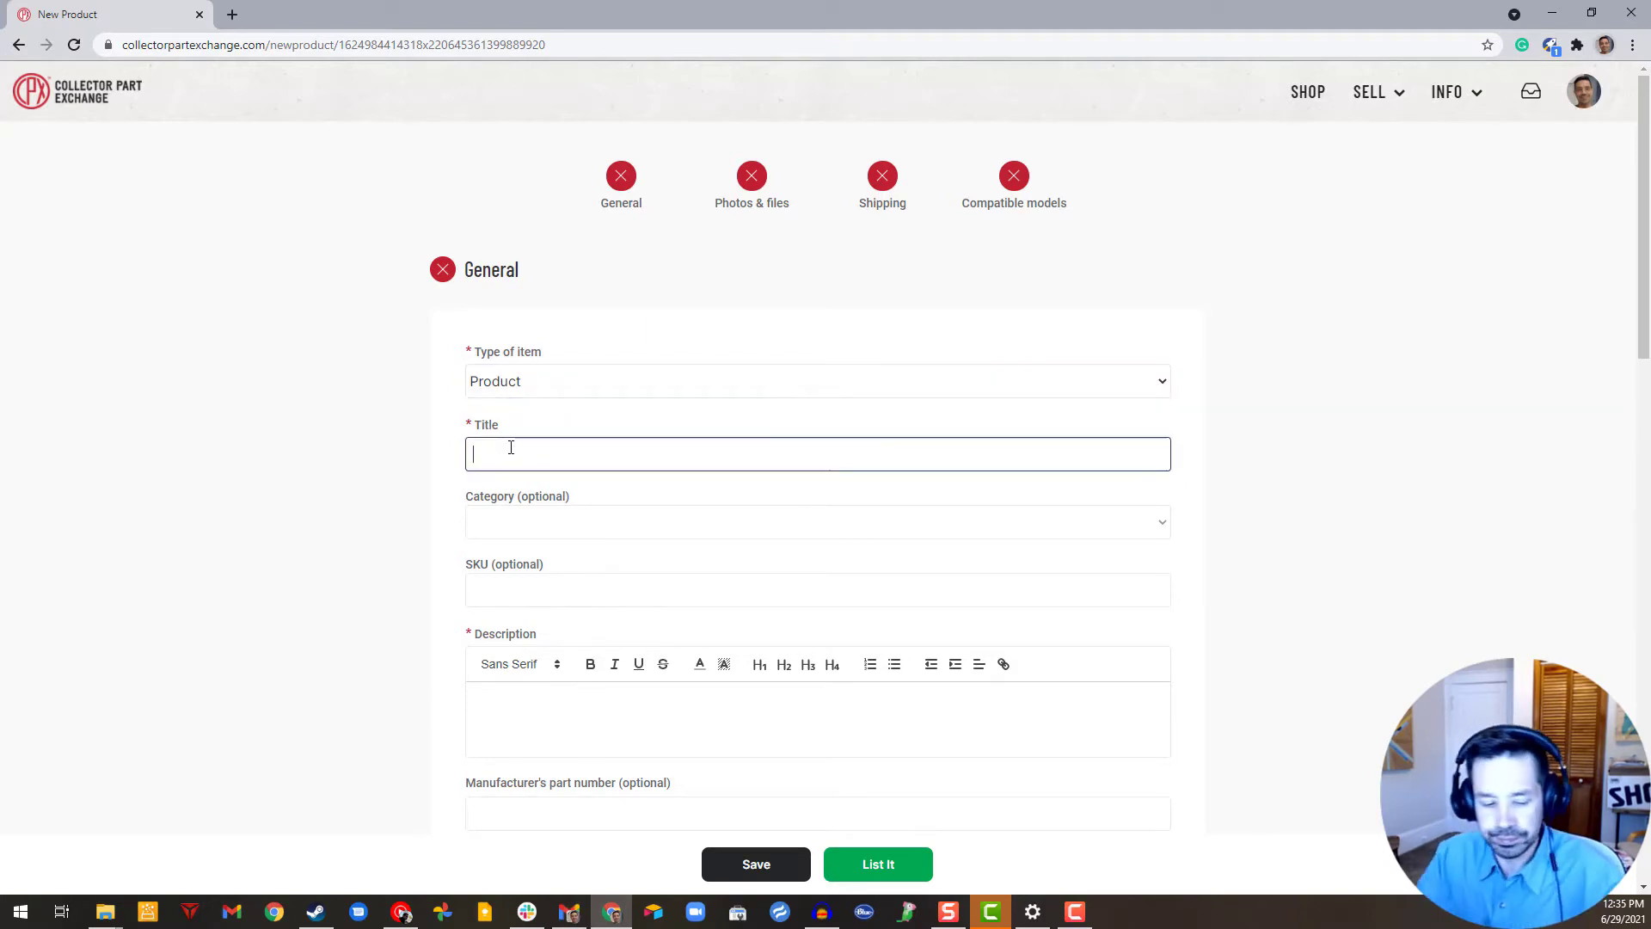
pyautogui.write('Alfa')
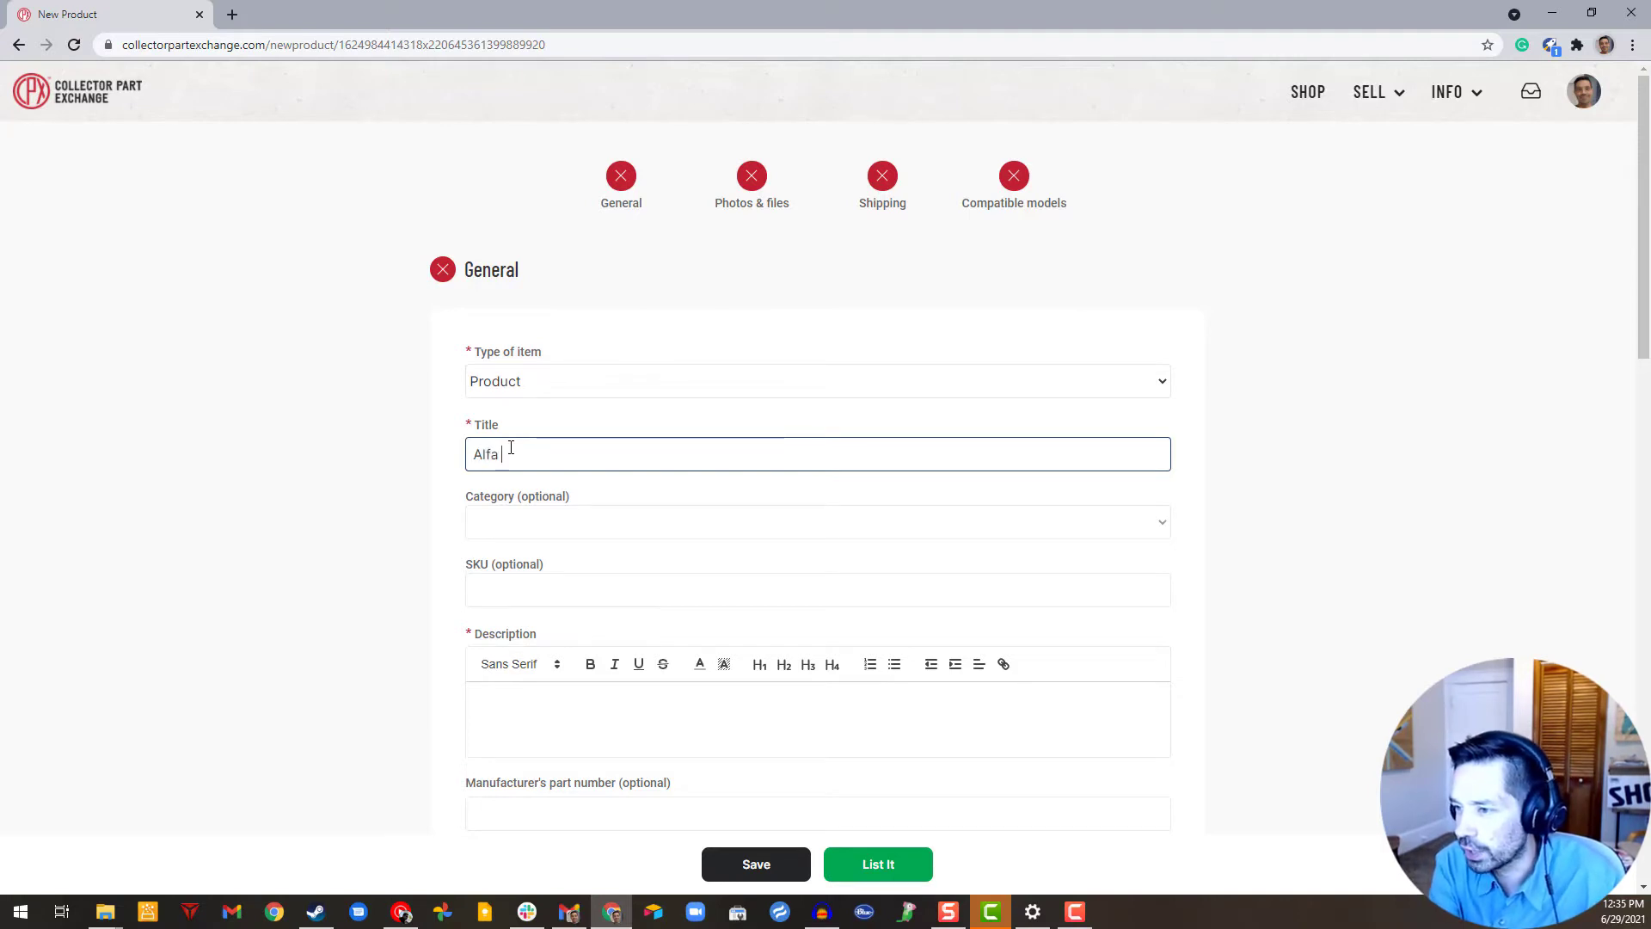
pyautogui.write(' c')
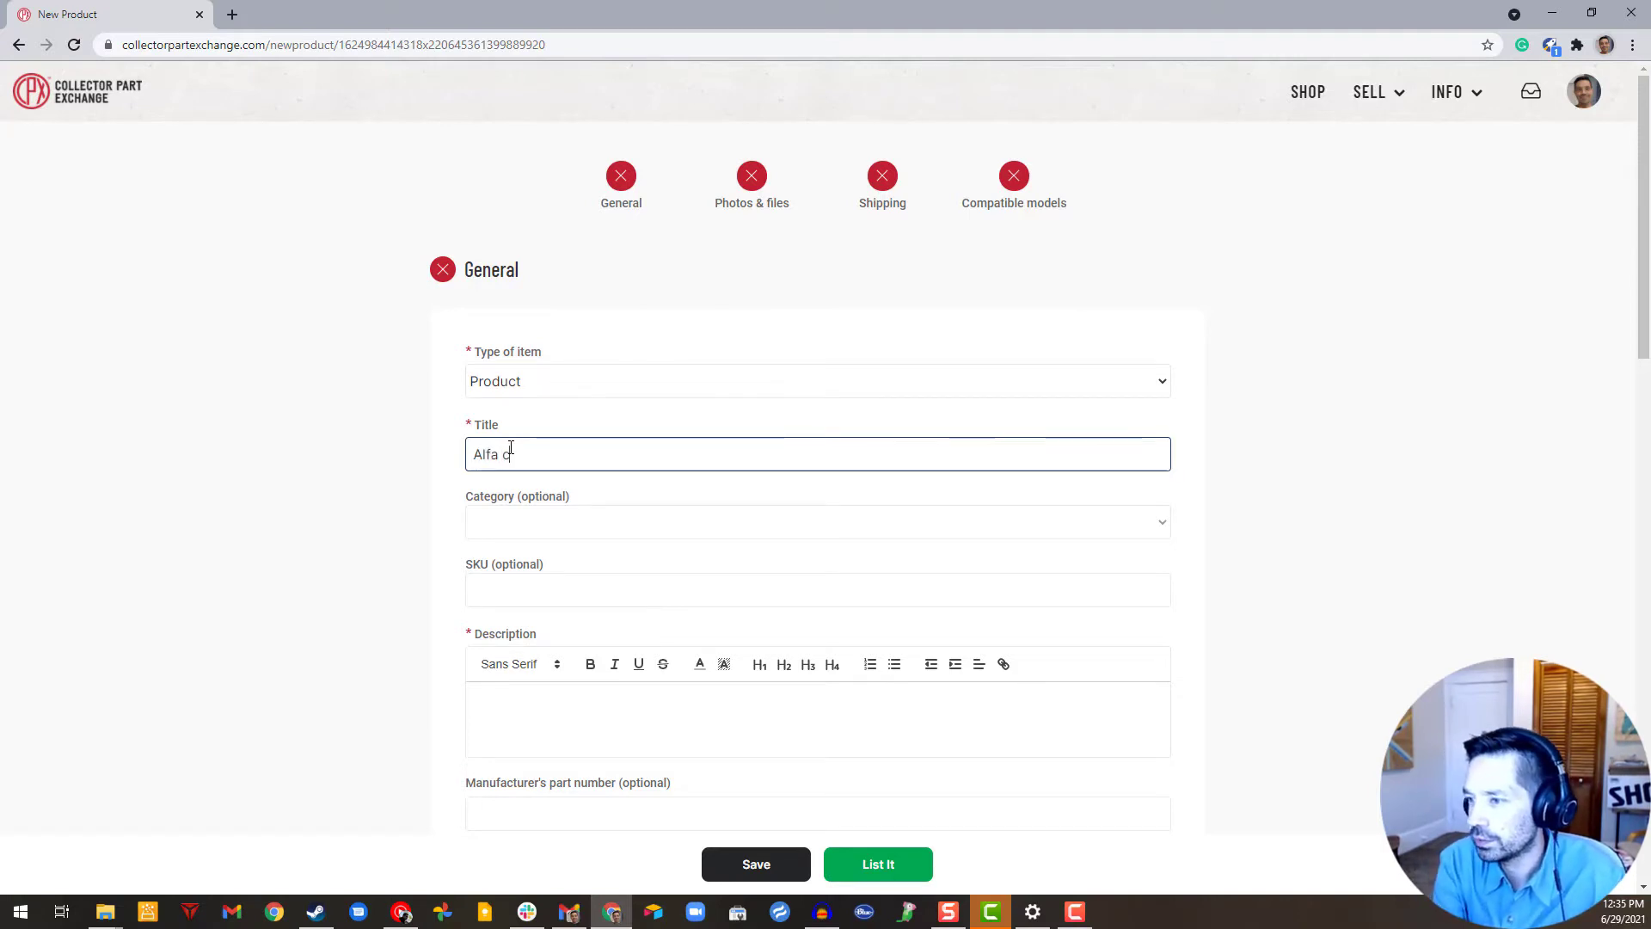
pyautogui.write('ylinder head')
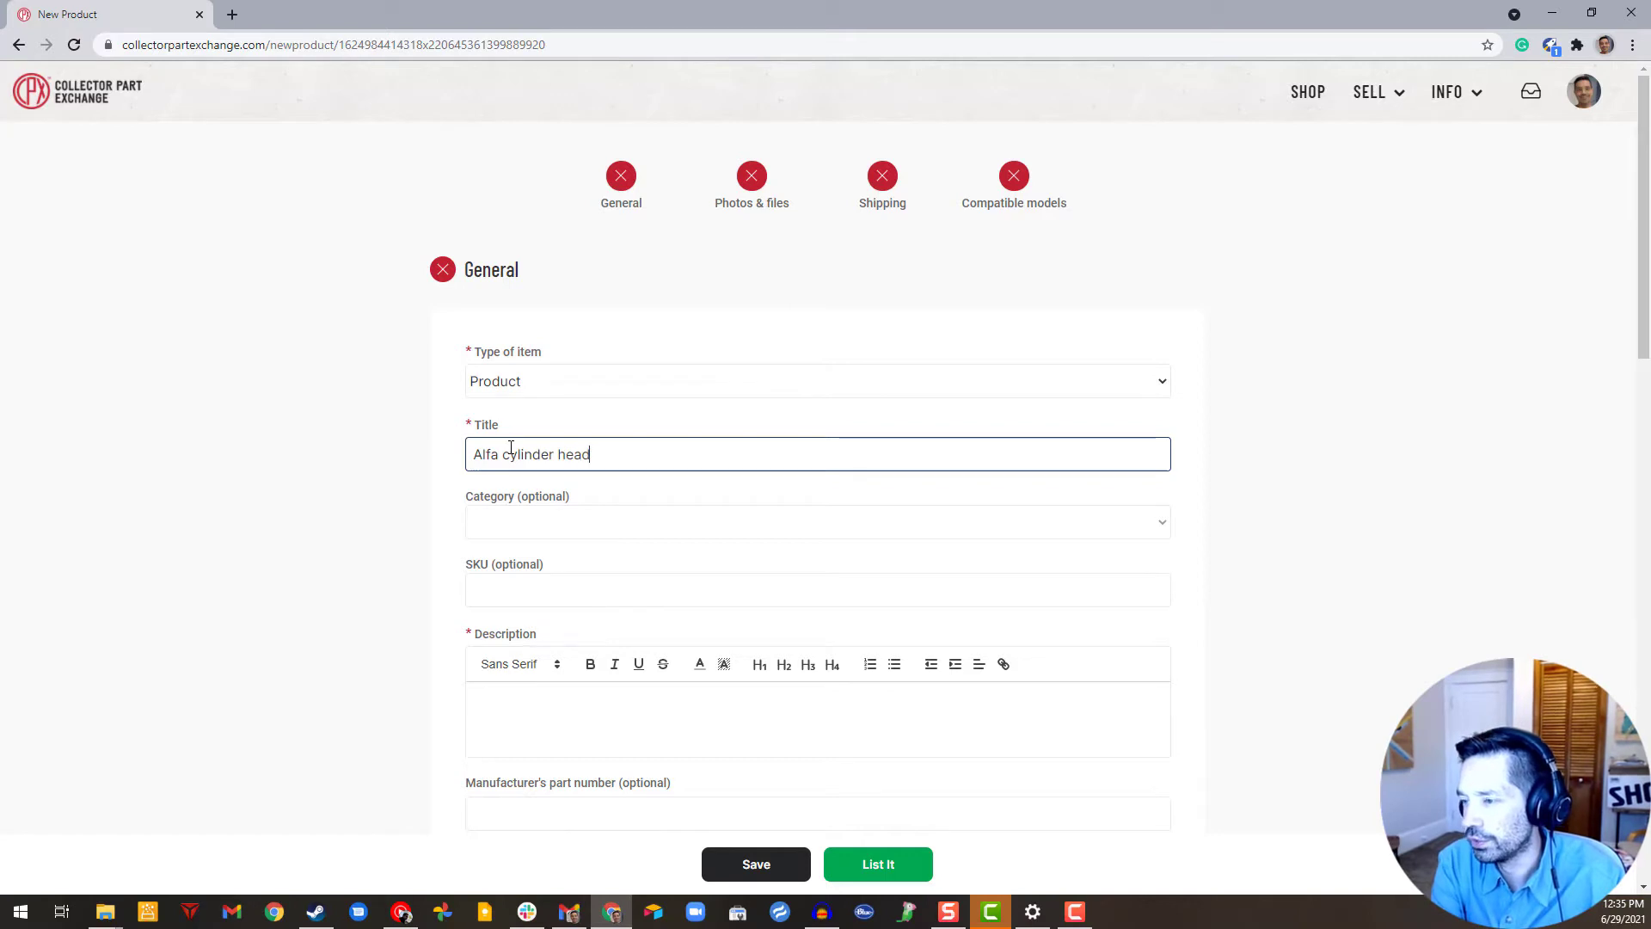
# - Assign the item to the Parts and Accessories category with the subcategory Engine
pyautogui.click(521, 522)
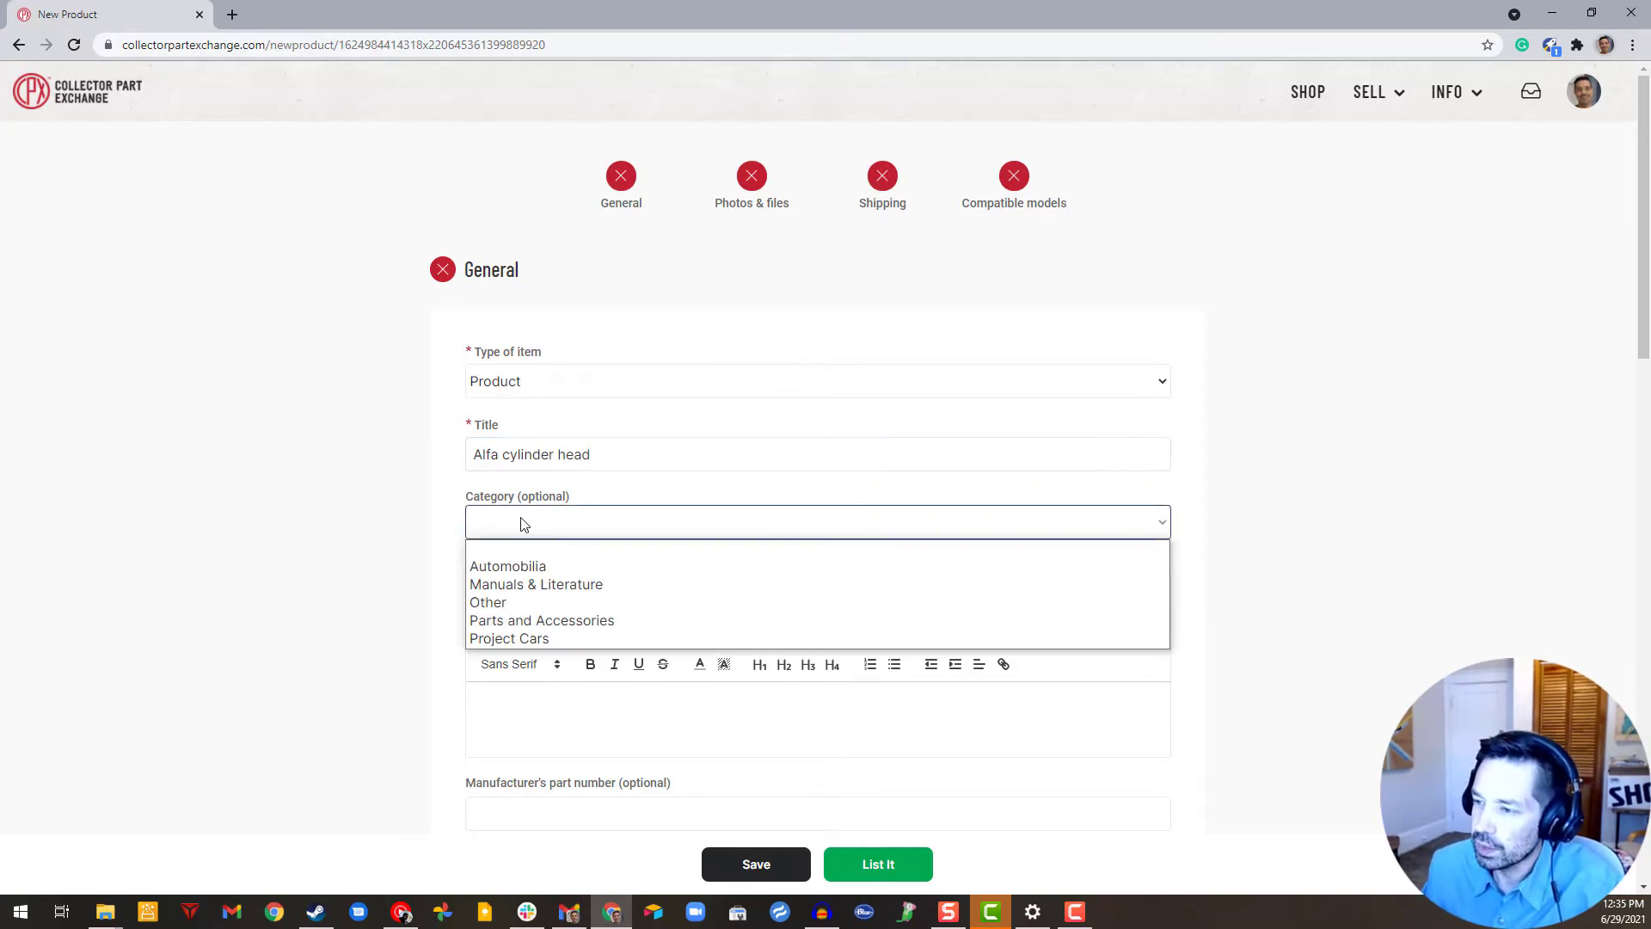
pyautogui.click(503, 622)
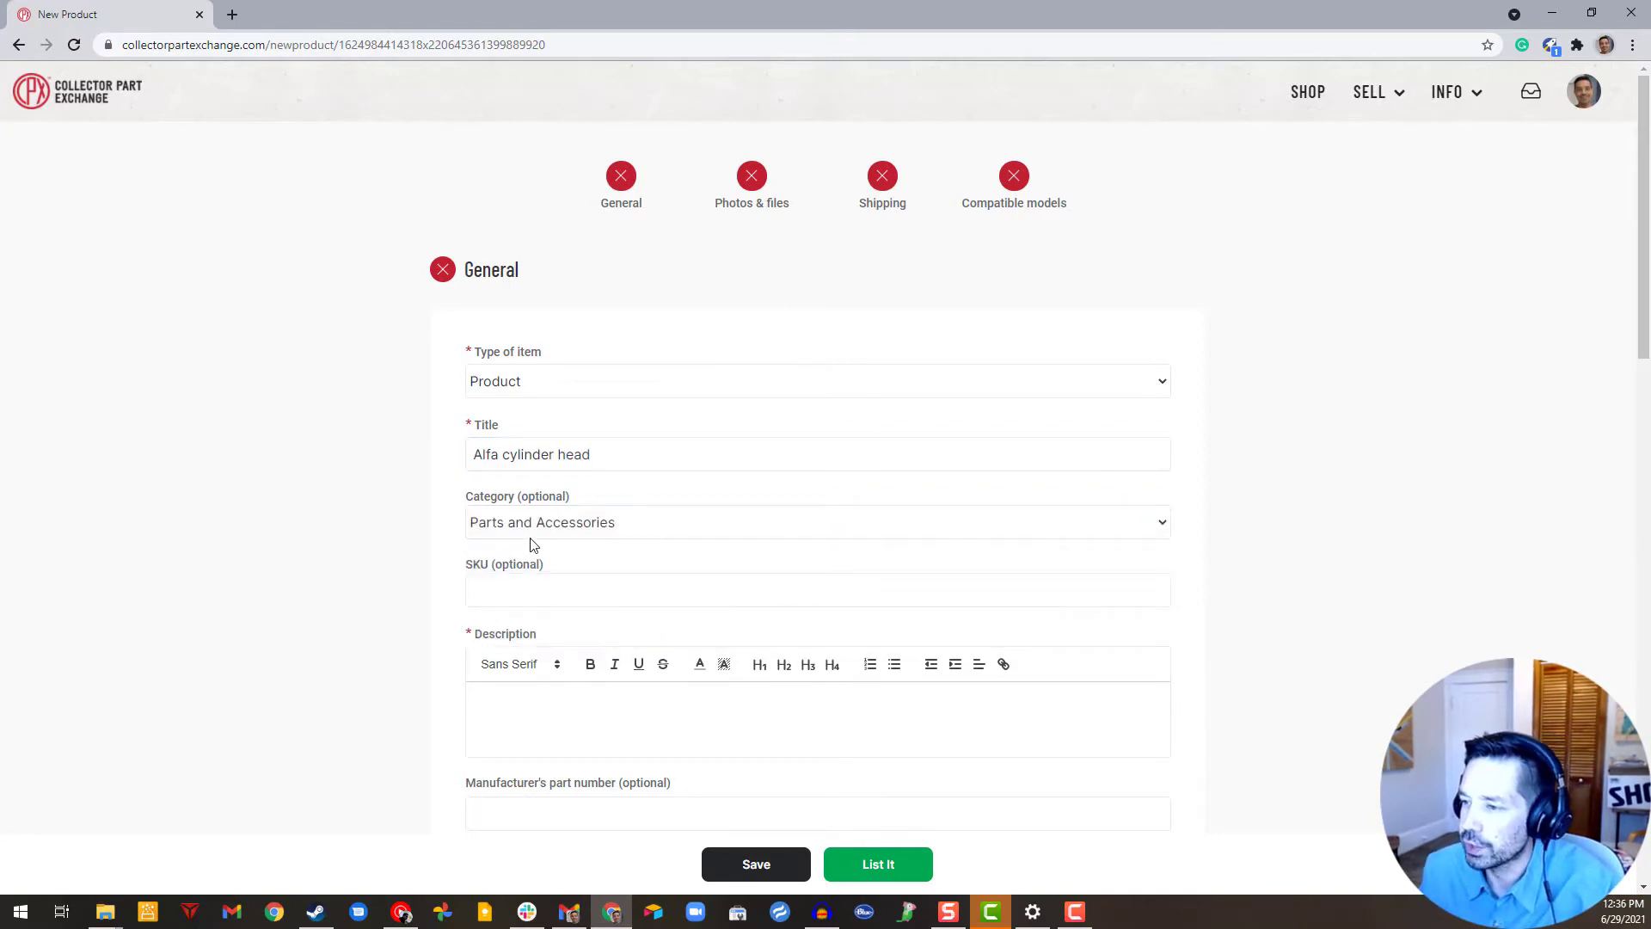
pyautogui.click(566, 607)
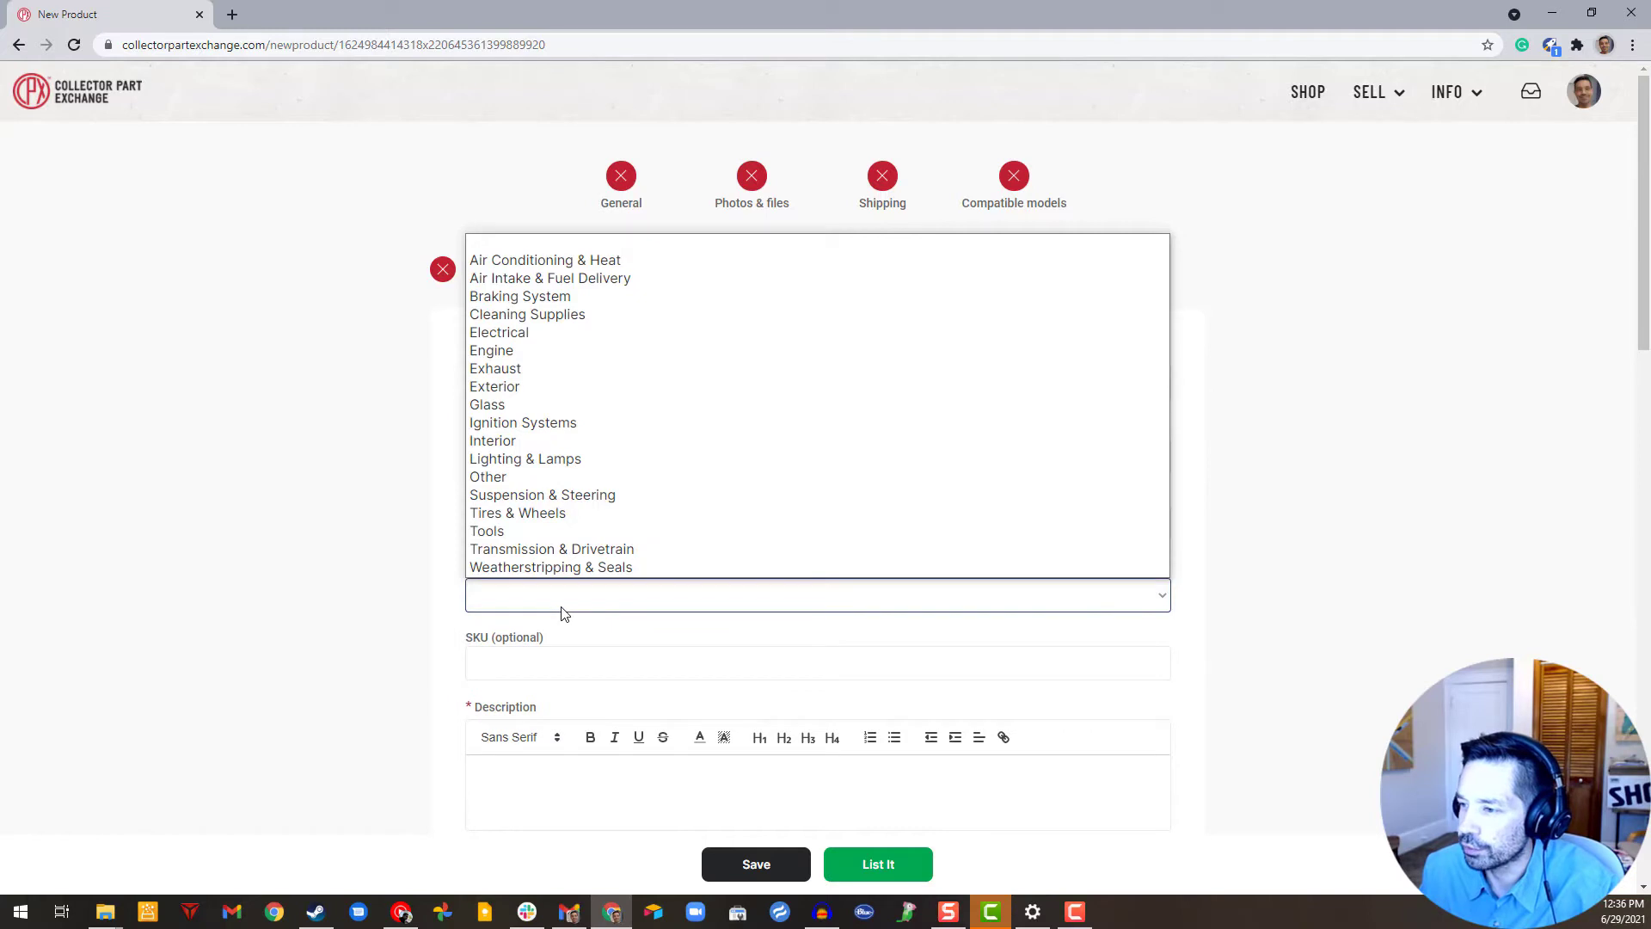
pyautogui.click(532, 354)
# - Enter A1234 as the item's SKU
pyautogui.scroll(-2, 671, 684)
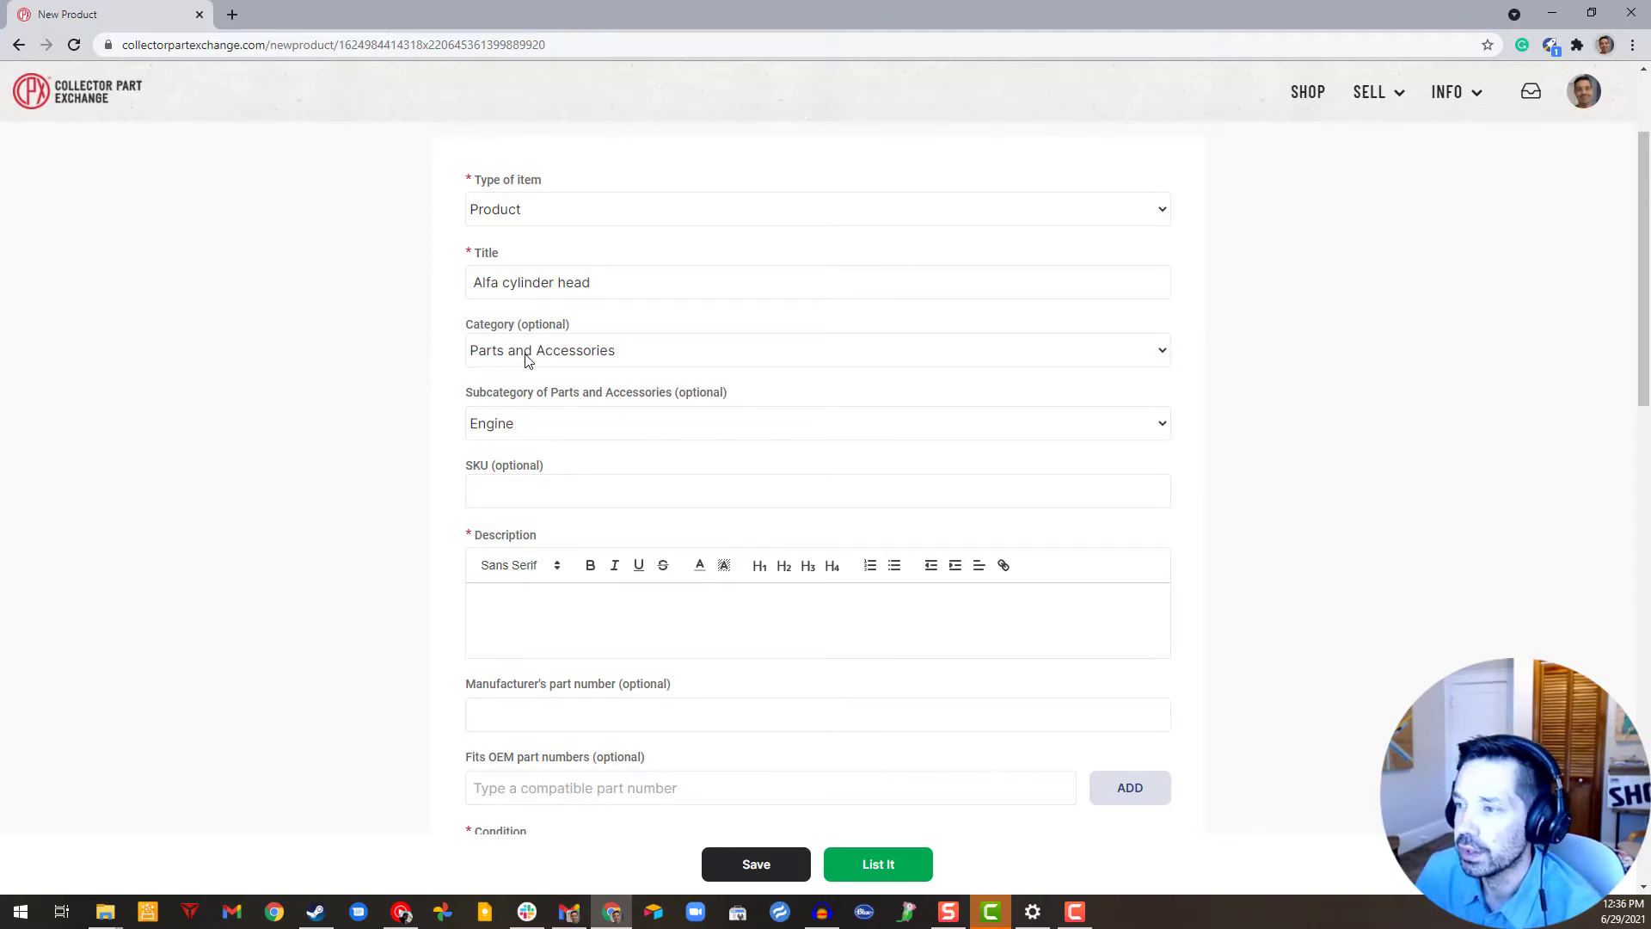
pyautogui.click(540, 498)
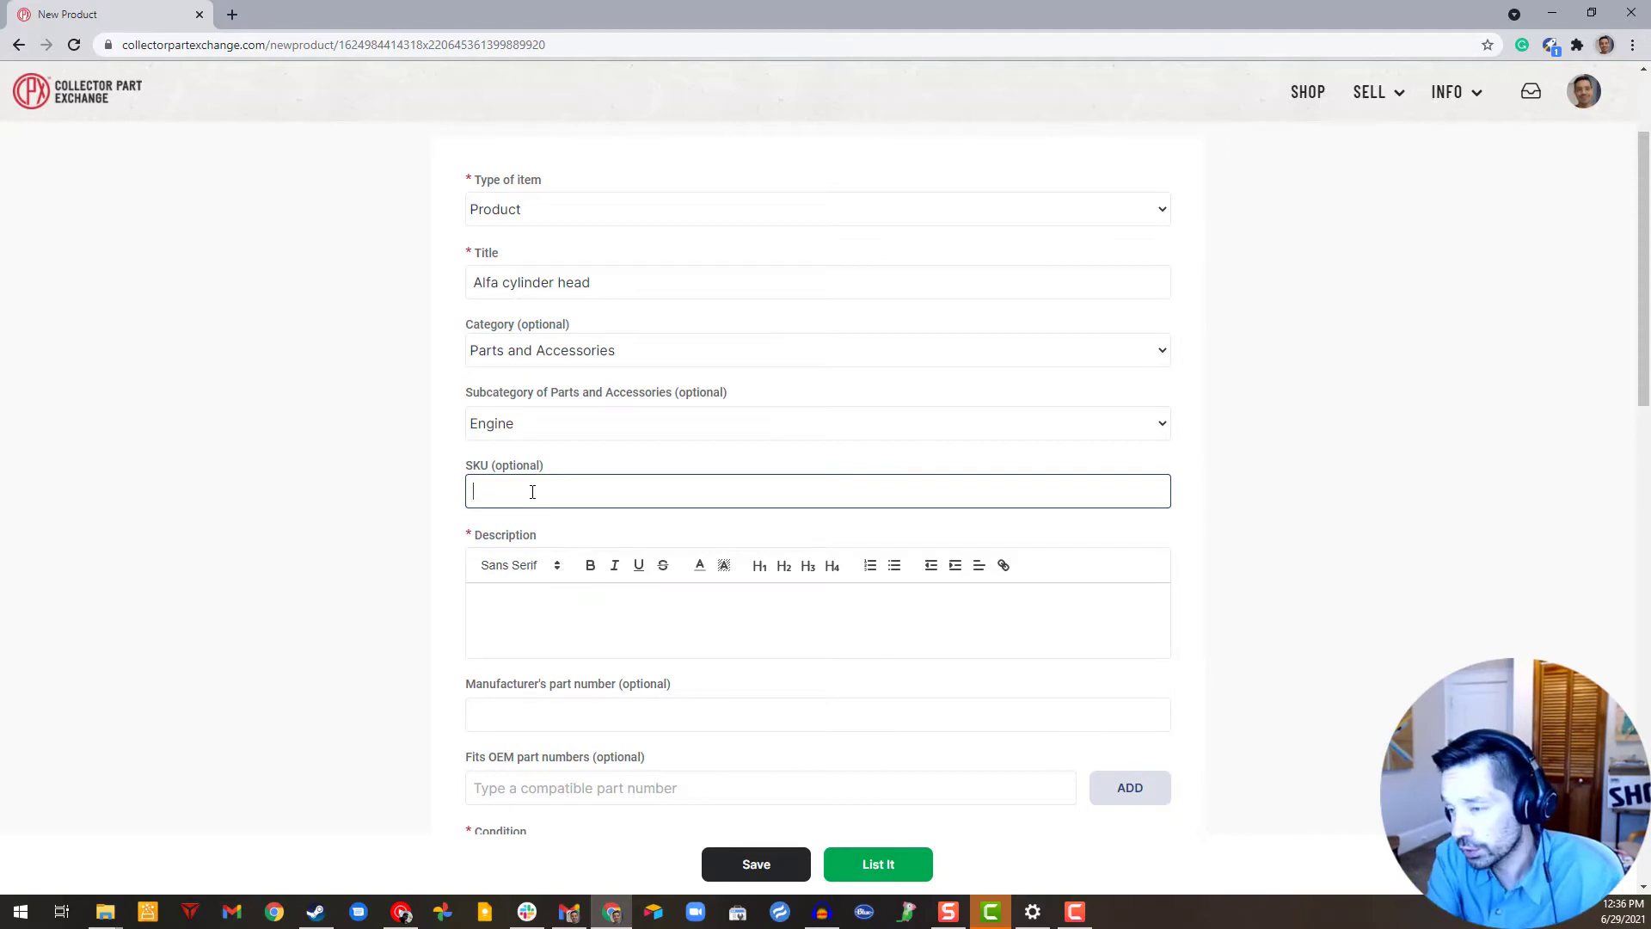
pyautogui.write('A1234')
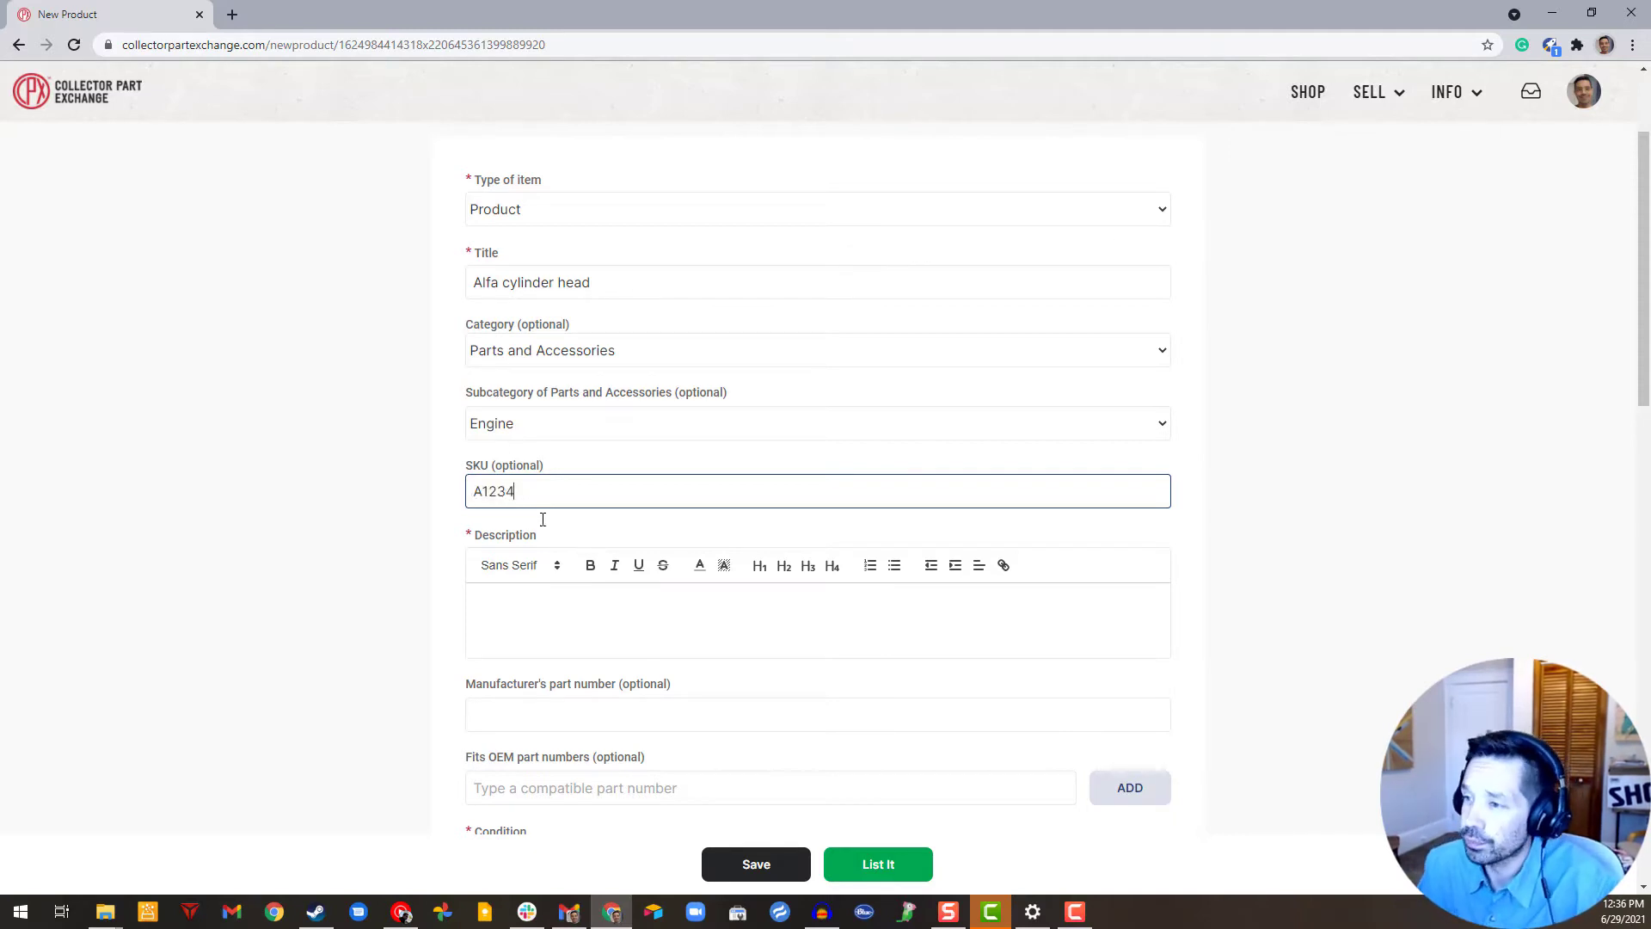
# - Enter the description "This is a used cylinder head for an Alfa Giulia" for the item
pyautogui.click(560, 627)
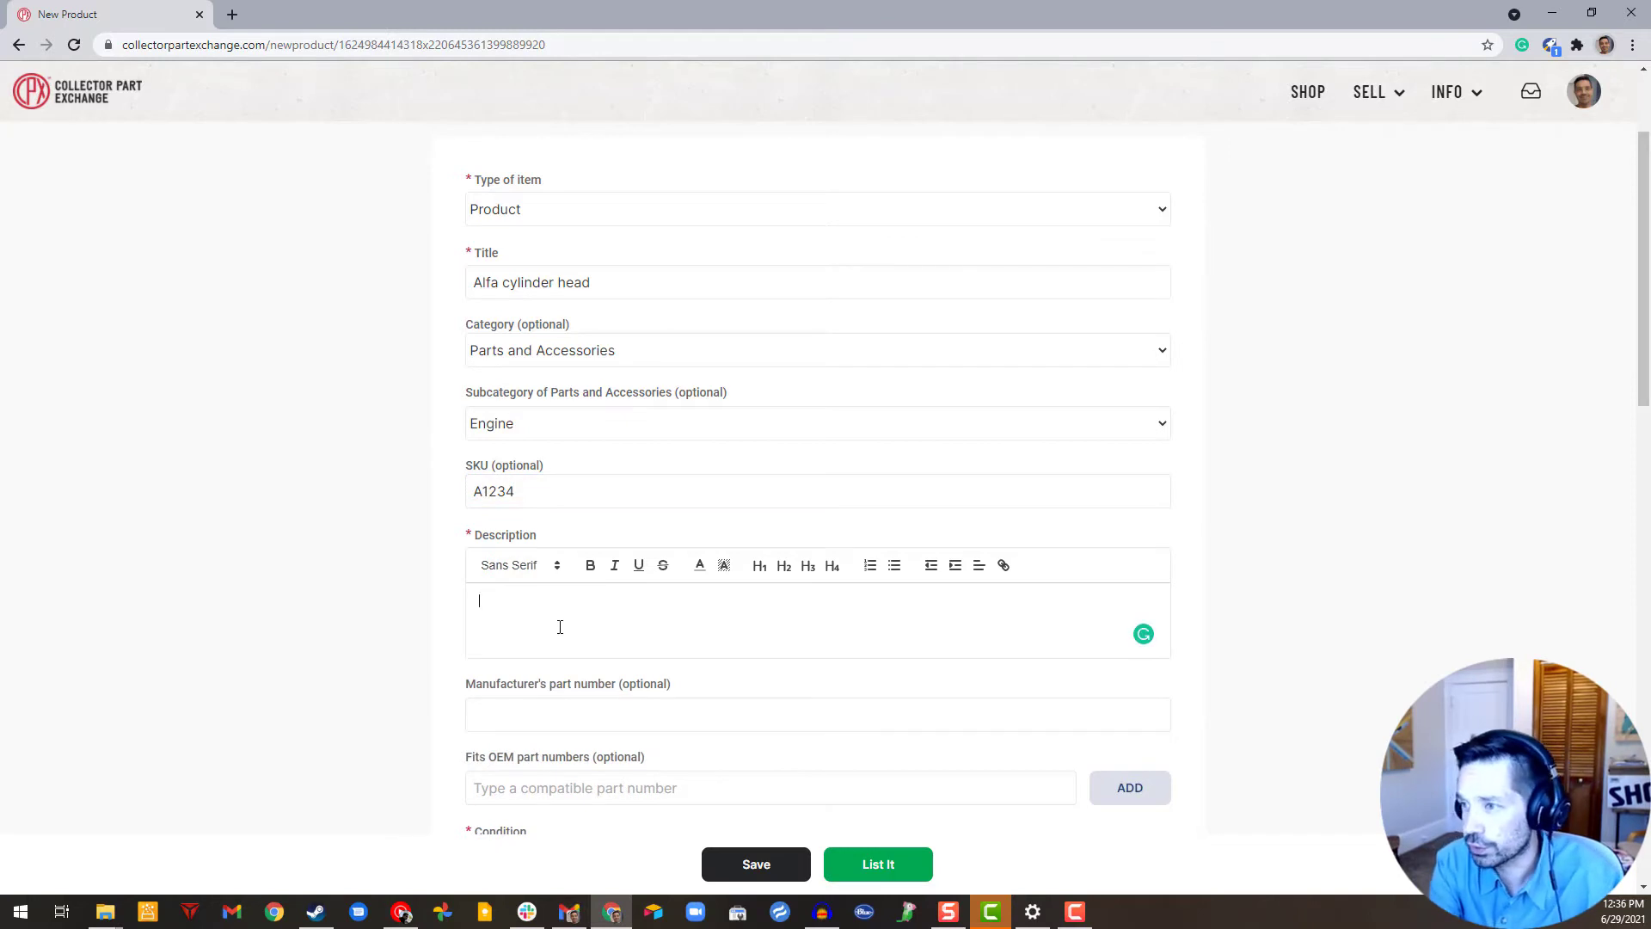
pyautogui.write('desc')
pyautogui.press('BackSpace')
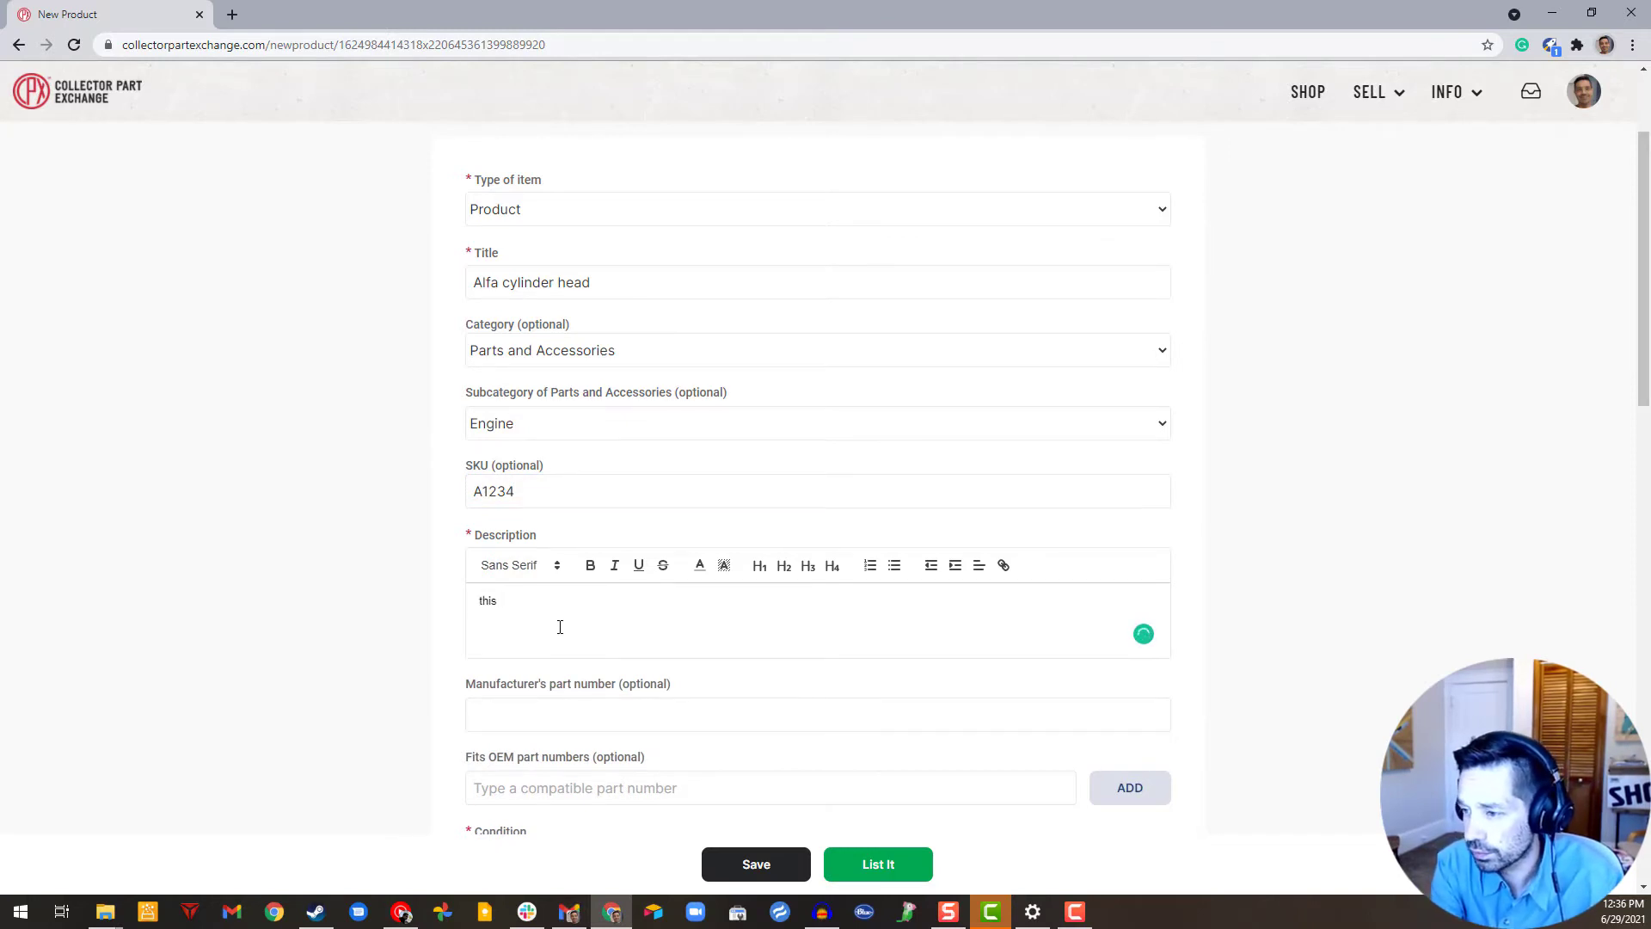
pyautogui.press('BackSpace')
pyautogui.press('BackSpace')
pyautogui.press('BackSpace')
pyautogui.write('This is a used')
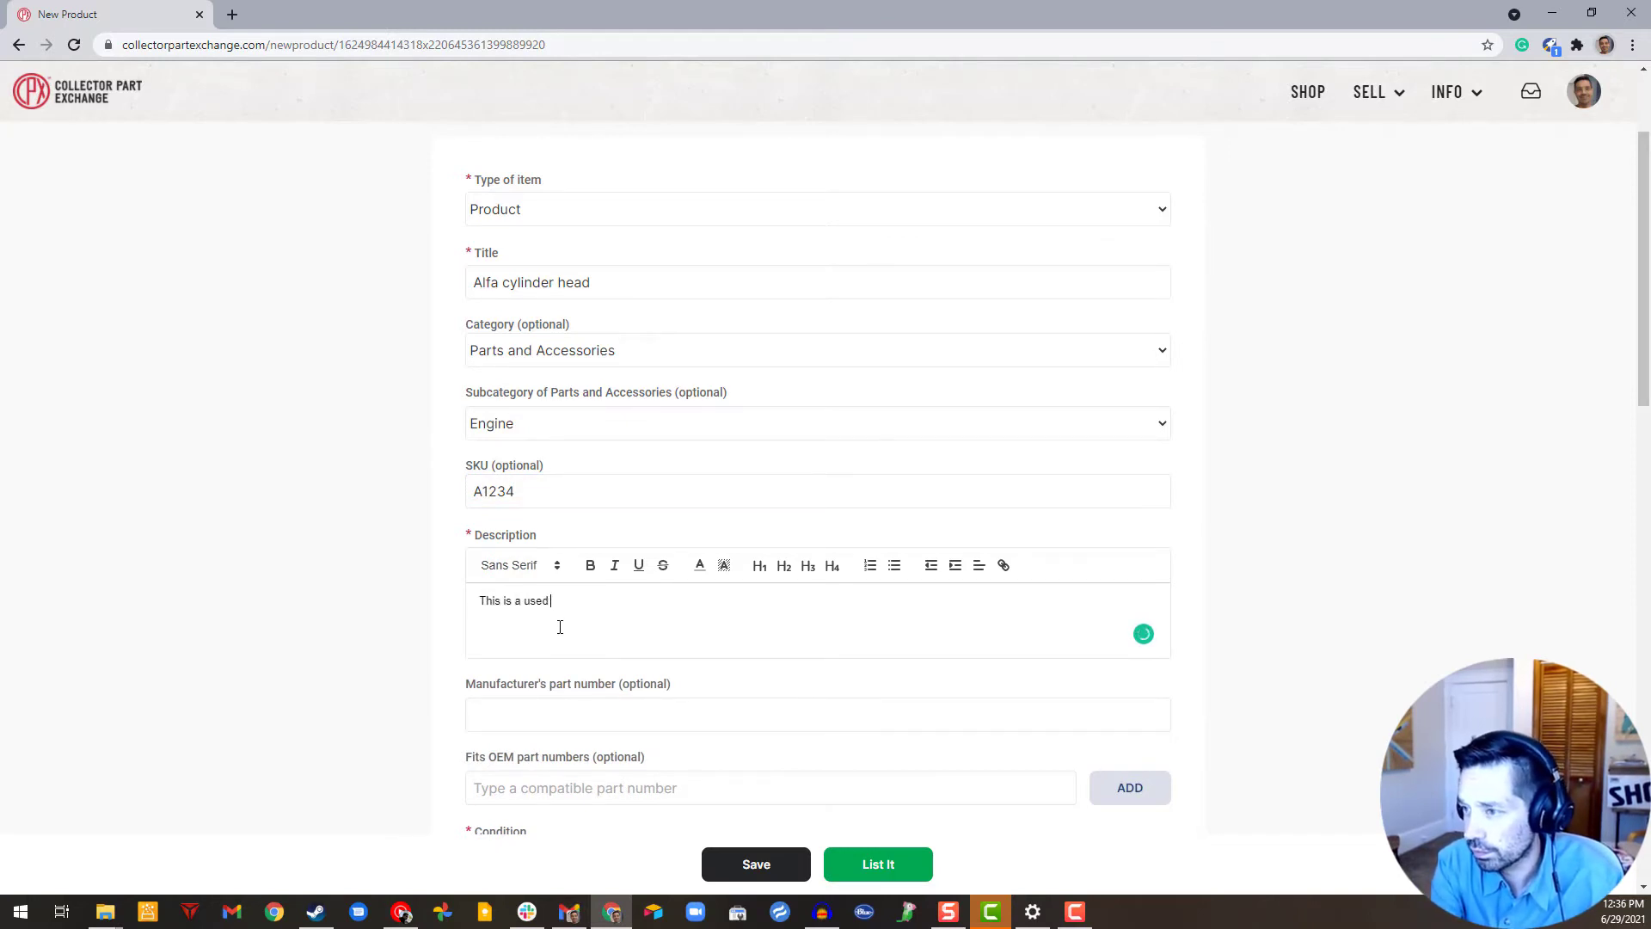
pyautogui.write(' Cylin')
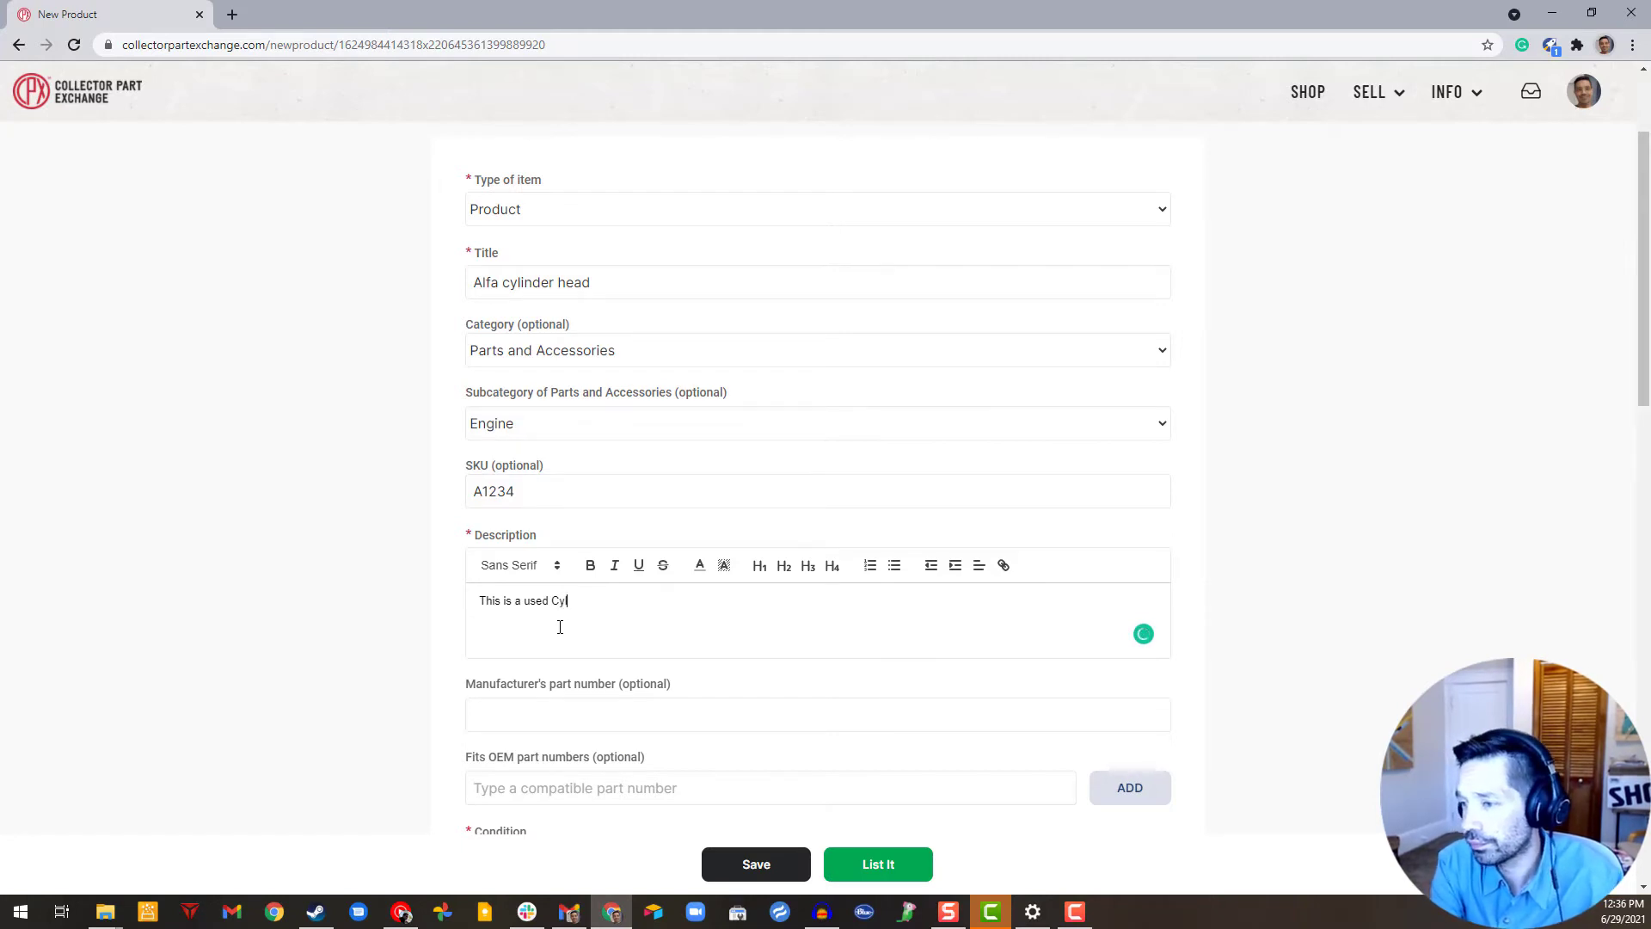
pyautogui.press('BackSpace')
pyautogui.press('BackSpace')
pyautogui.press('BackSpace')
pyautogui.press('BackSpace')
pyautogui.press('BackSpace')
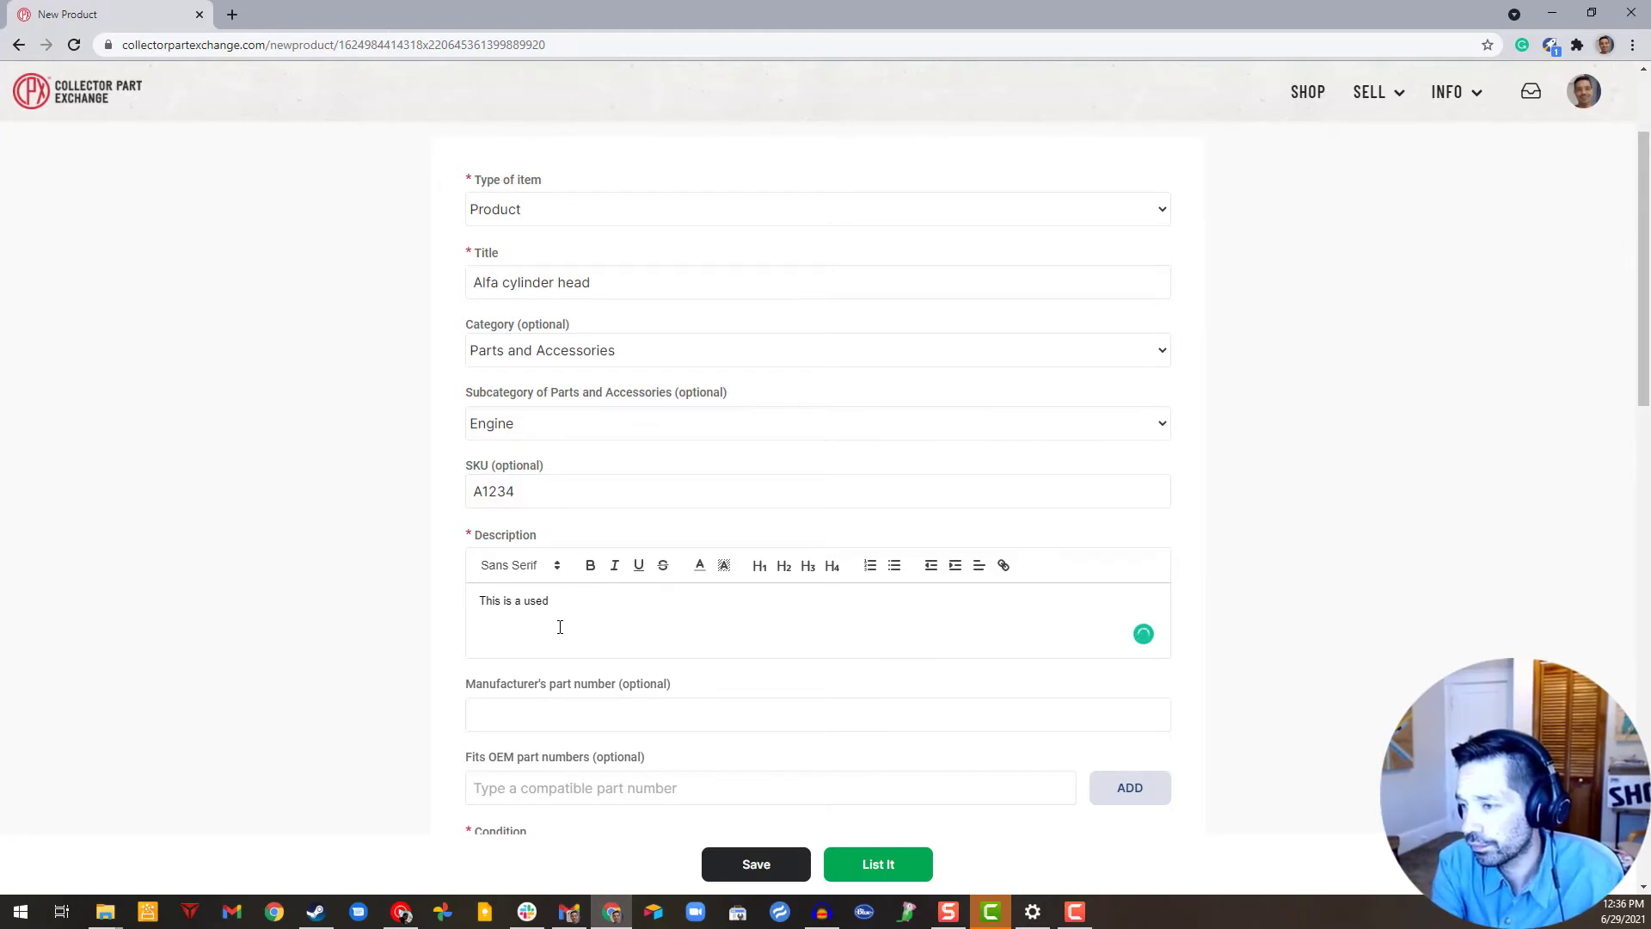
pyautogui.write('cylin')
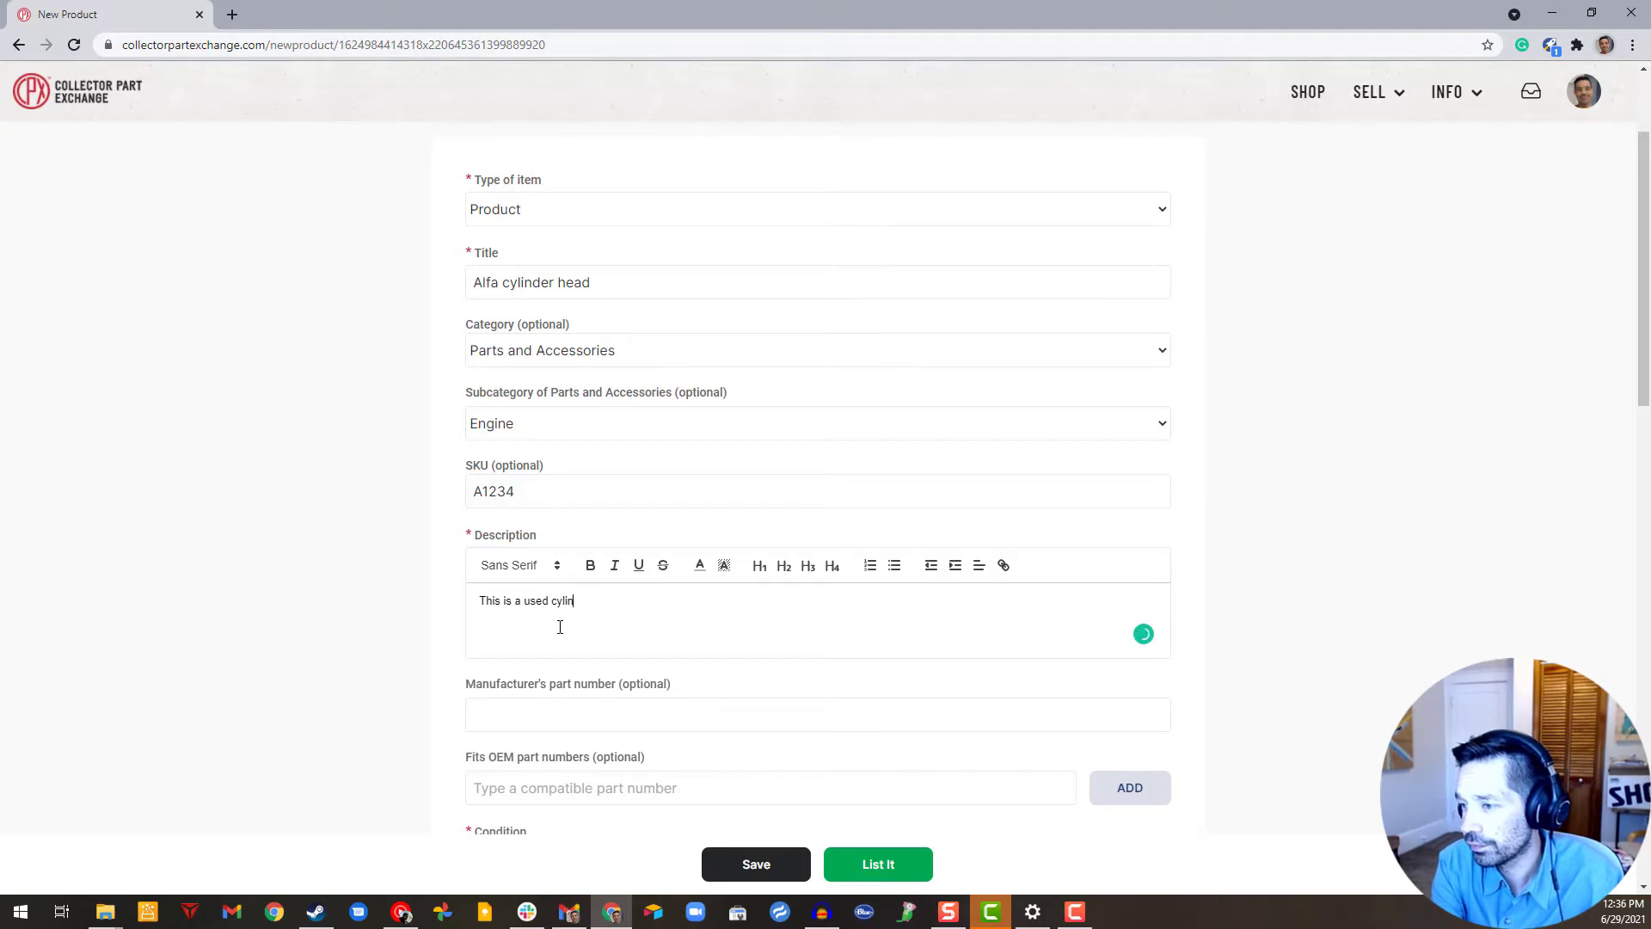
pyautogui.write('der head for an ')
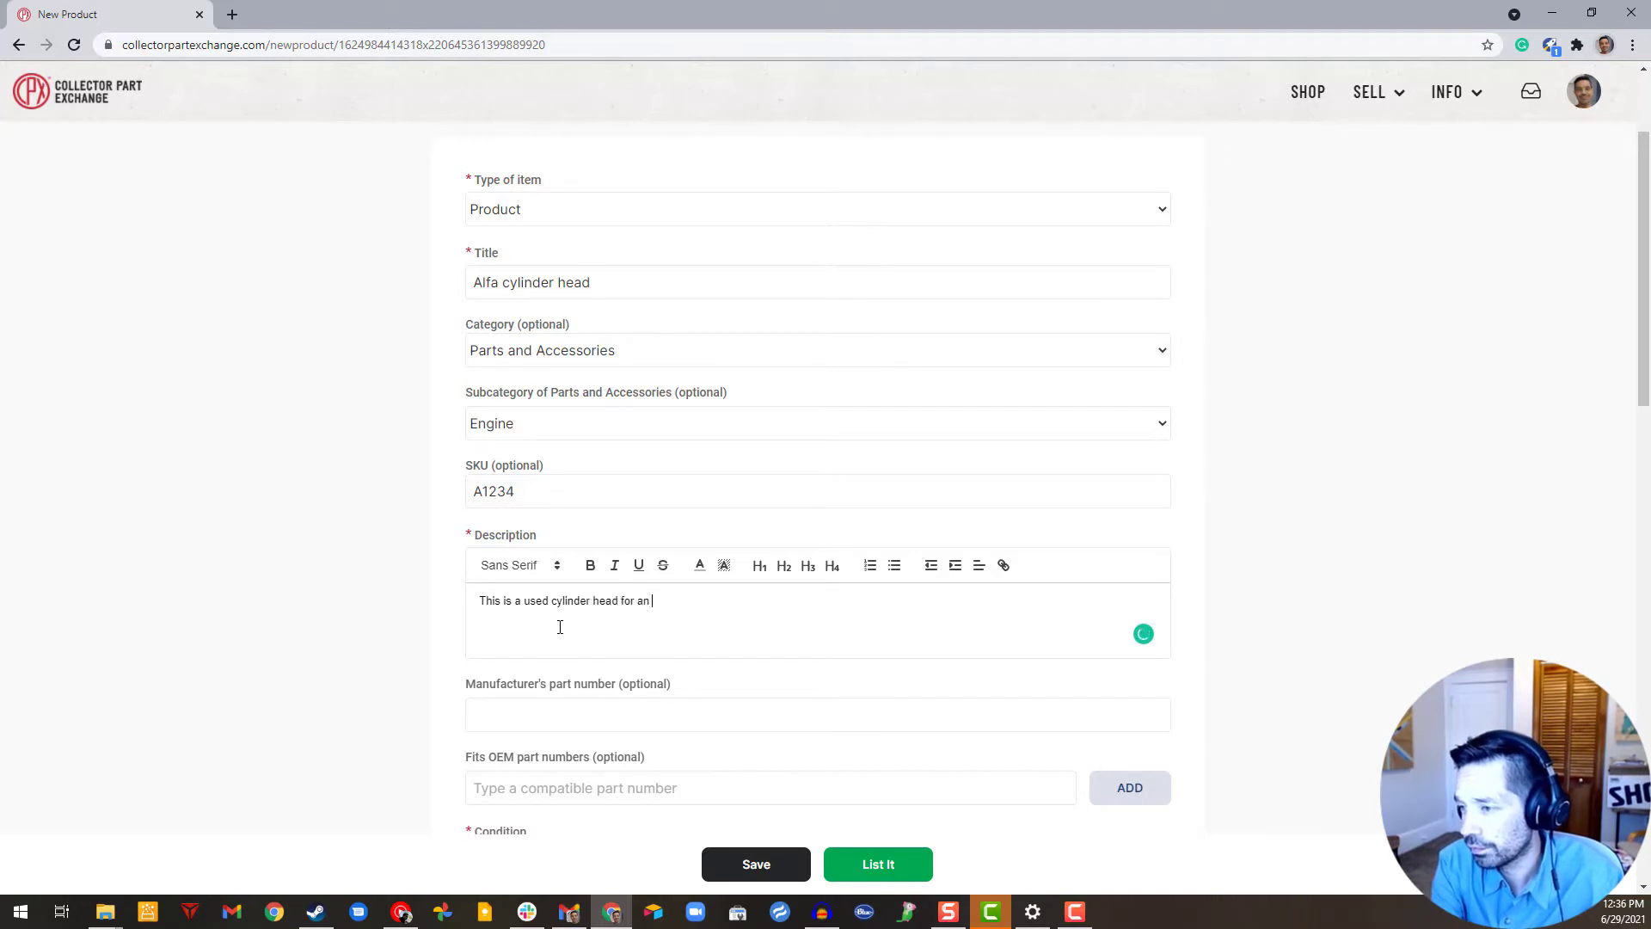
pyautogui.write('Alfa Giulia')
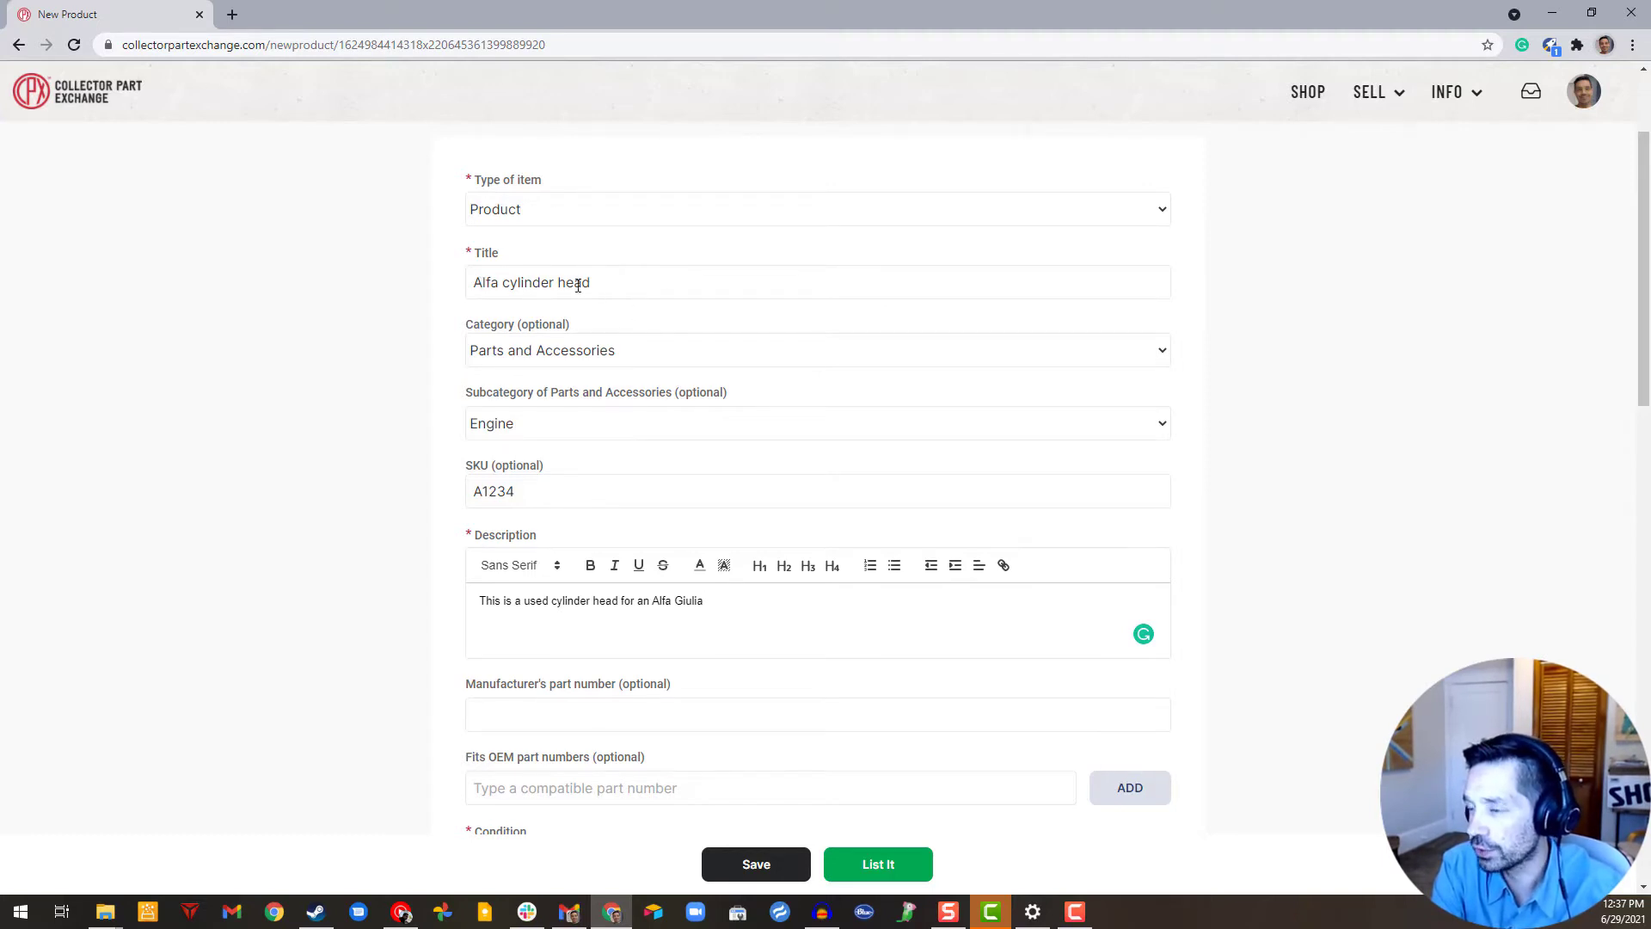
# - Expand the item's title to "Alfa Romeo Giulia cylinder head for a 105"
pyautogui.click(499, 281)
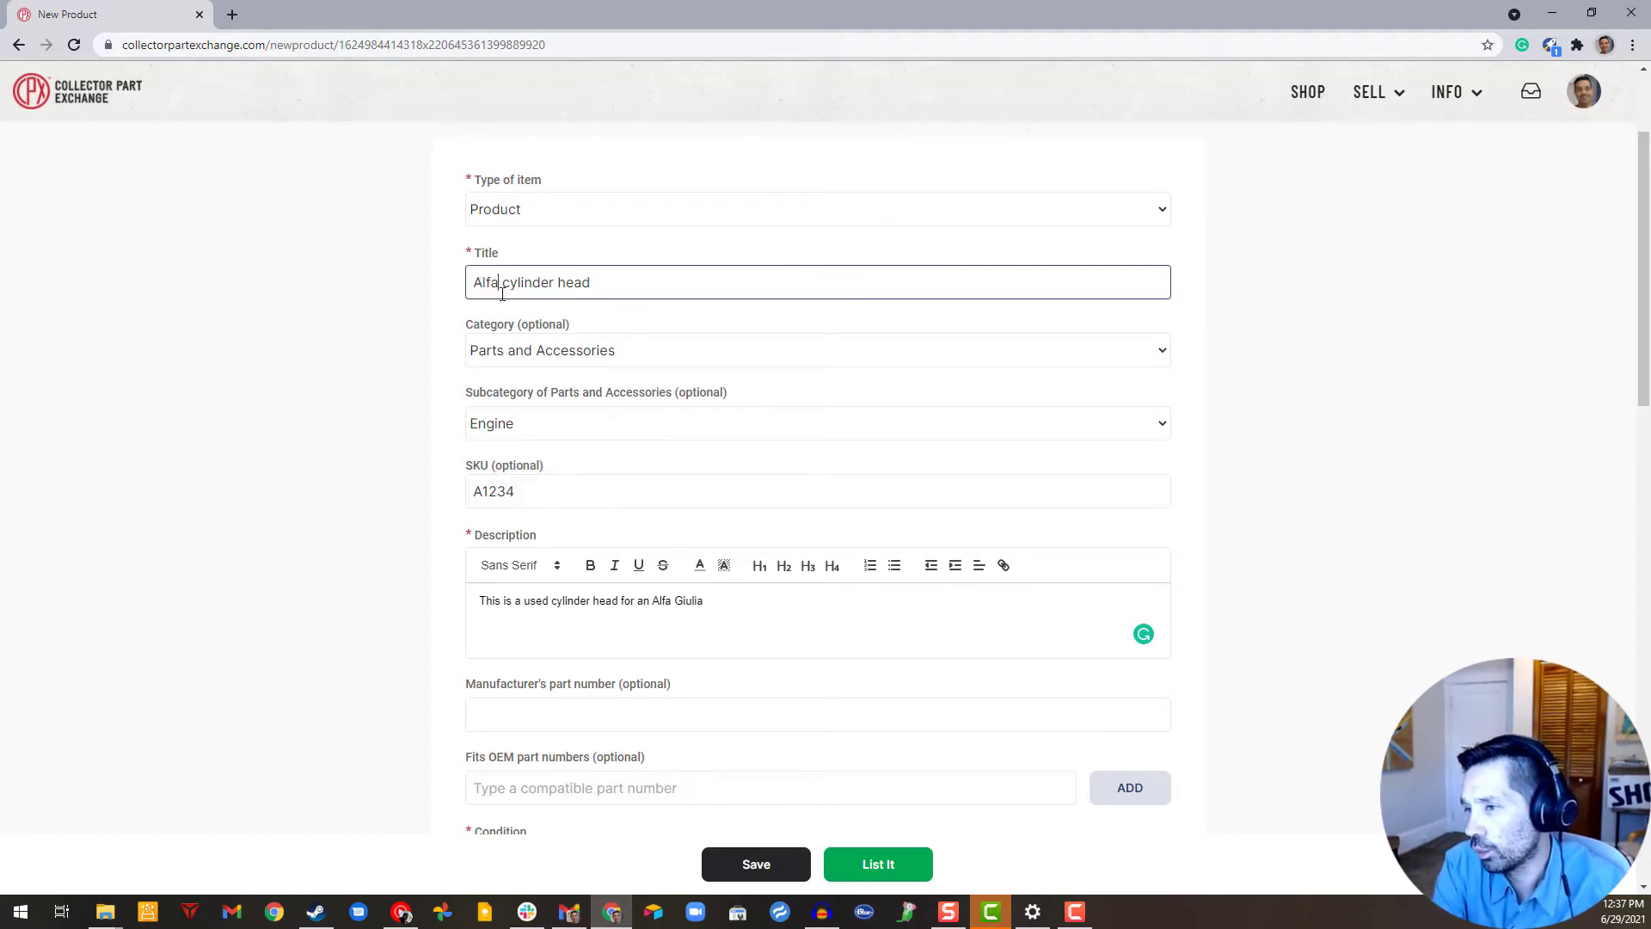
pyautogui.write('Romeo')
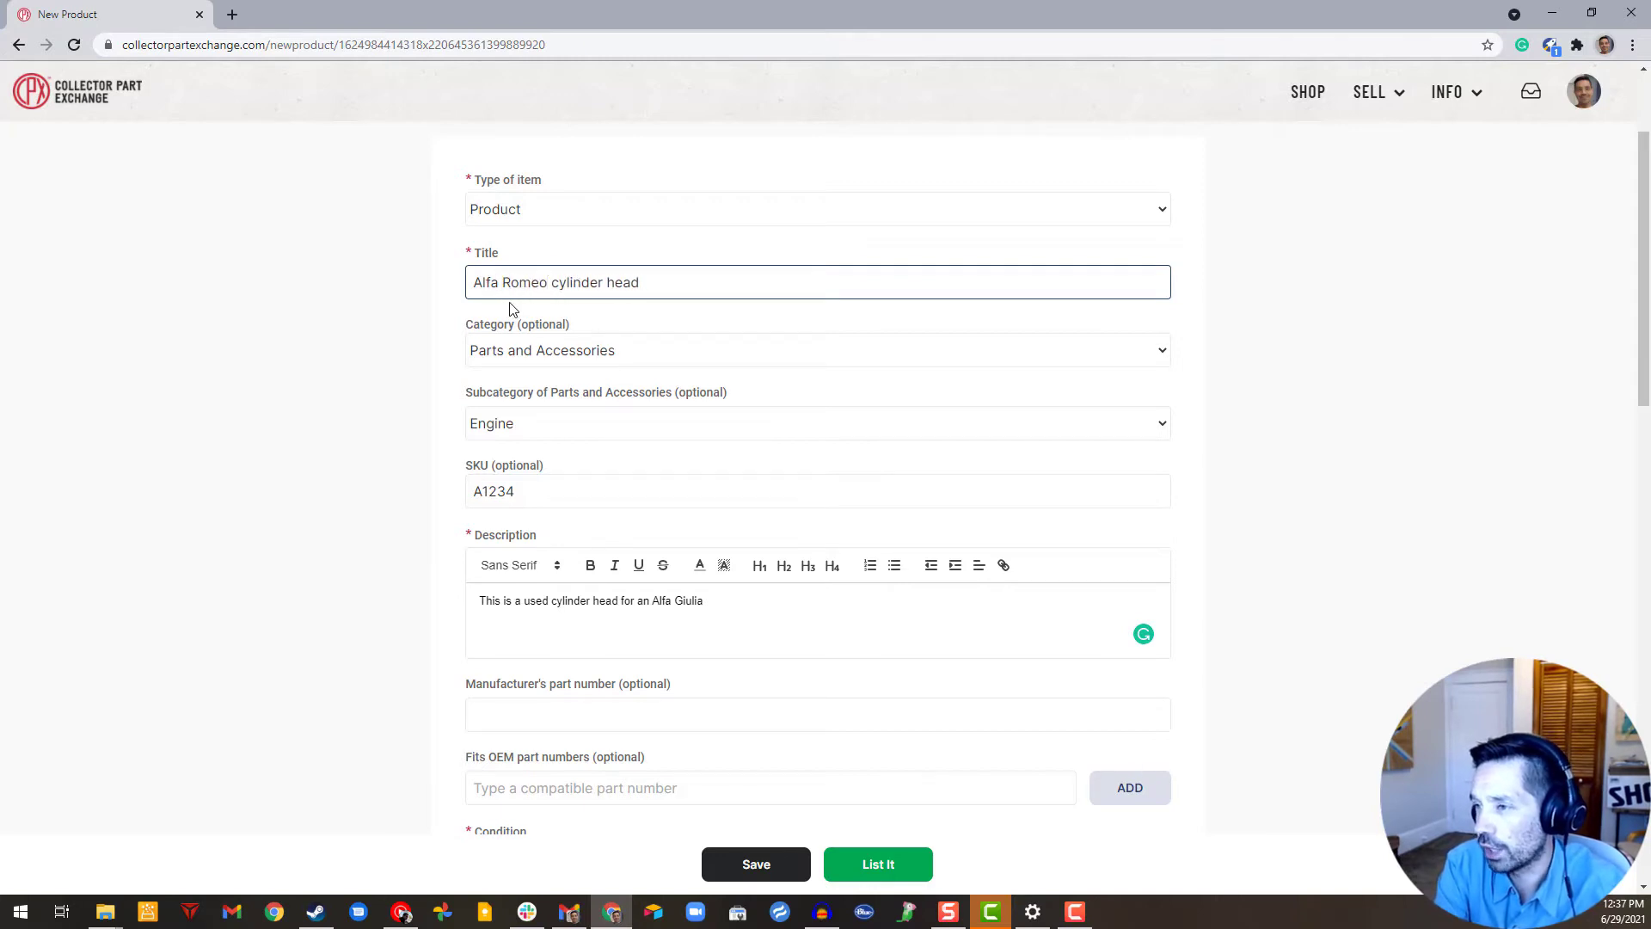
pyautogui.write(' Giulia')
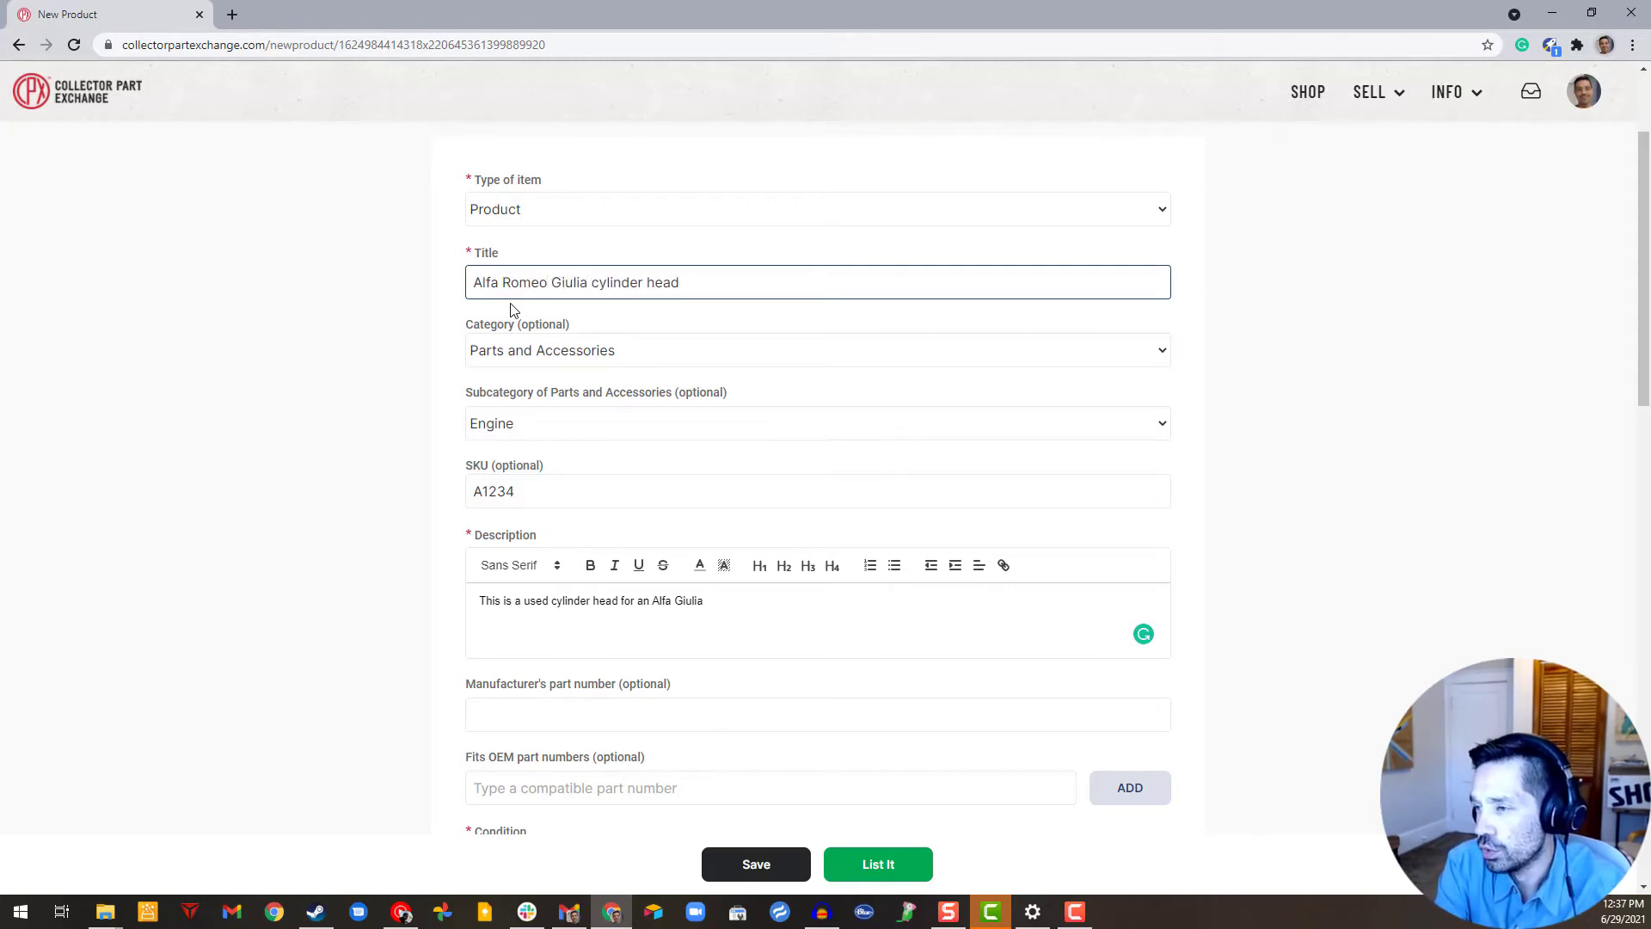
pyautogui.click(700, 273)
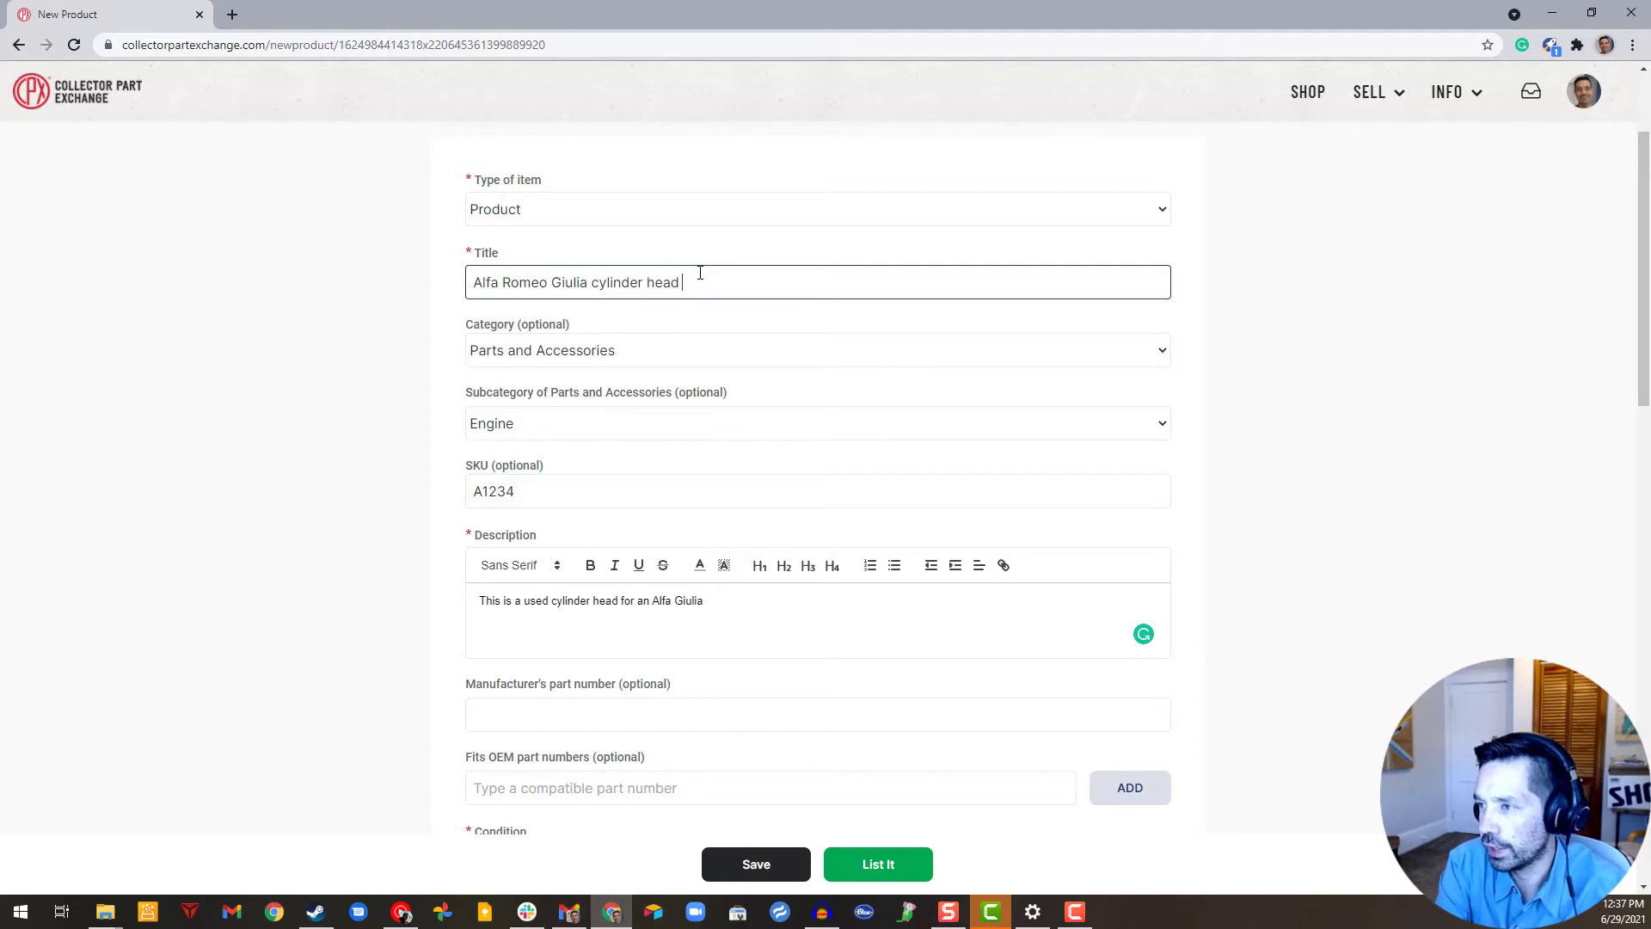
pyautogui.write('for a 1')
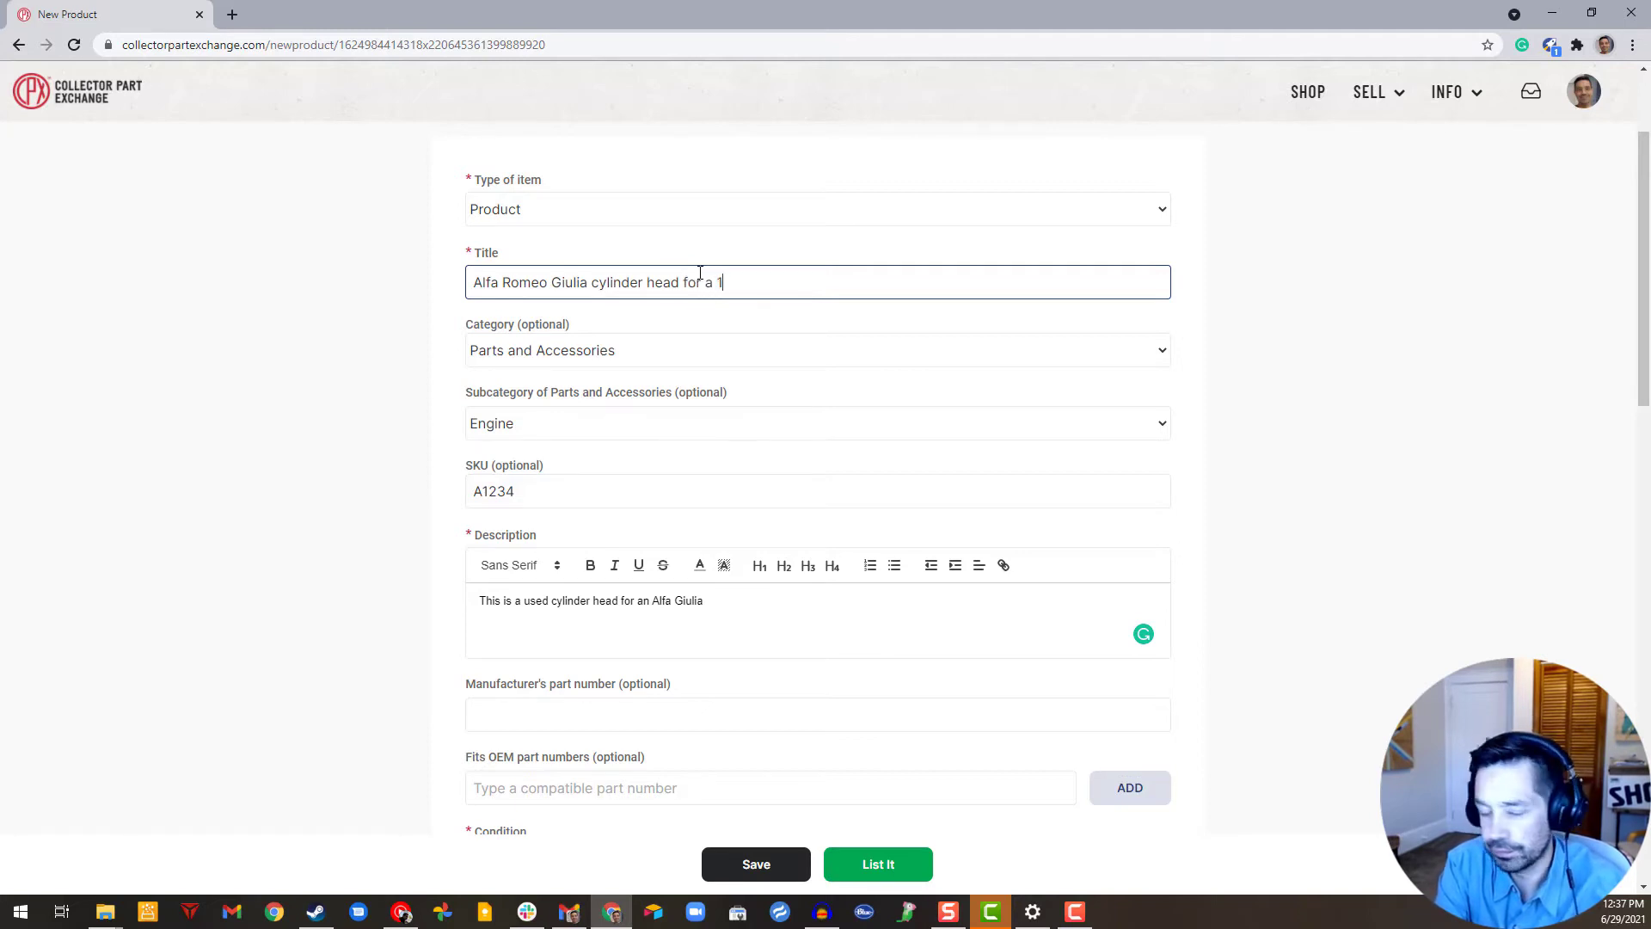
pyautogui.write('05')
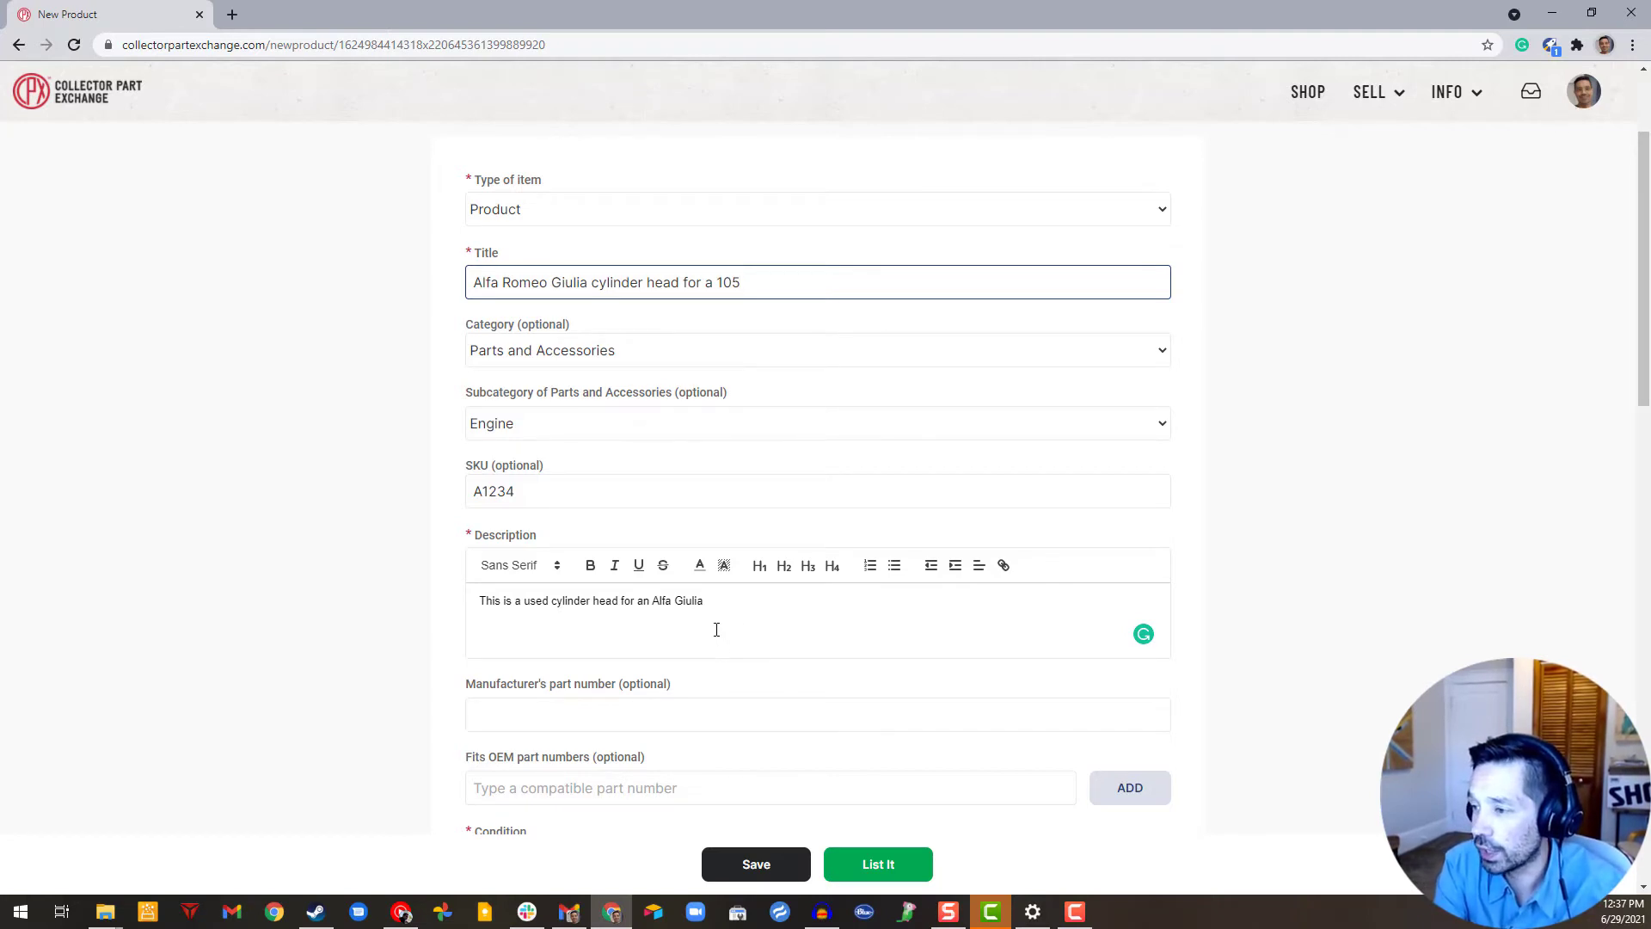
# - End the description's first sentence with a period and add "Perfect working condition." after it
pyautogui.click(730, 602)
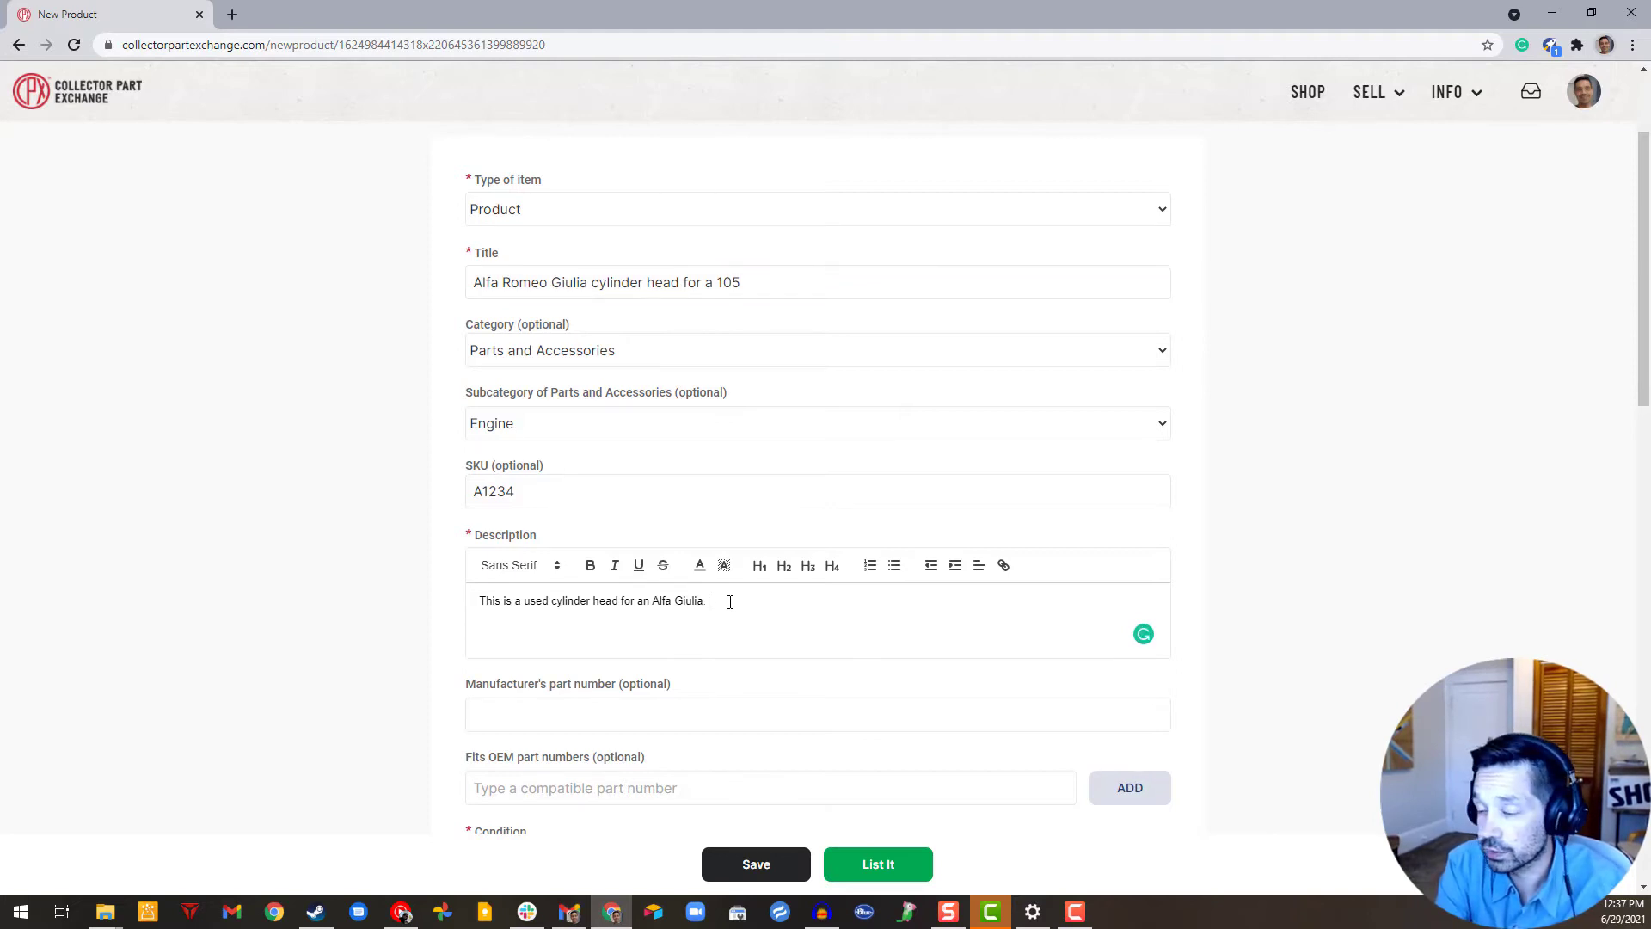
pyautogui.write('Pe')
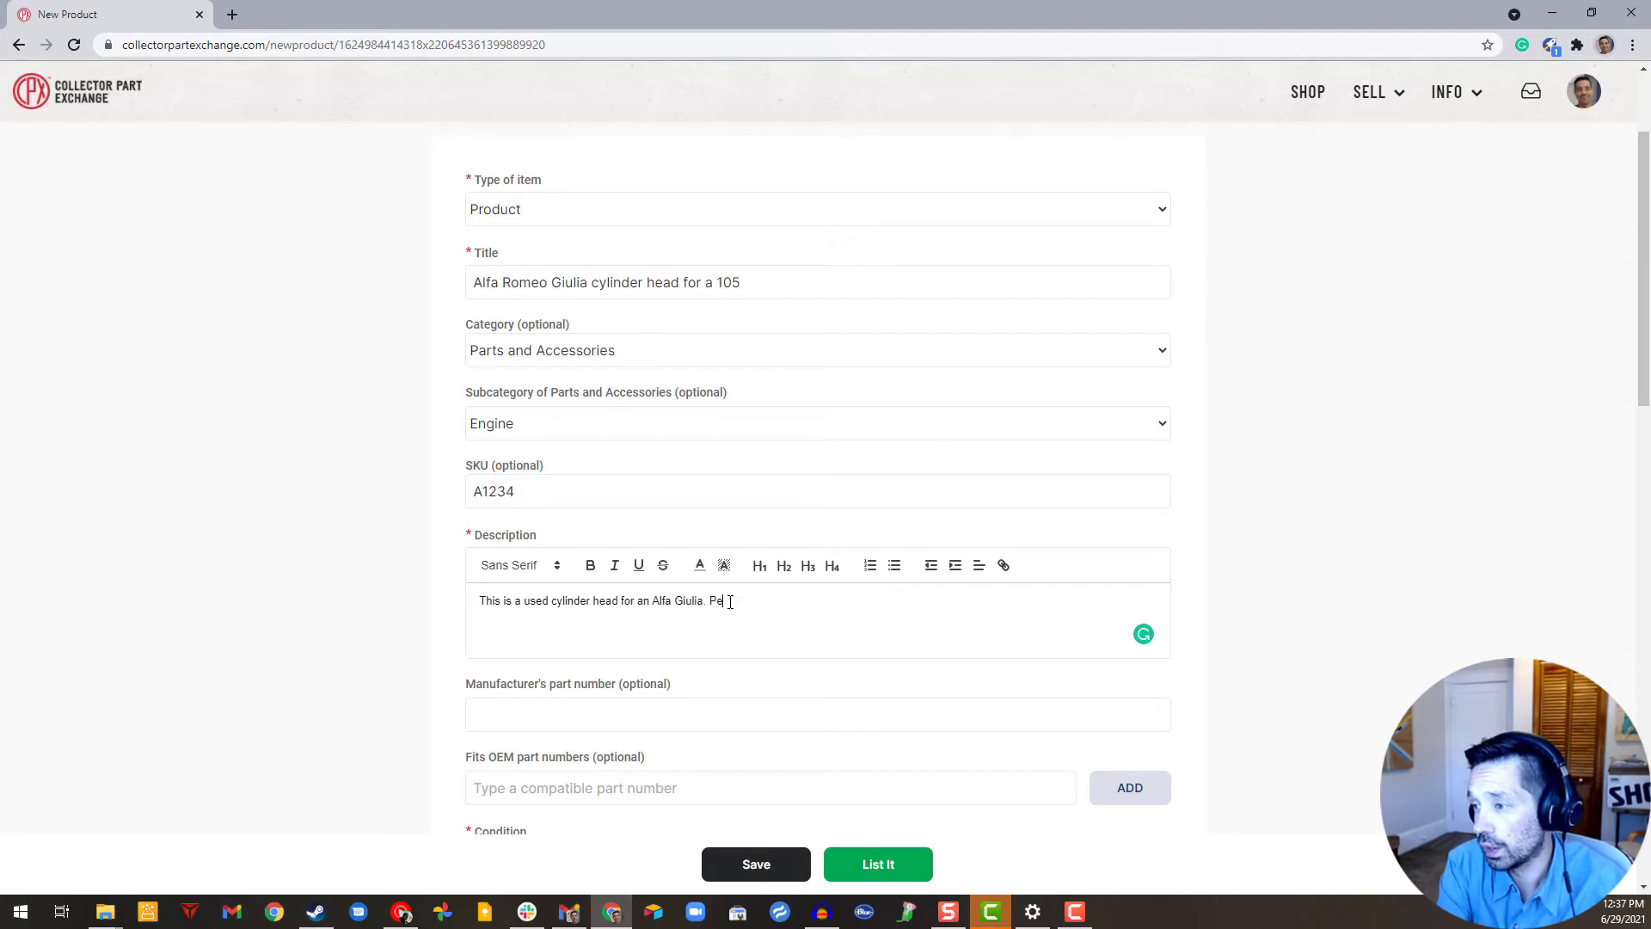
pyautogui.write('rfect work')
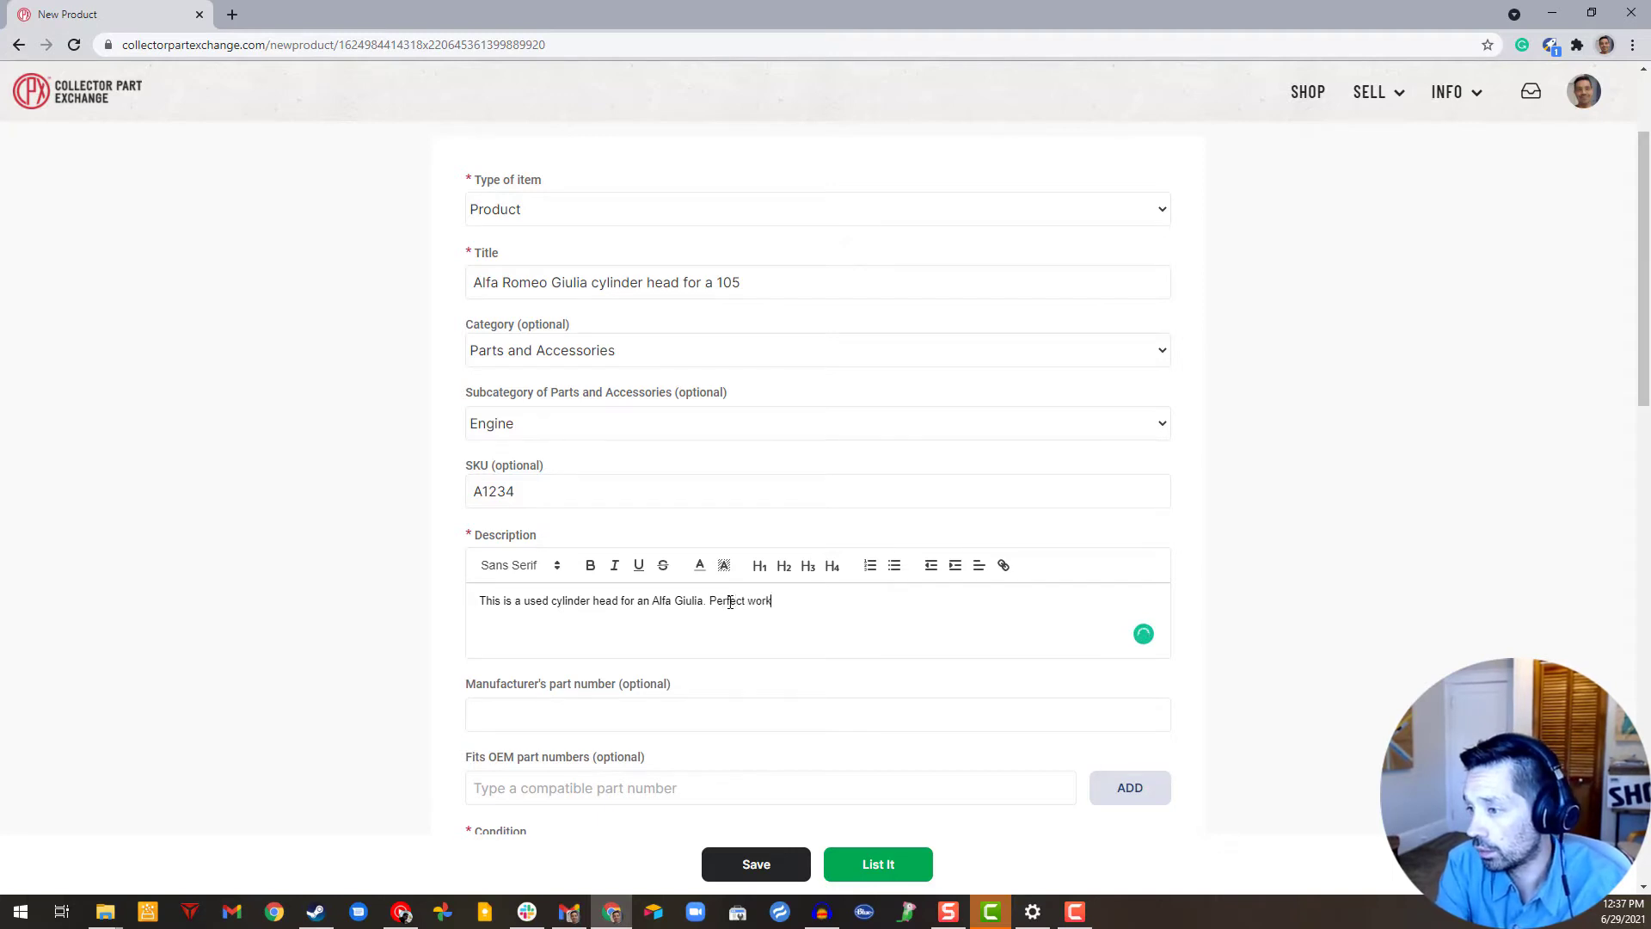
pyautogui.write('ing condition.')
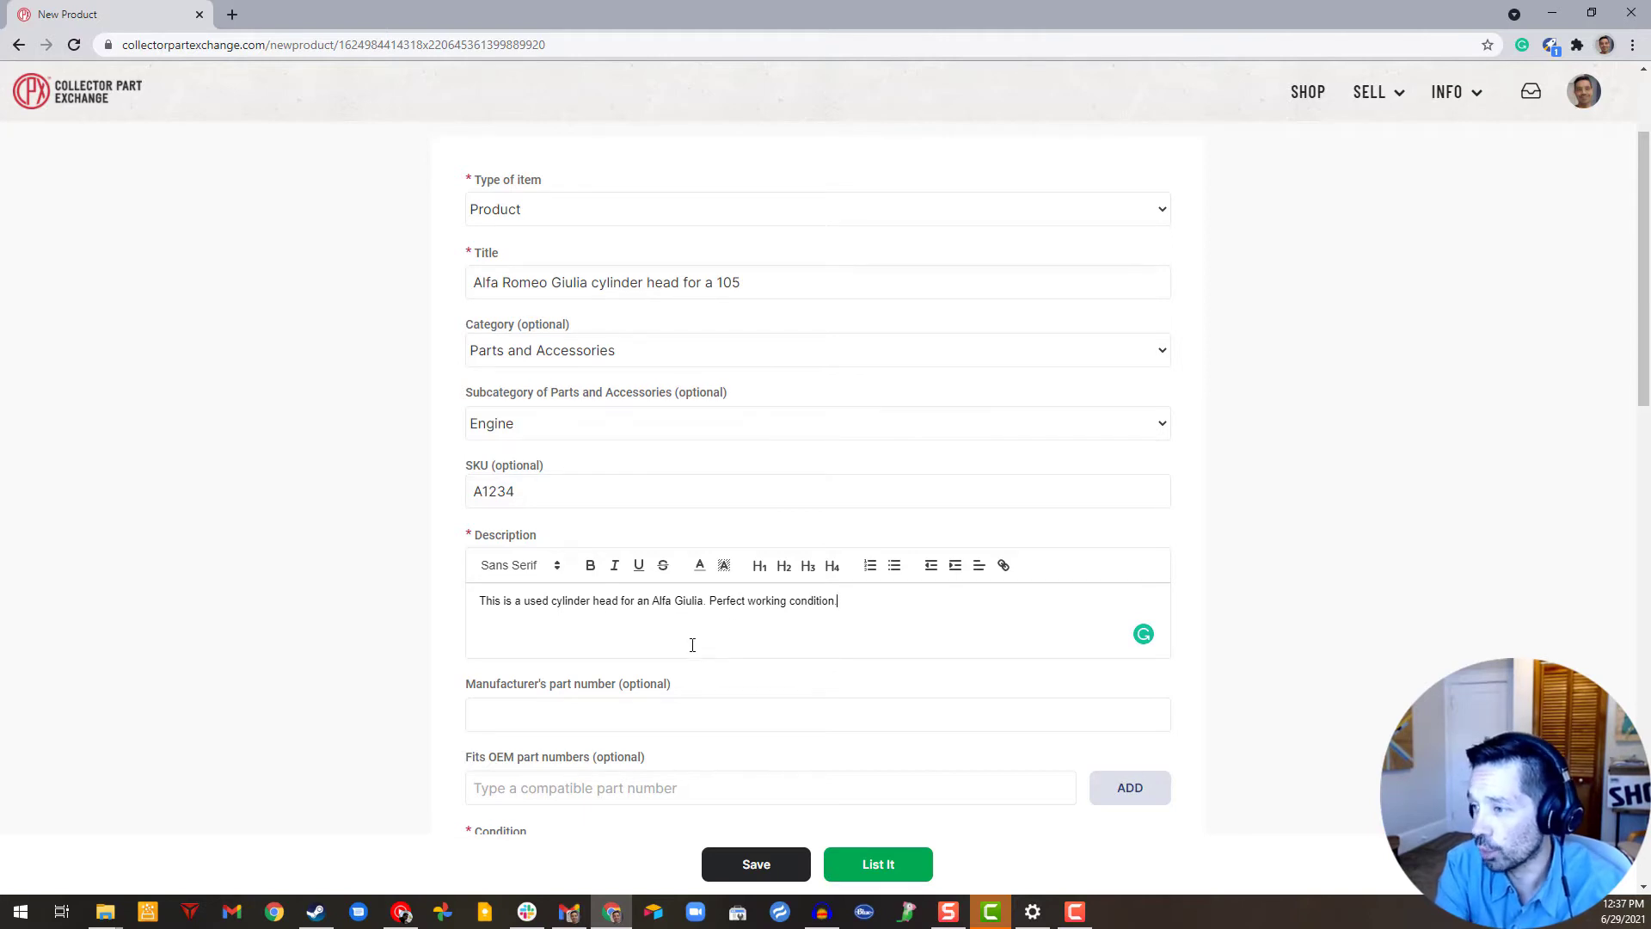
# - Add A34556 as a compatible OEM part number, leaving the manufacturer's part number empty
pyautogui.scroll(-2, 692, 645)
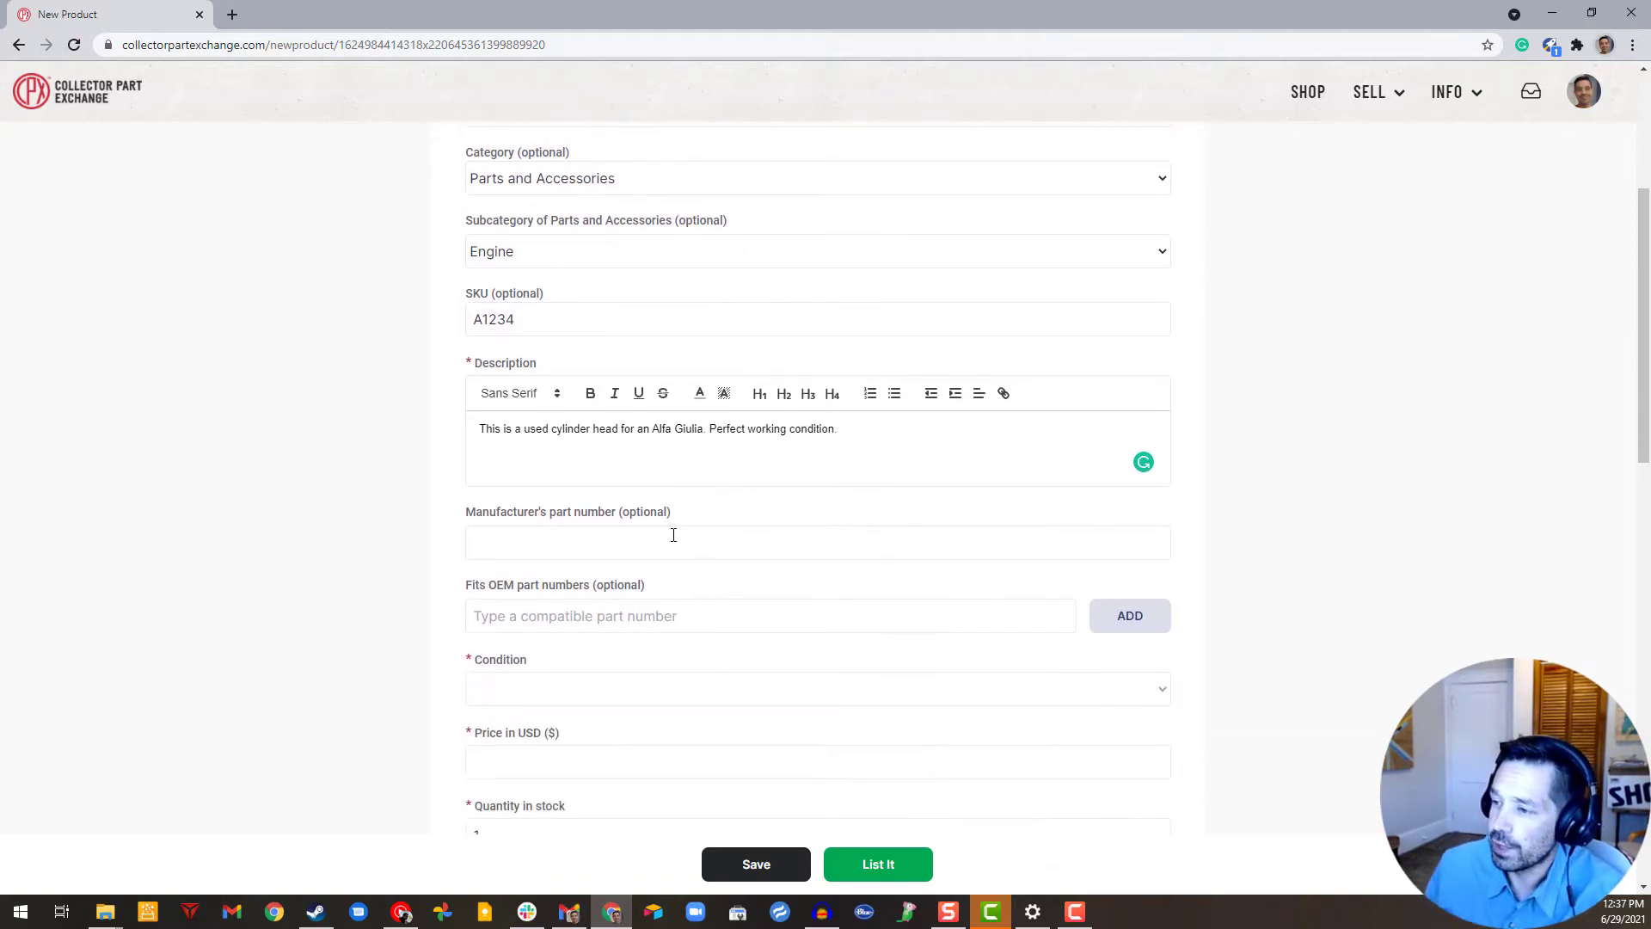
pyautogui.click(650, 541)
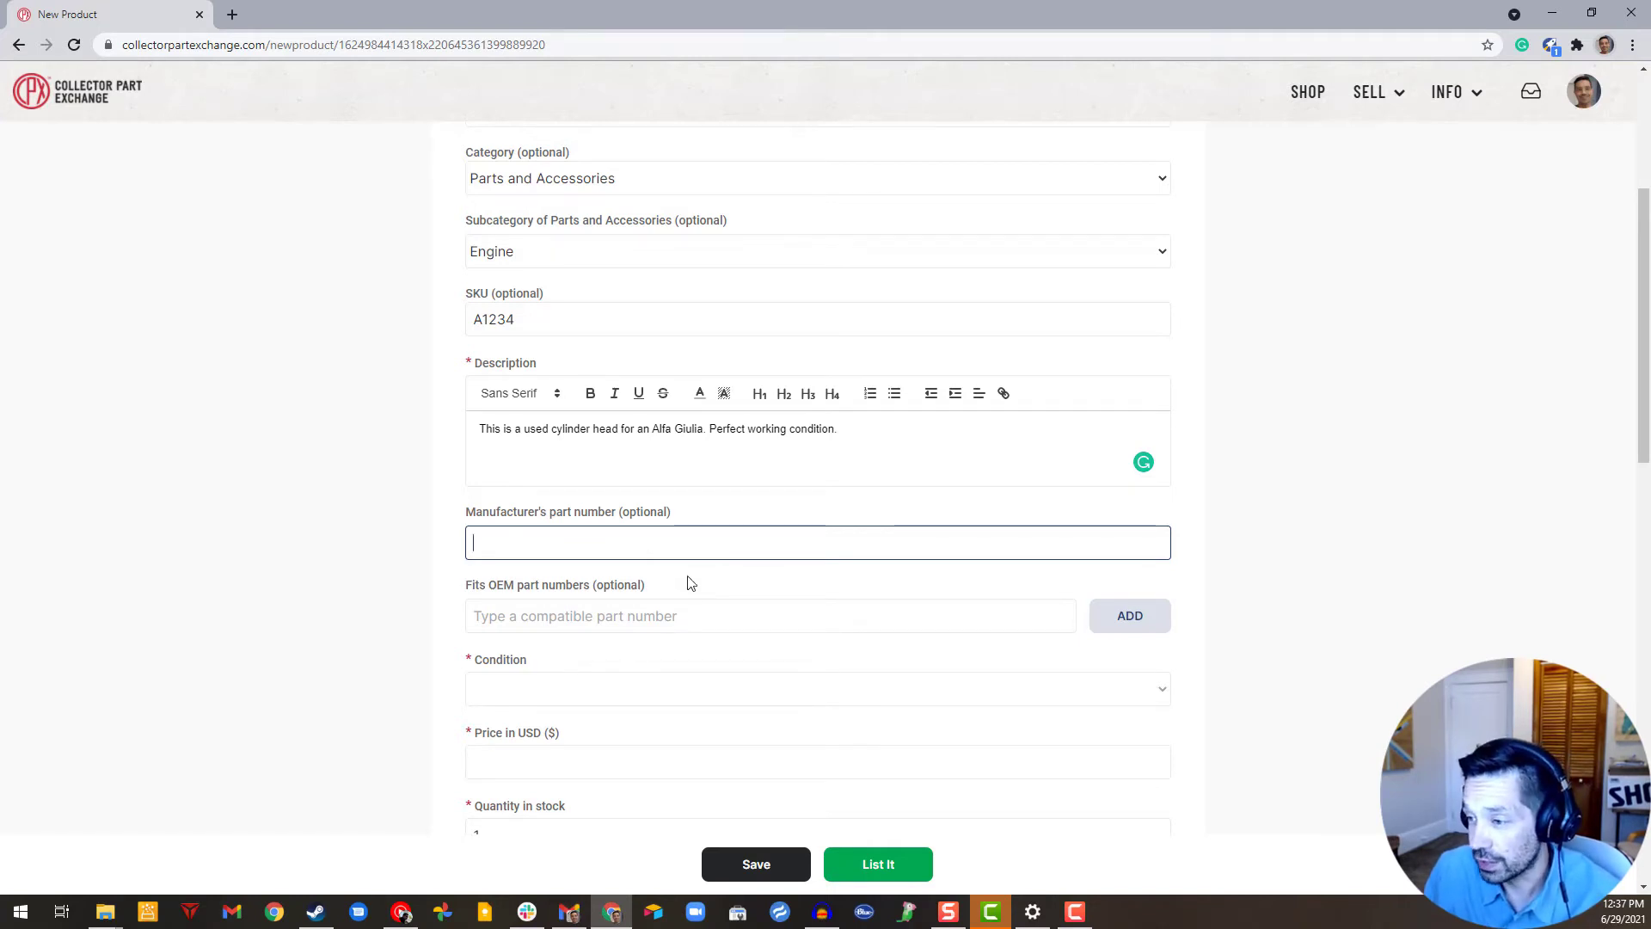
pyautogui.click(627, 616)
pyautogui.scroll(-1, 575, 611)
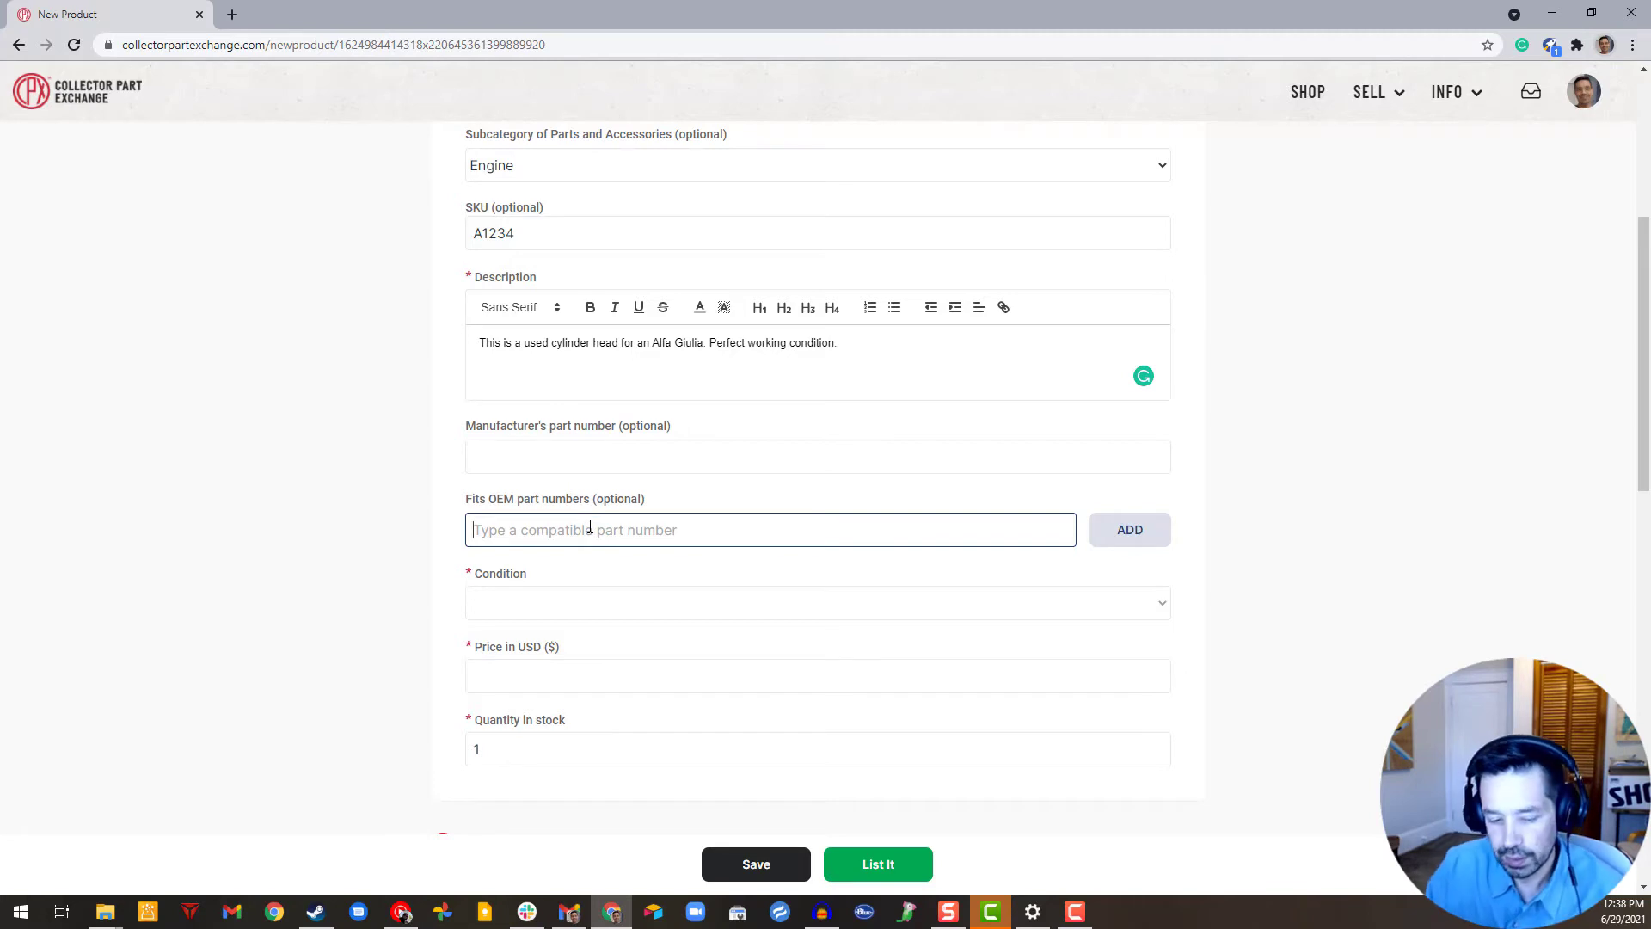
pyautogui.write('A')
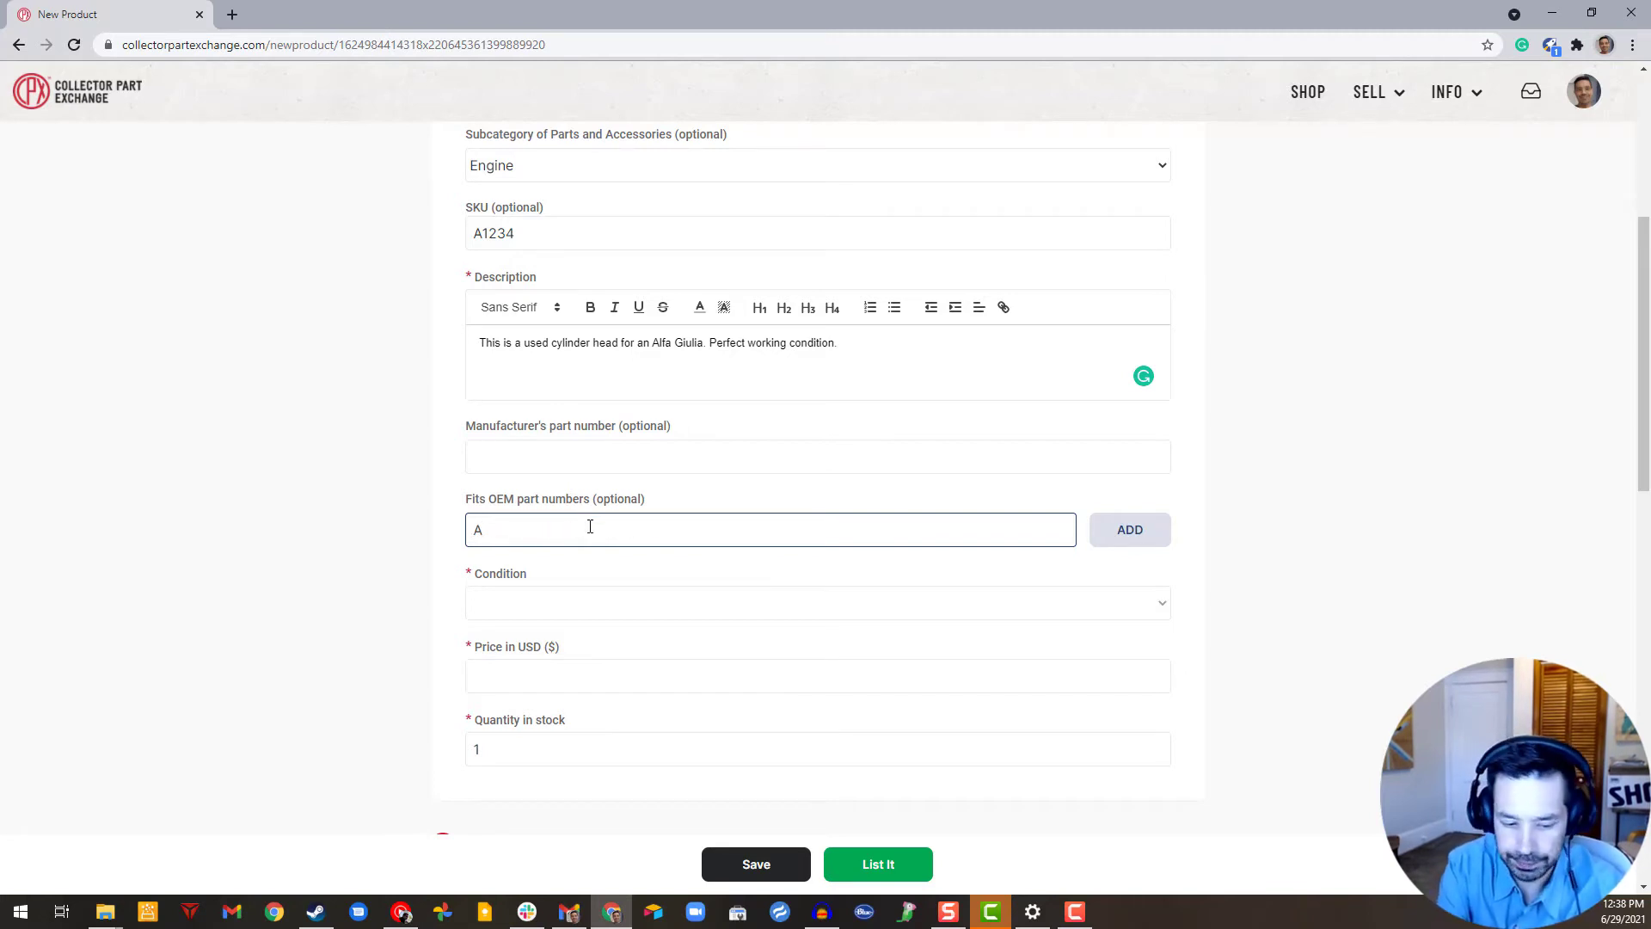
pyautogui.write('34556')
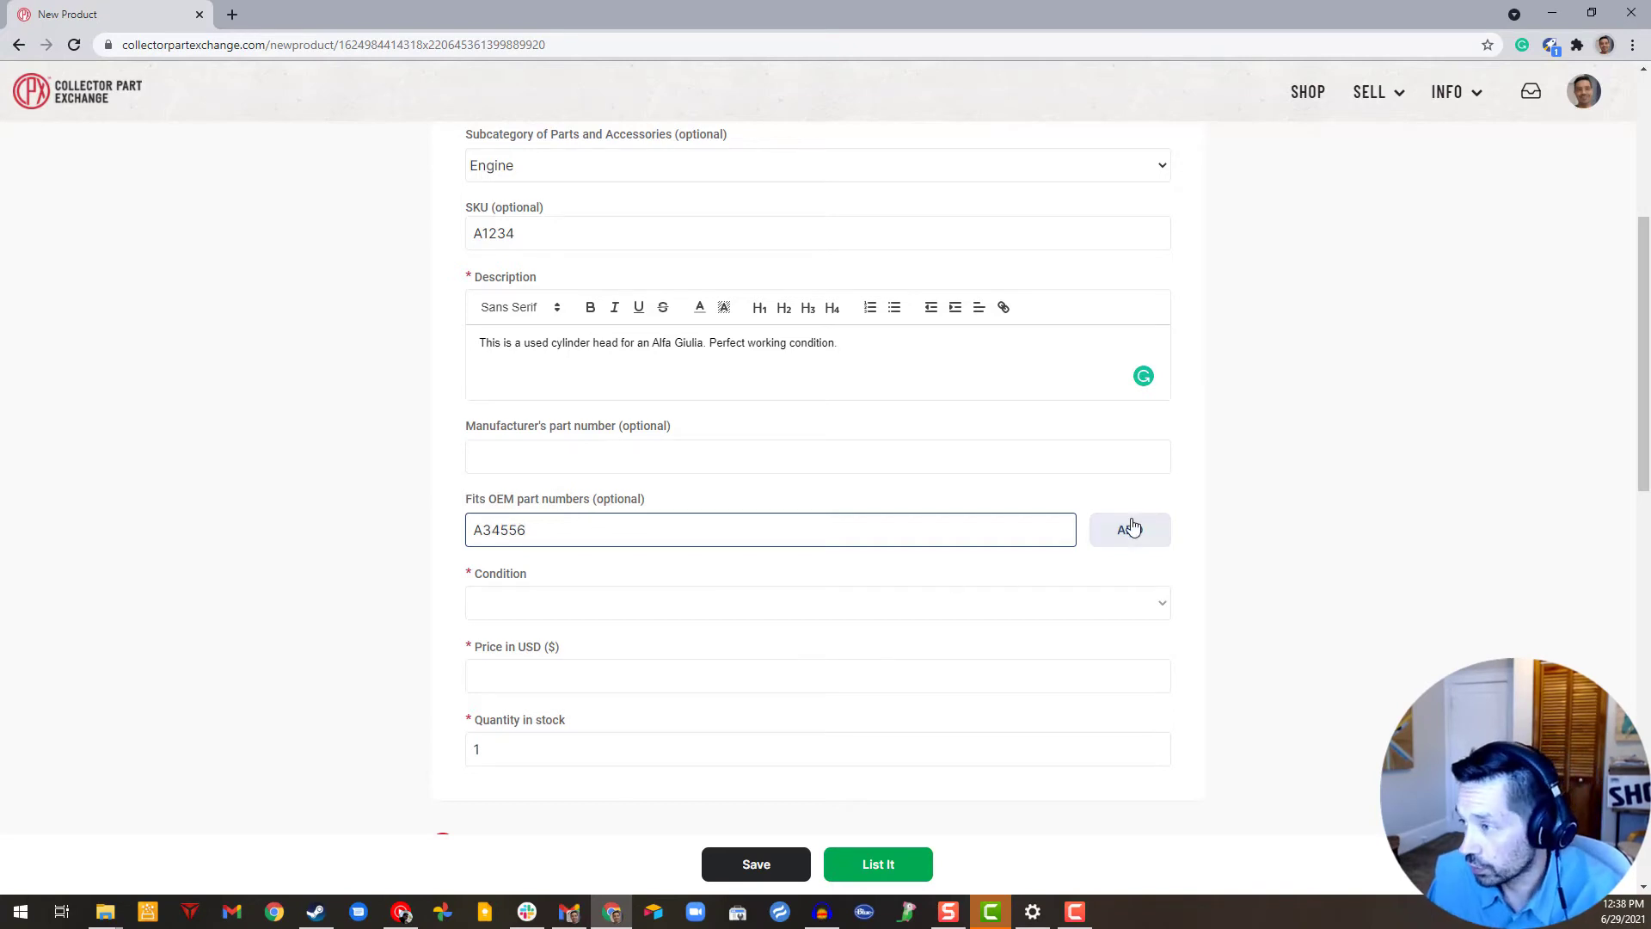
pyautogui.click(1129, 529)
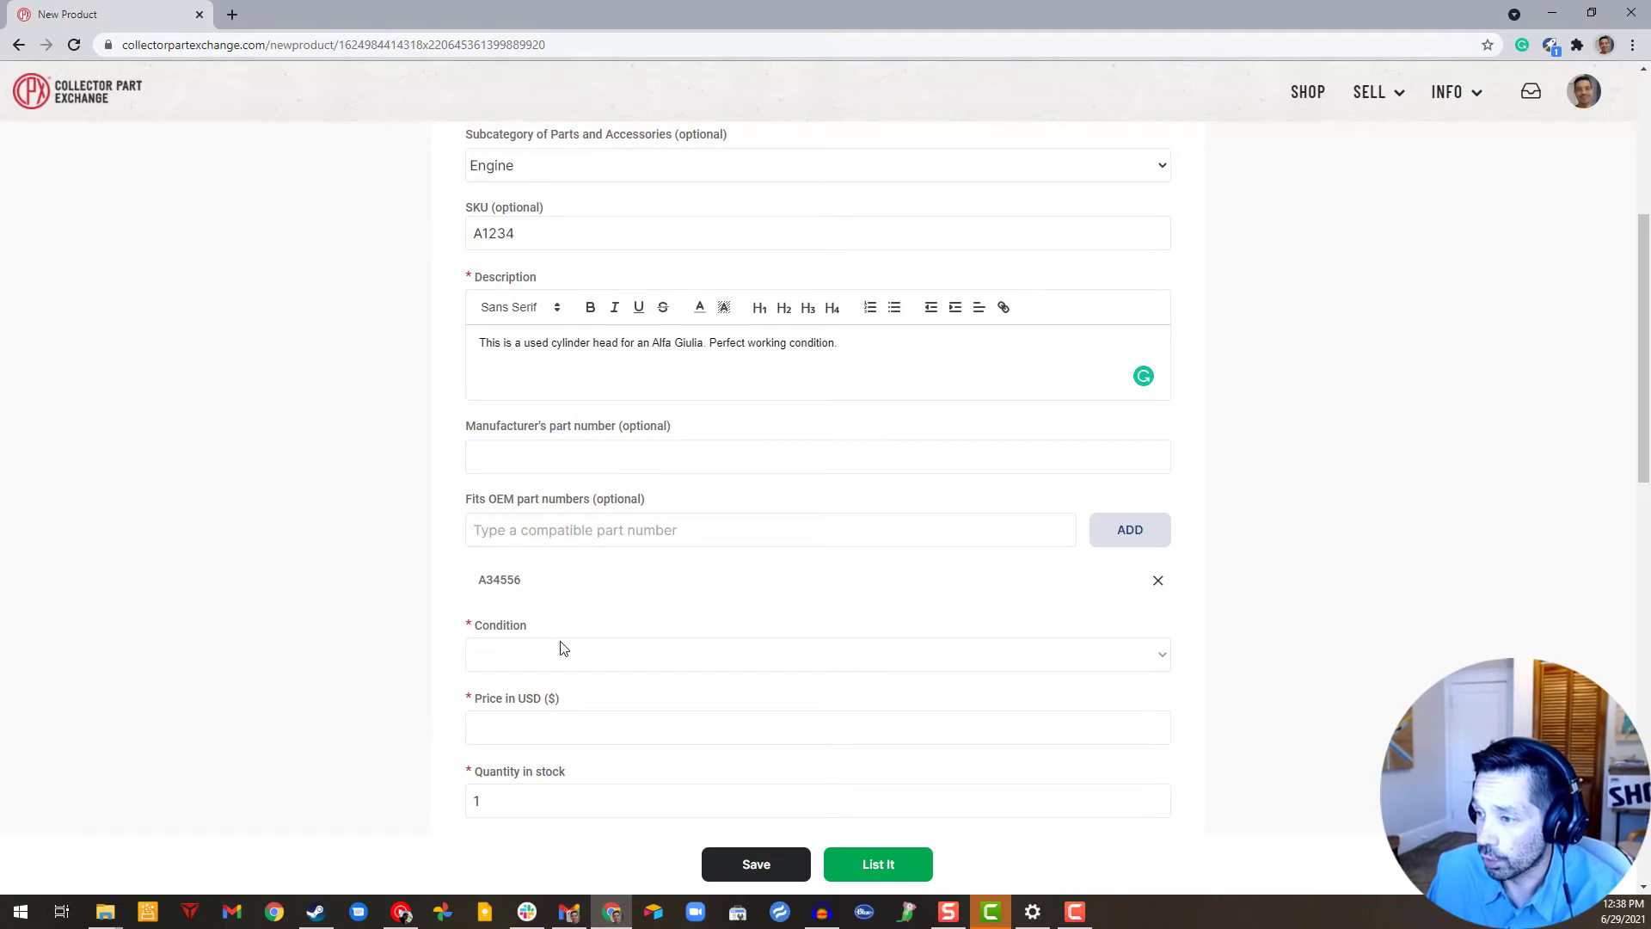
# - Set the item's condition to Used and its price to 5000000 USD
pyautogui.click(516, 659)
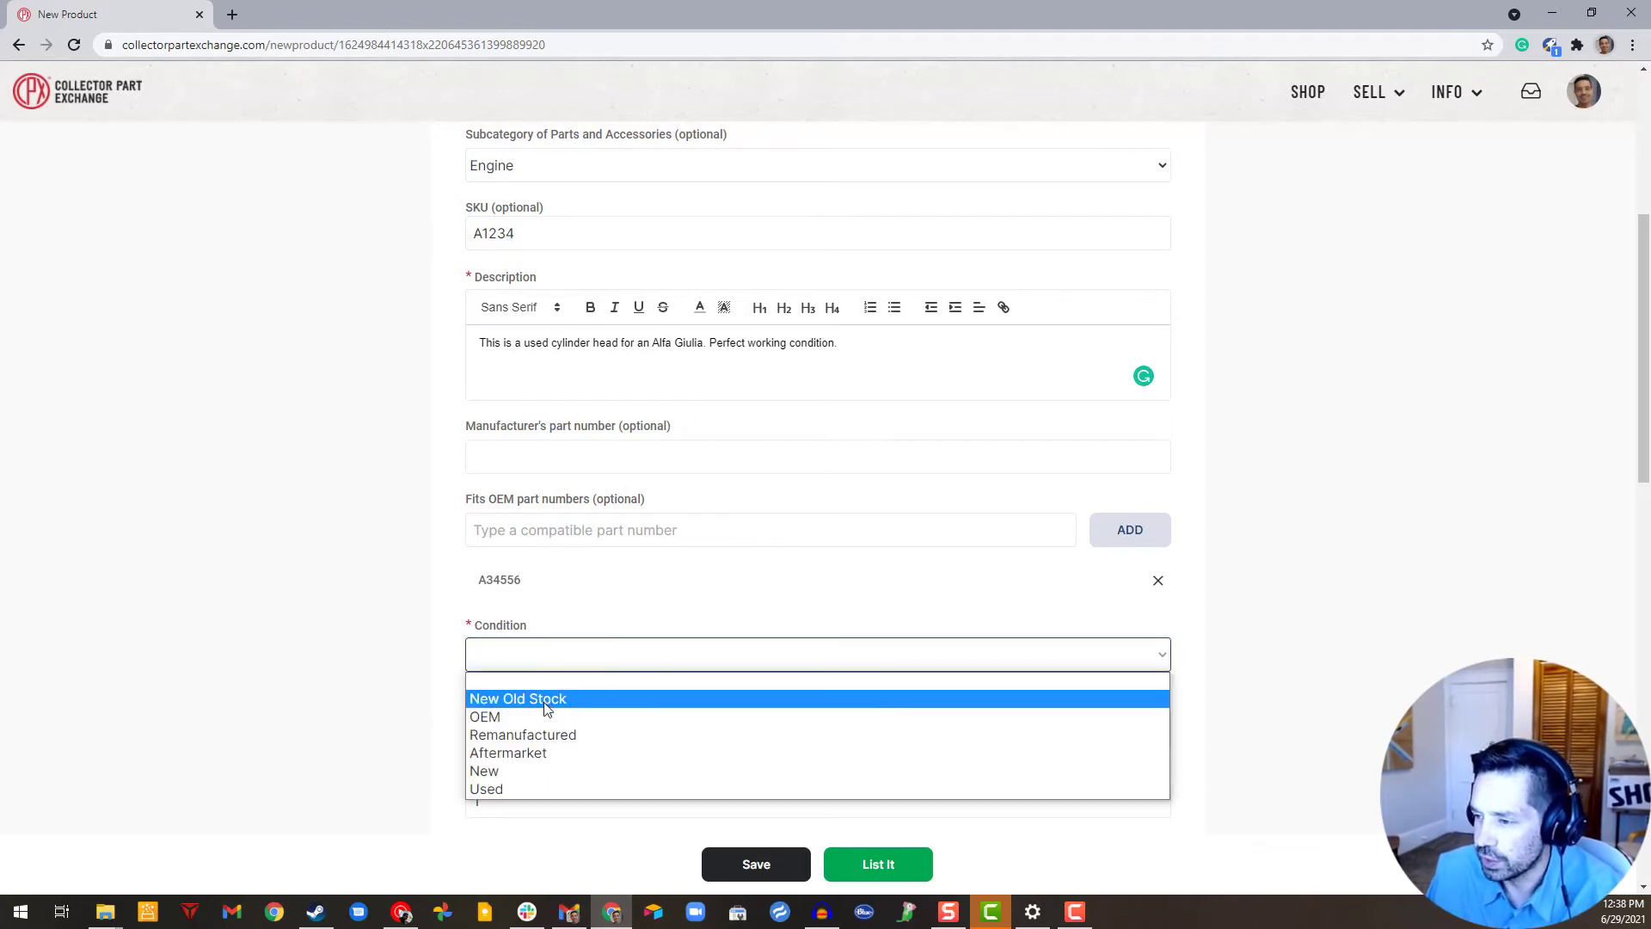
pyautogui.click(524, 787)
pyautogui.scroll(-1, 541, 645)
pyautogui.click(528, 640)
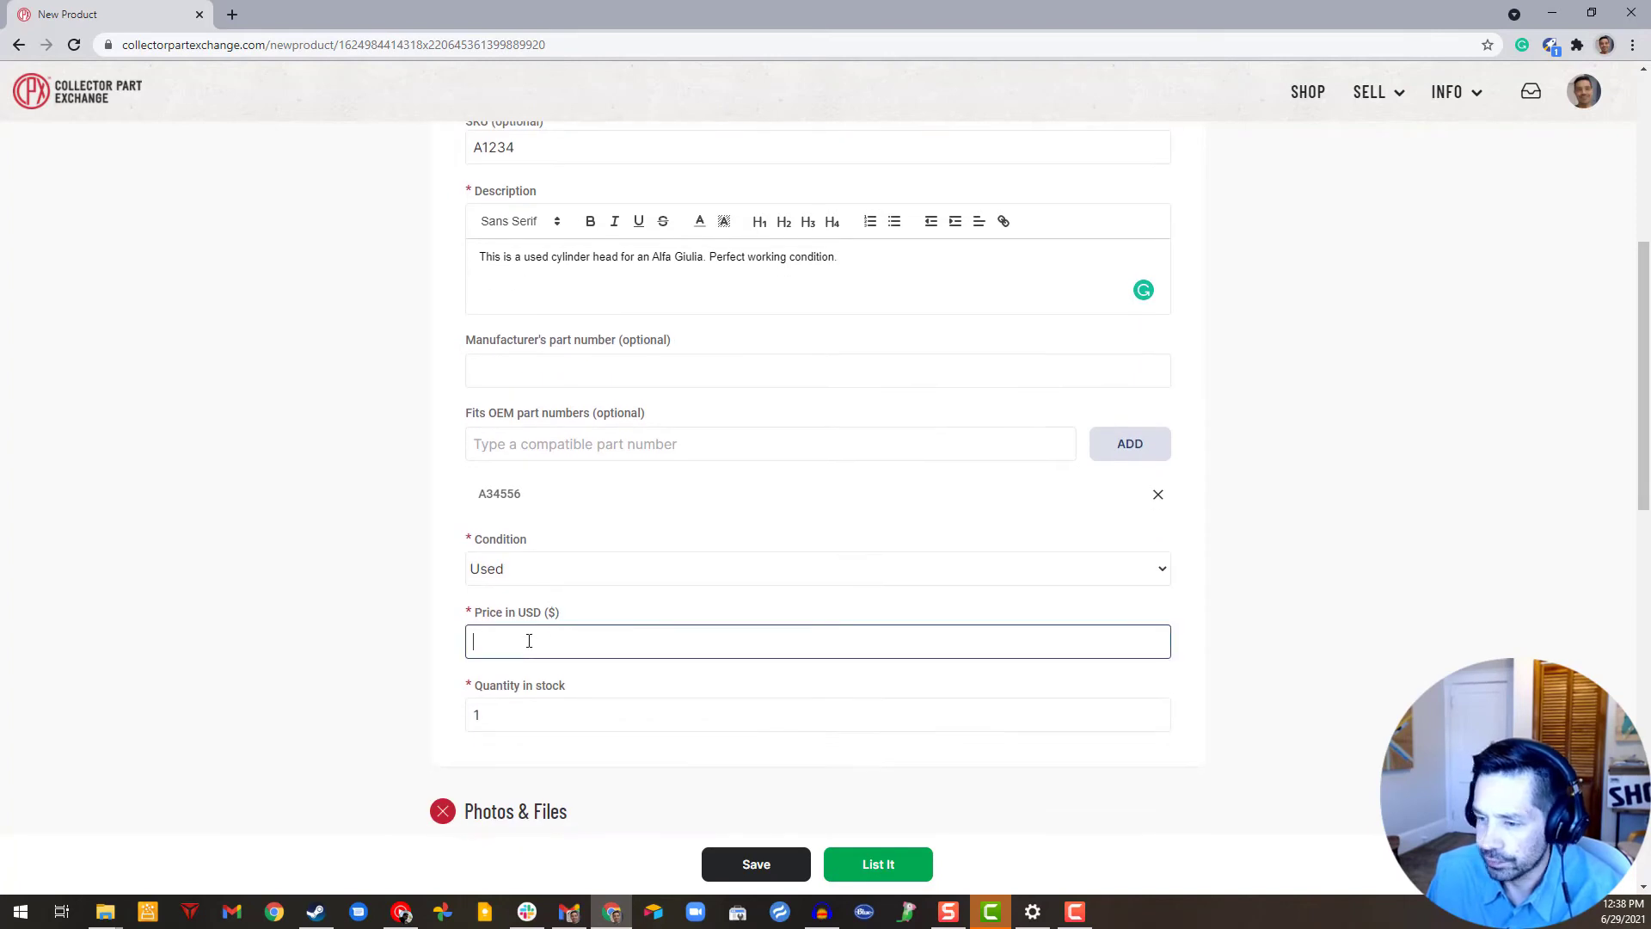
pyautogui.write('5')
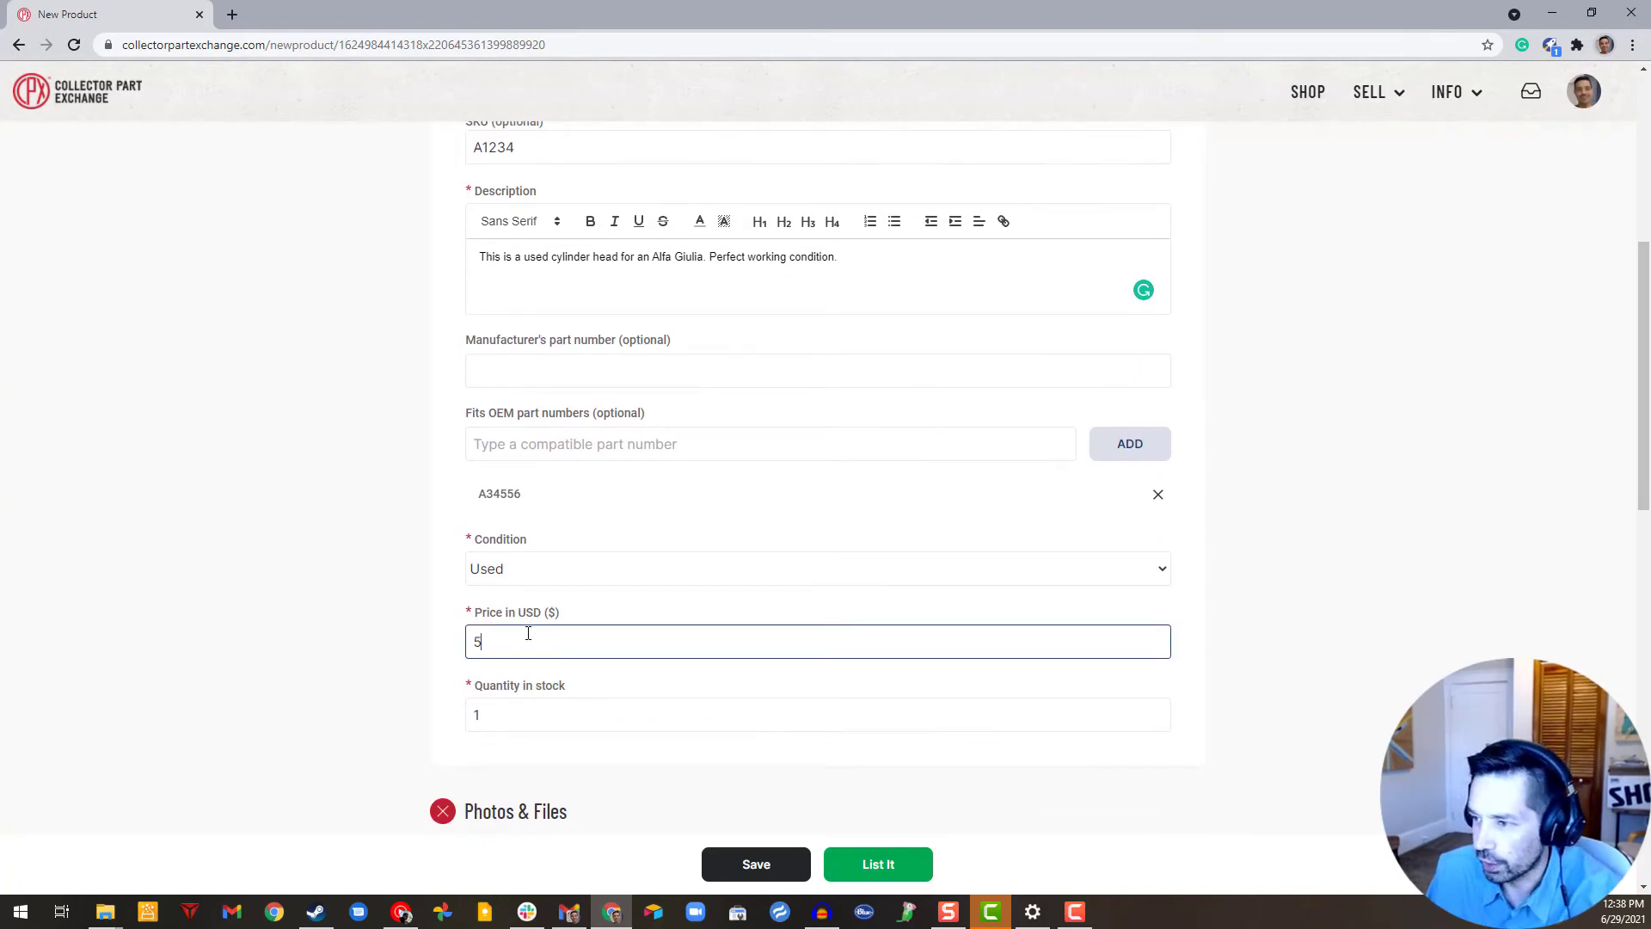
pyautogui.write('000000')
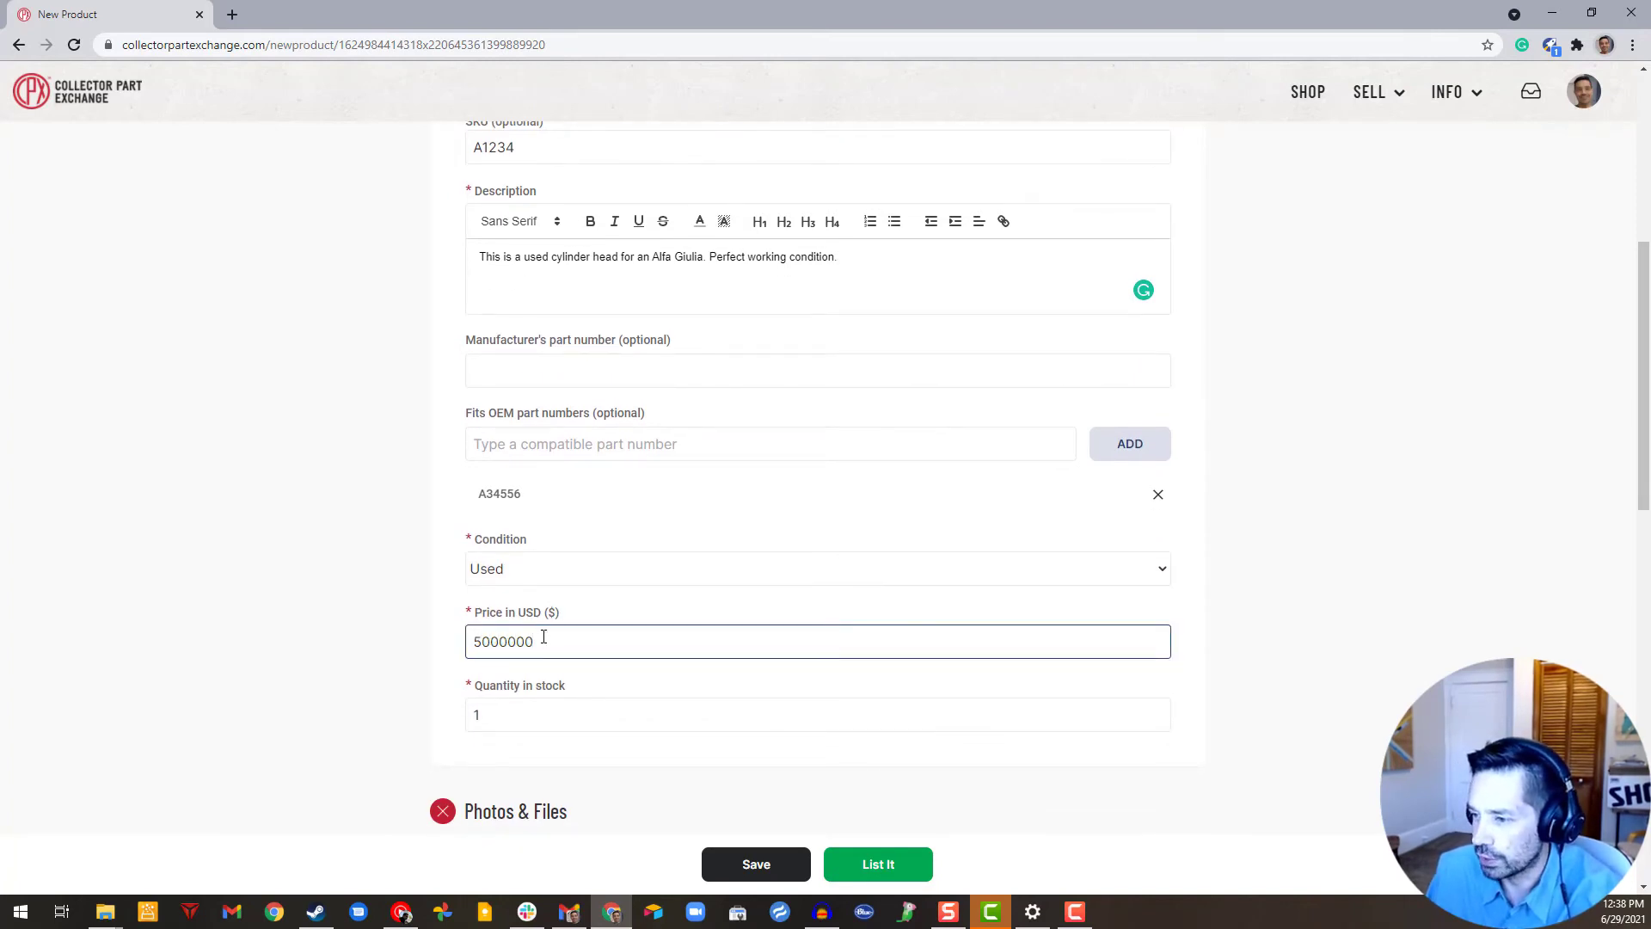
pyautogui.moveTo(544, 637); pyautogui.dragTo(510, 654)
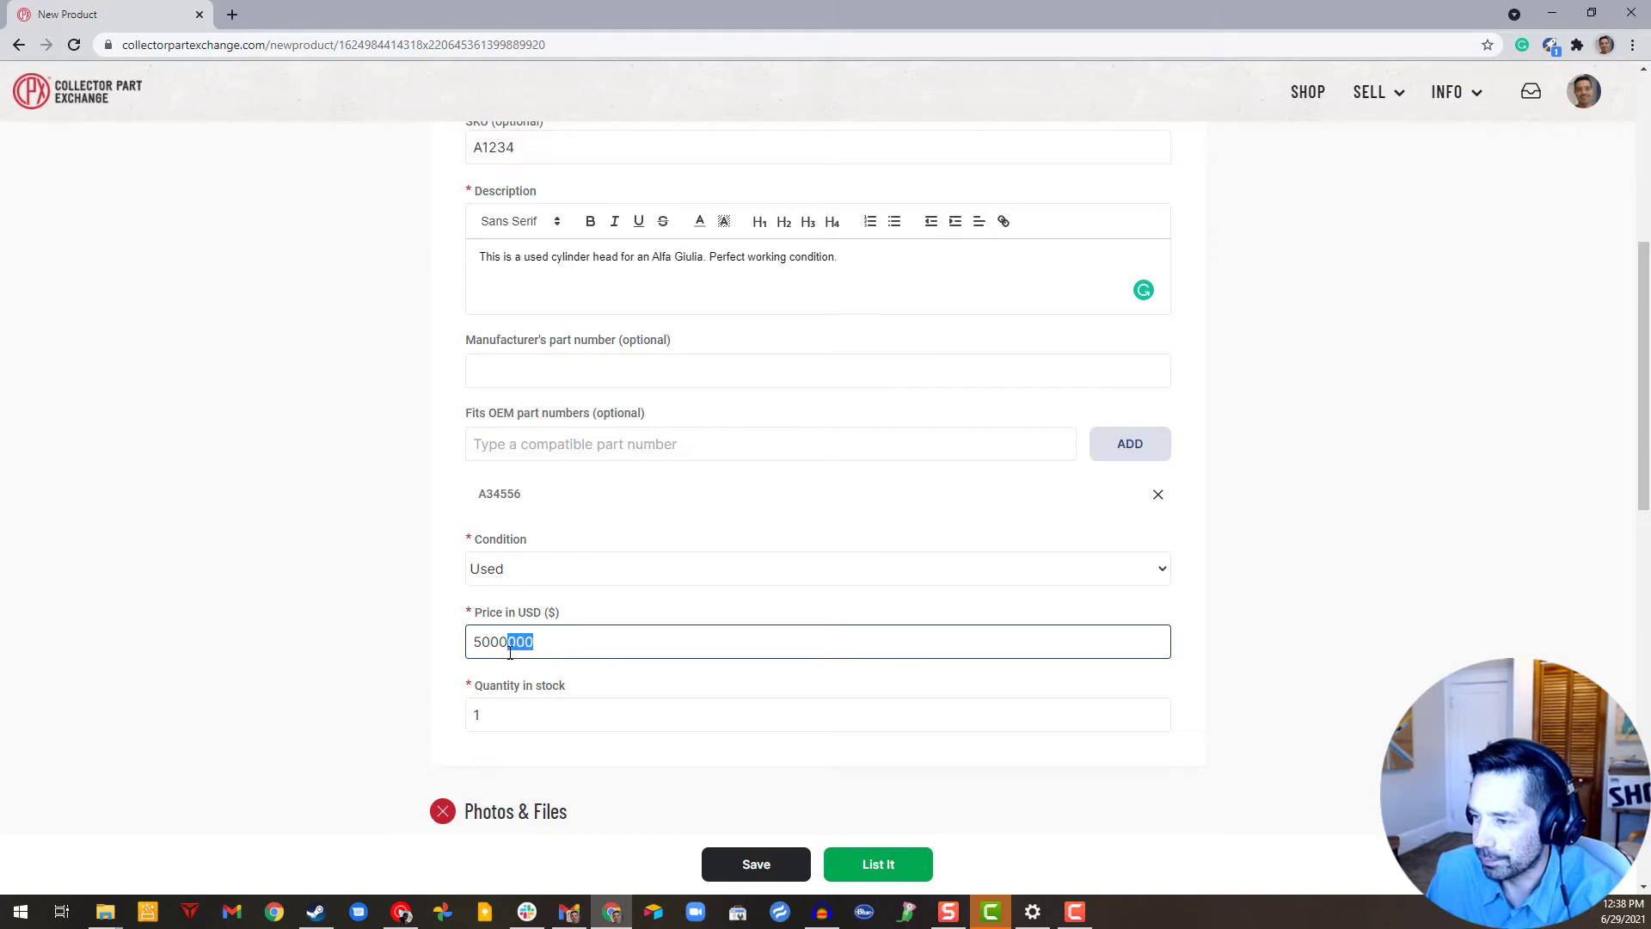
pyautogui.click(506, 721)
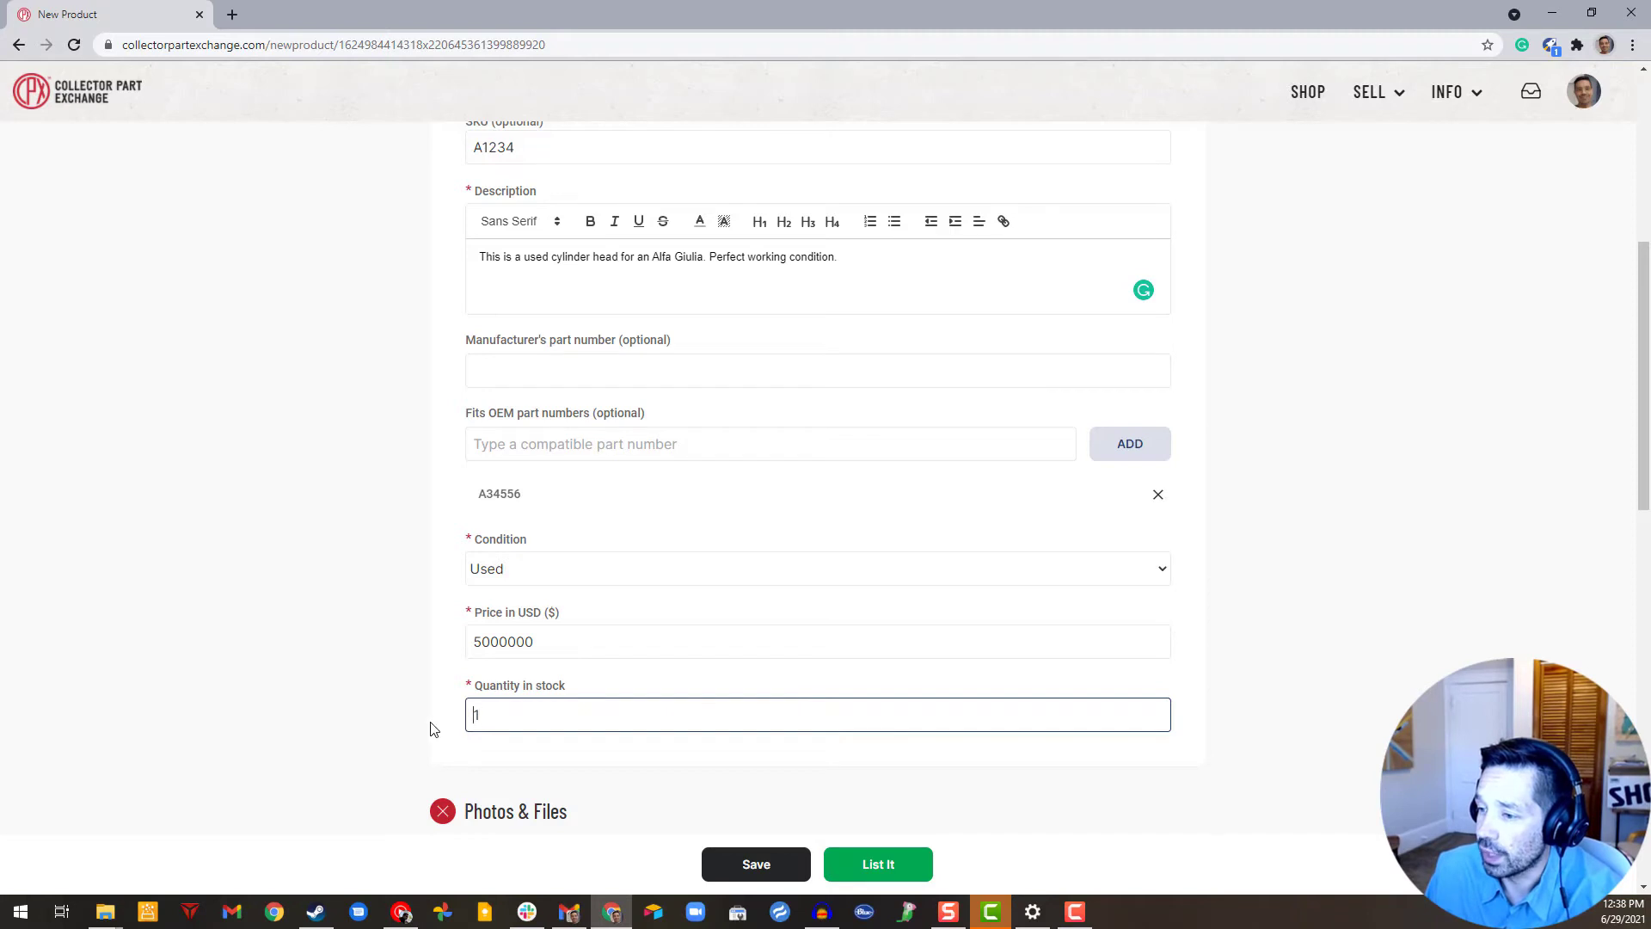
# - Clear the required title and restore it to check how the General section's completion marker responds
pyautogui.scroll(6, 431, 724)
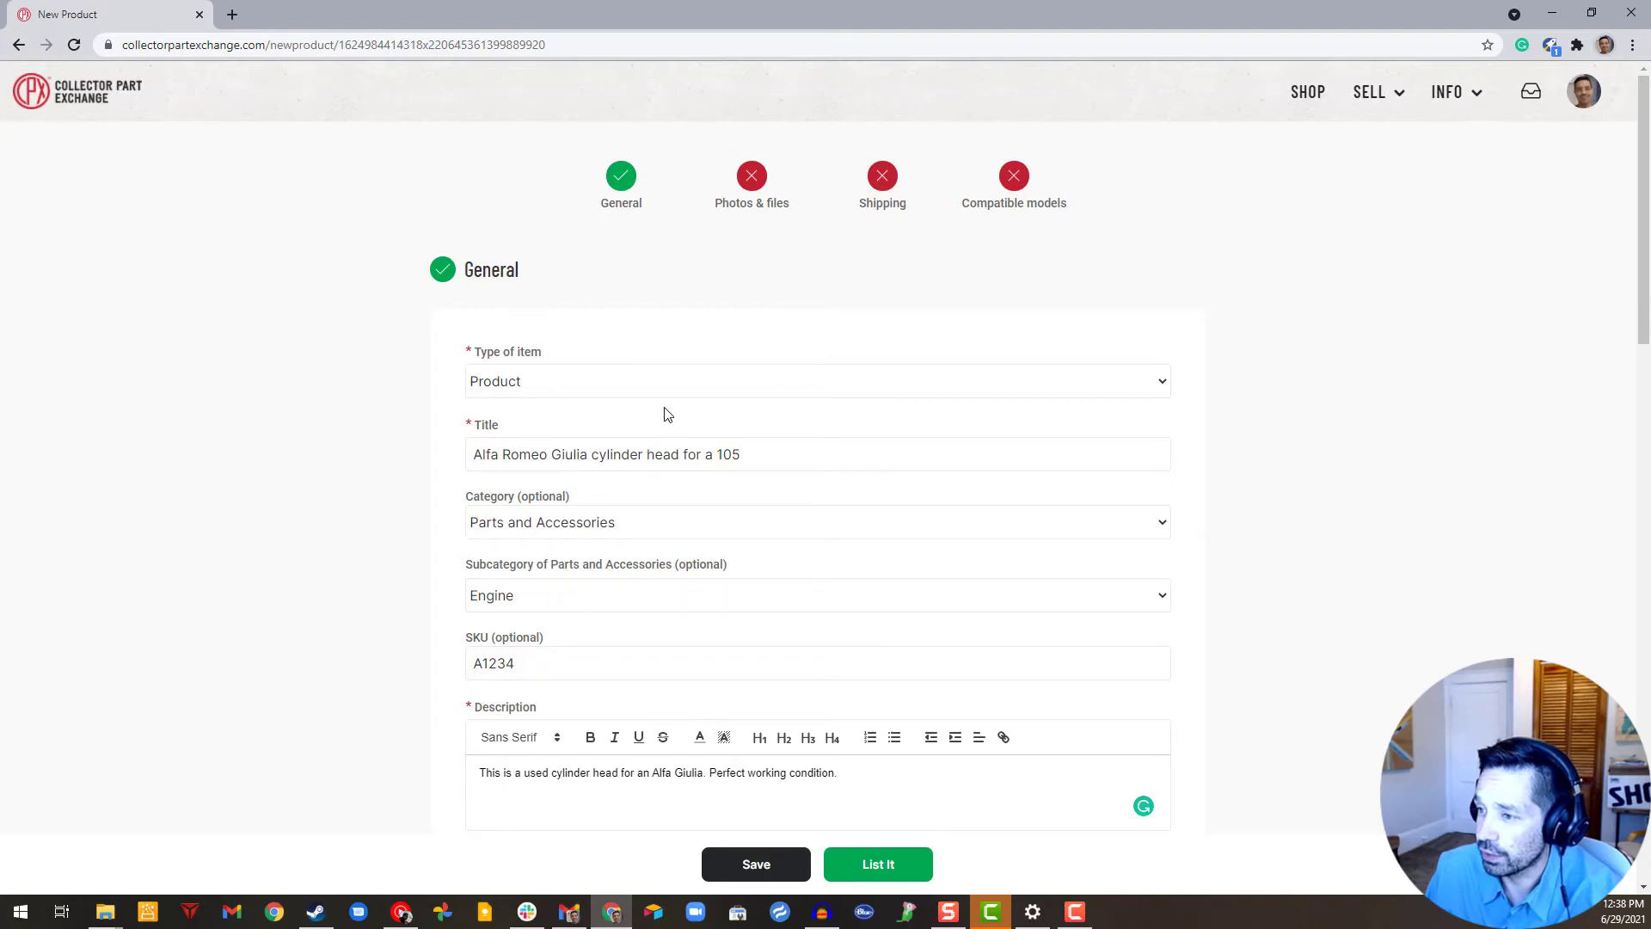
pyautogui.moveTo(739, 454); pyautogui.dragTo(397, 458)
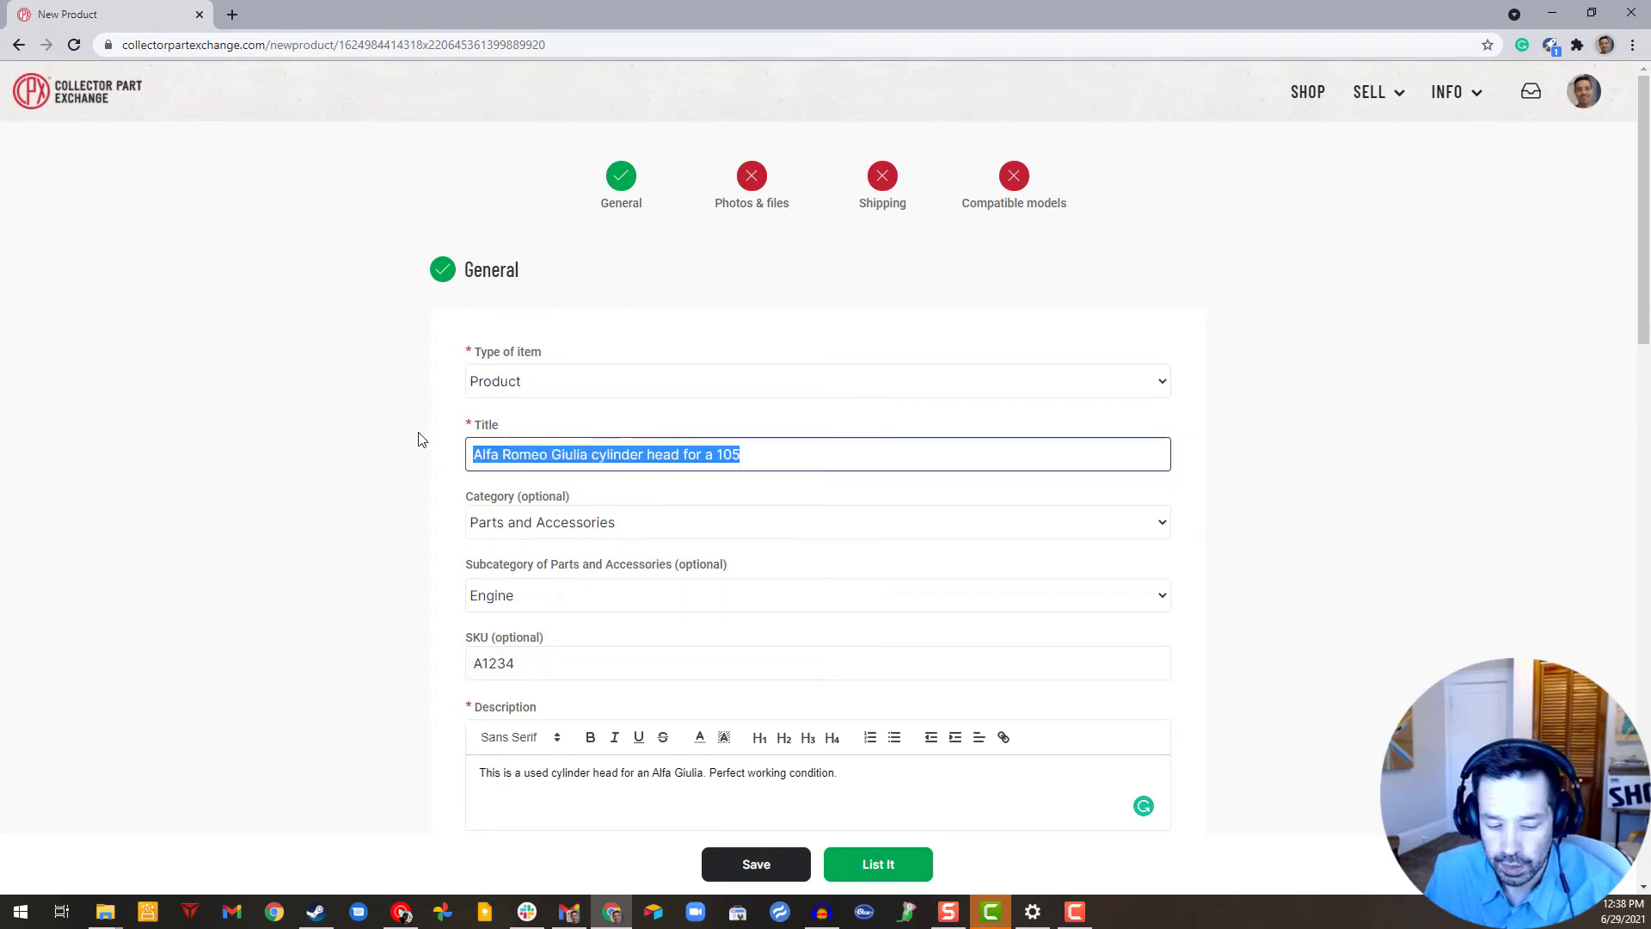
pyautogui.press('BackSpace')
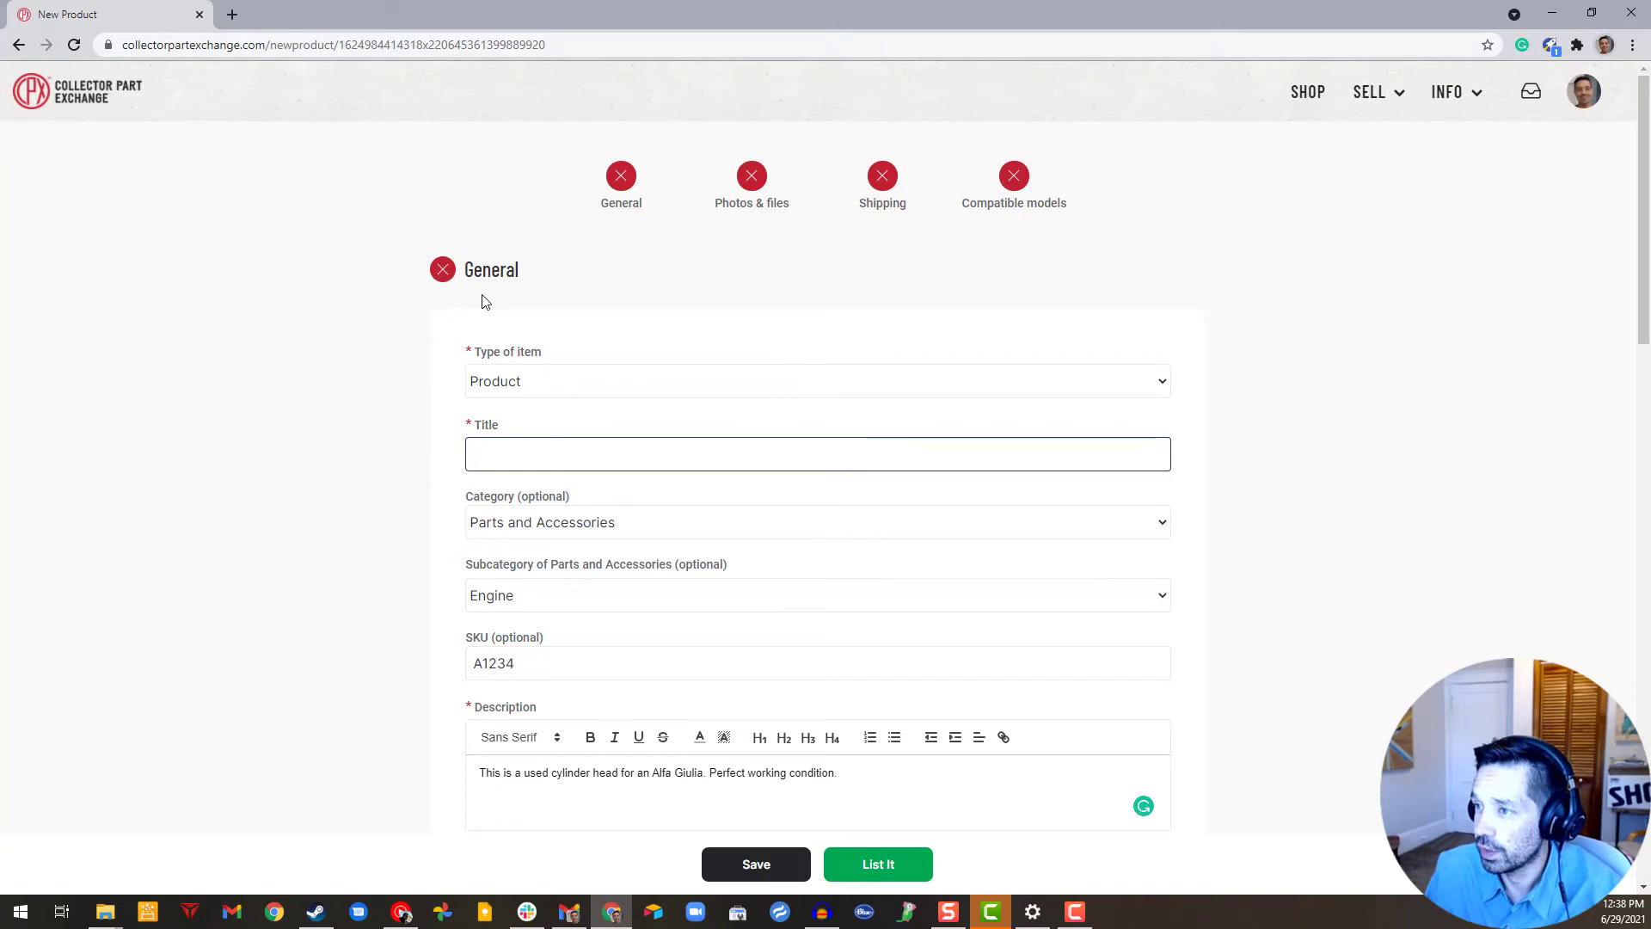
pyautogui.hotkey('ctrl', 'z')
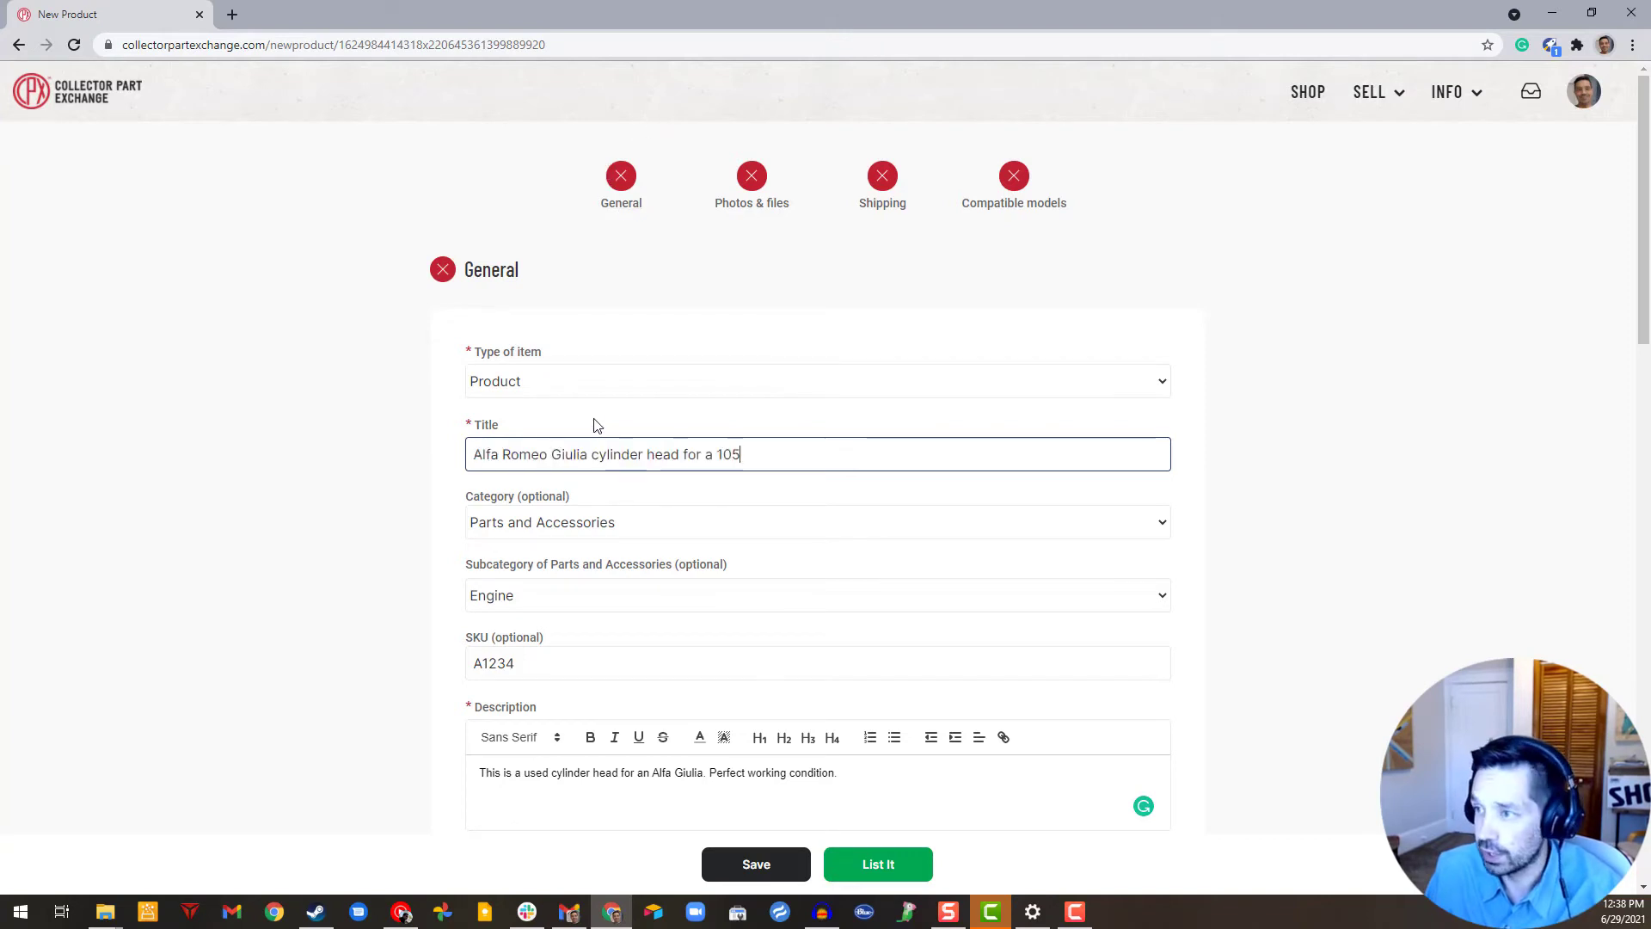
pyautogui.click(702, 516)
pyautogui.click(704, 514)
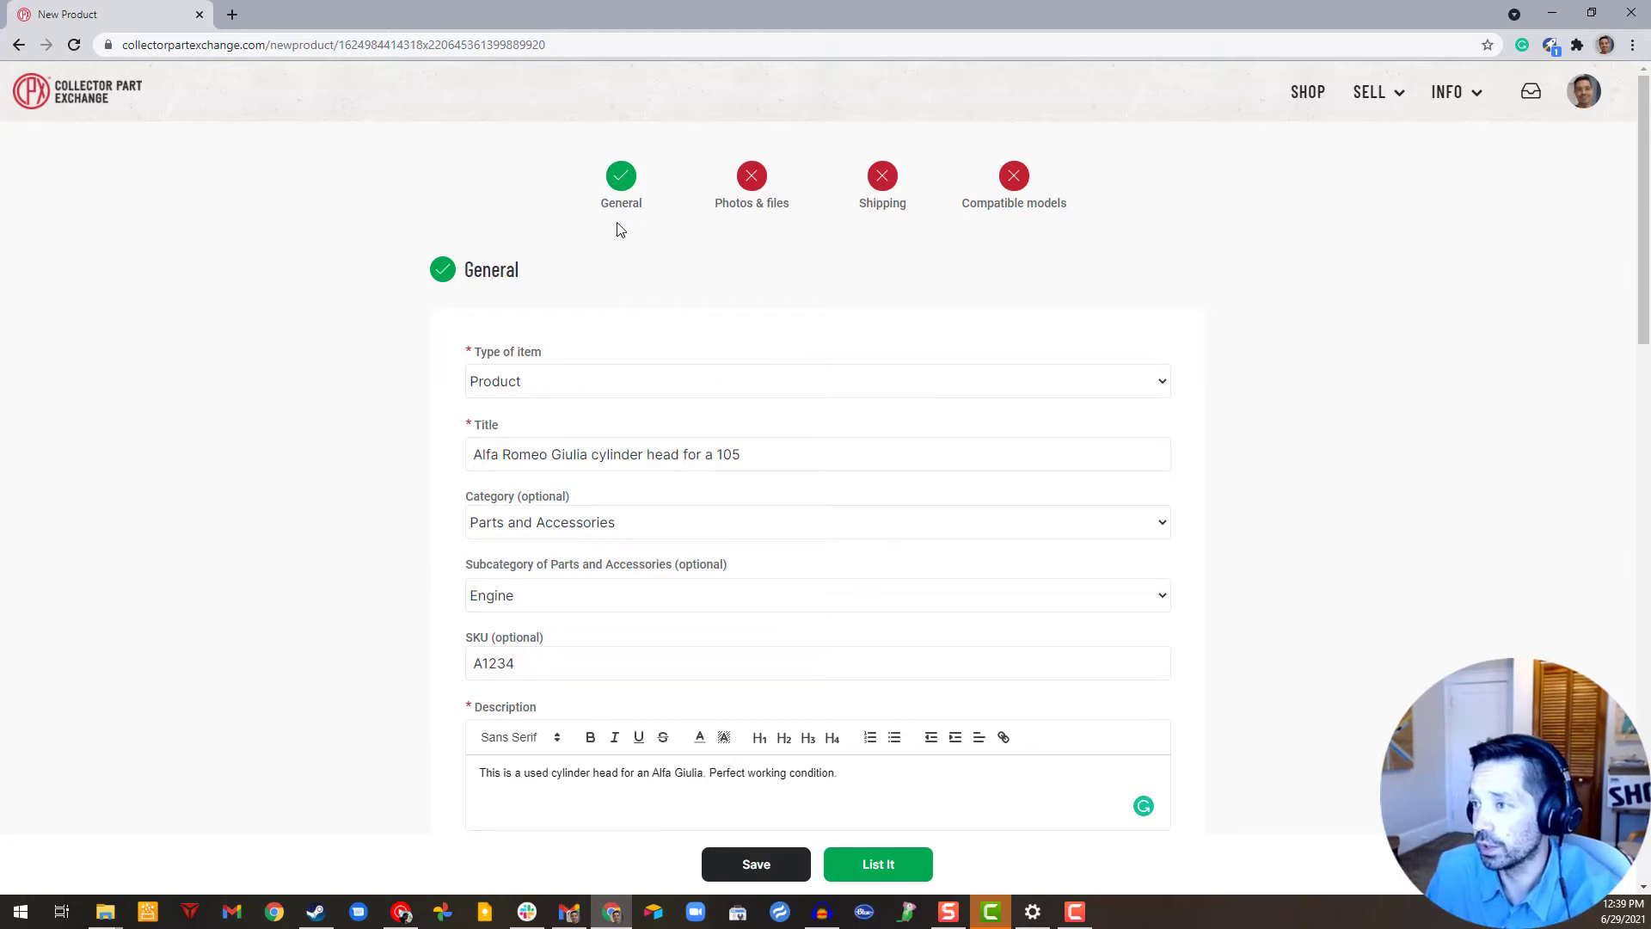
# - Upload all seven Alfa Romeo Giulia Cylinder Head pictures from the Media\Pictures folder as the listing's images
pyautogui.scroll(-1, 619, 232)
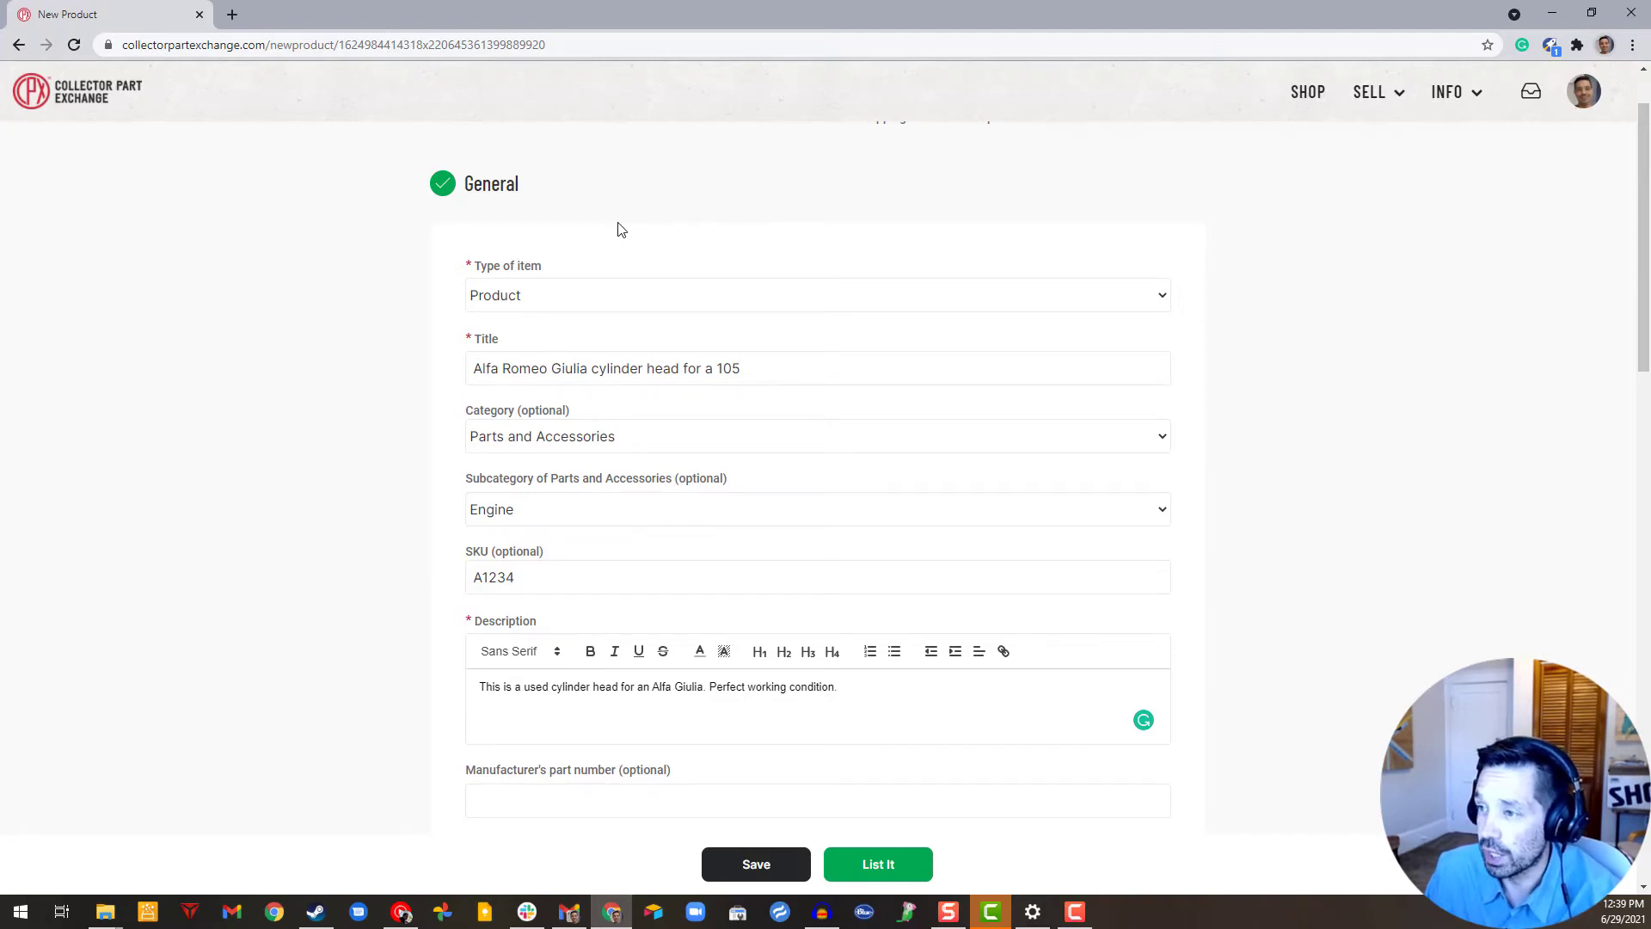
pyautogui.scroll(1, 602, 244)
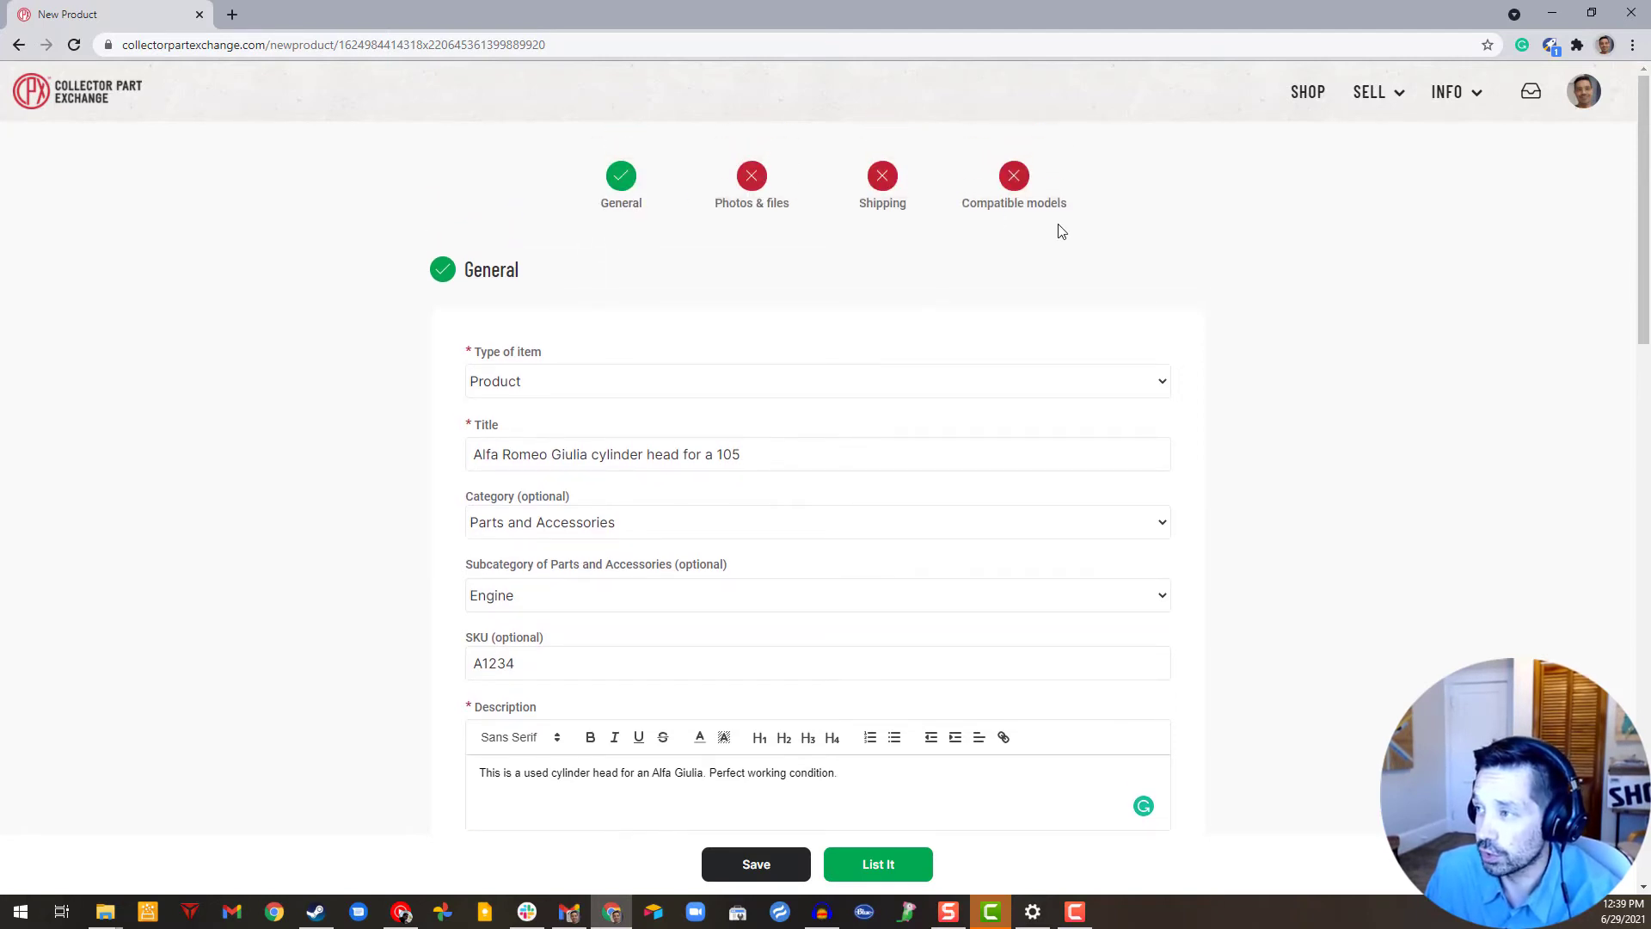
pyautogui.scroll(-8, 1017, 301)
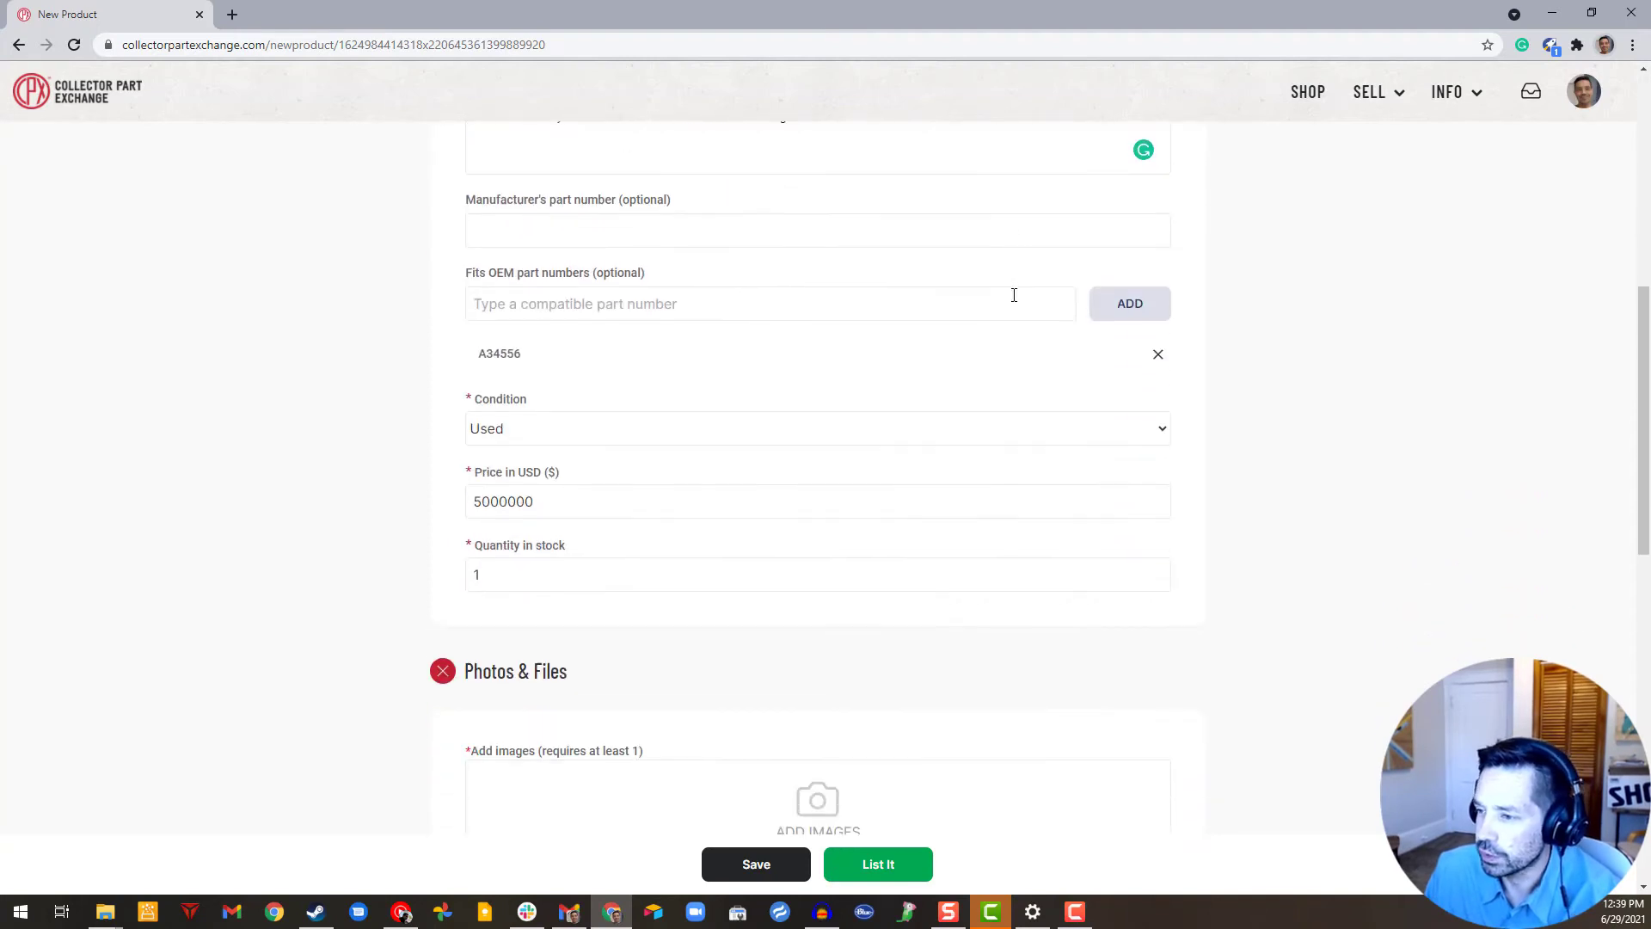
pyautogui.scroll(-5, 1010, 301)
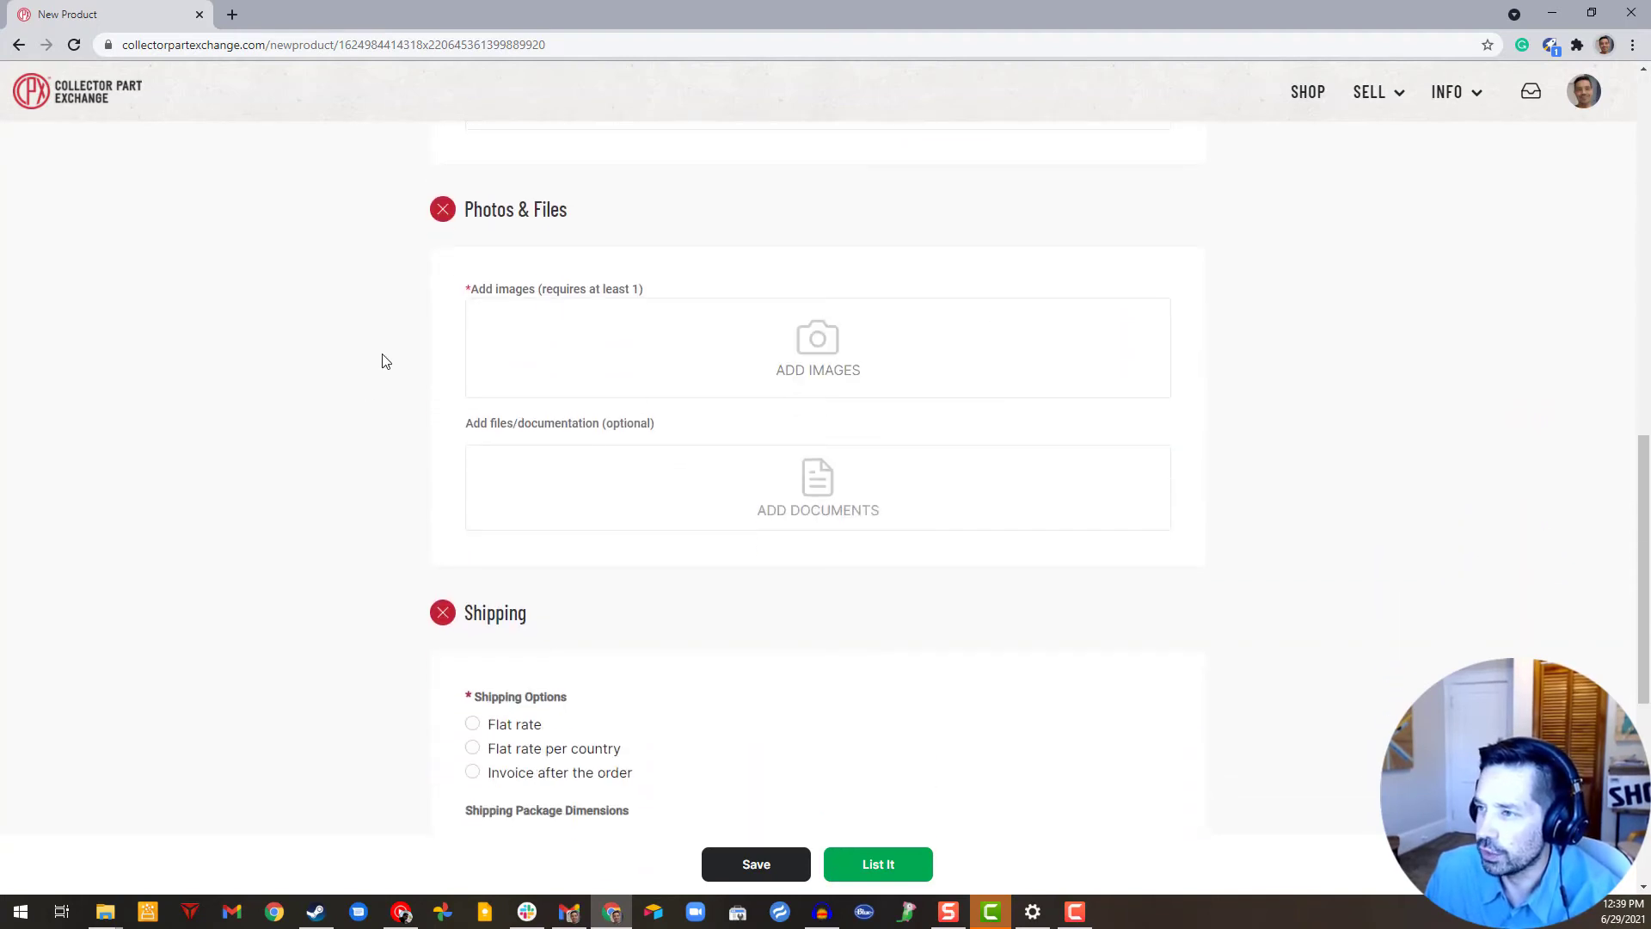
pyautogui.click(831, 360)
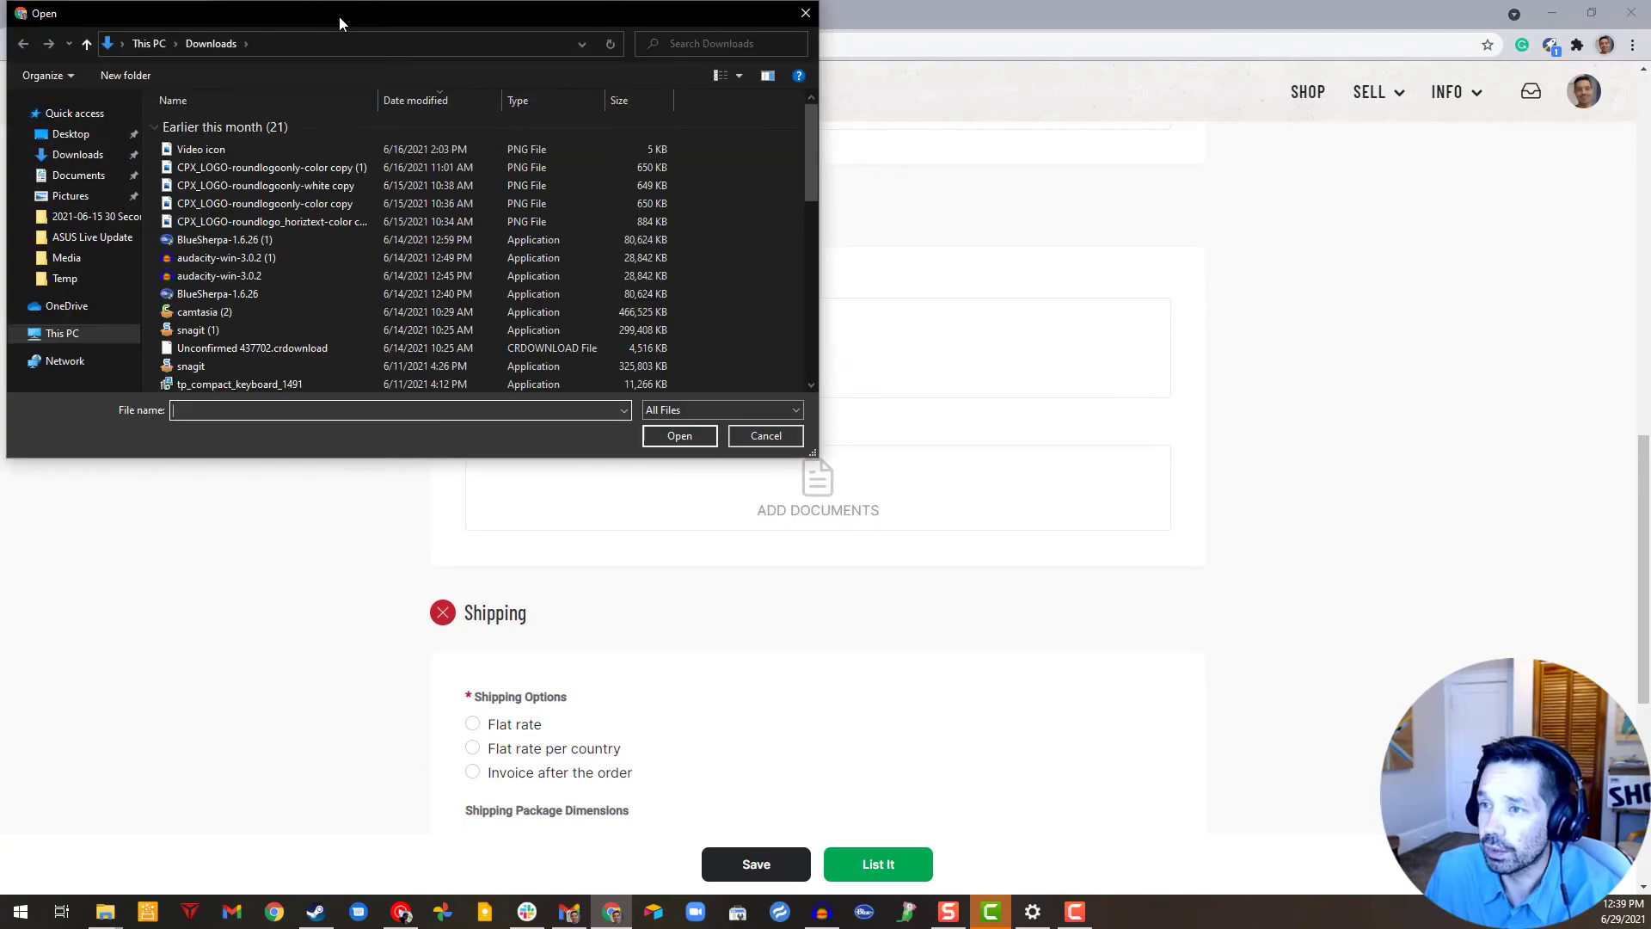
pyautogui.moveTo(338, 15); pyautogui.dragTo(0, 95)
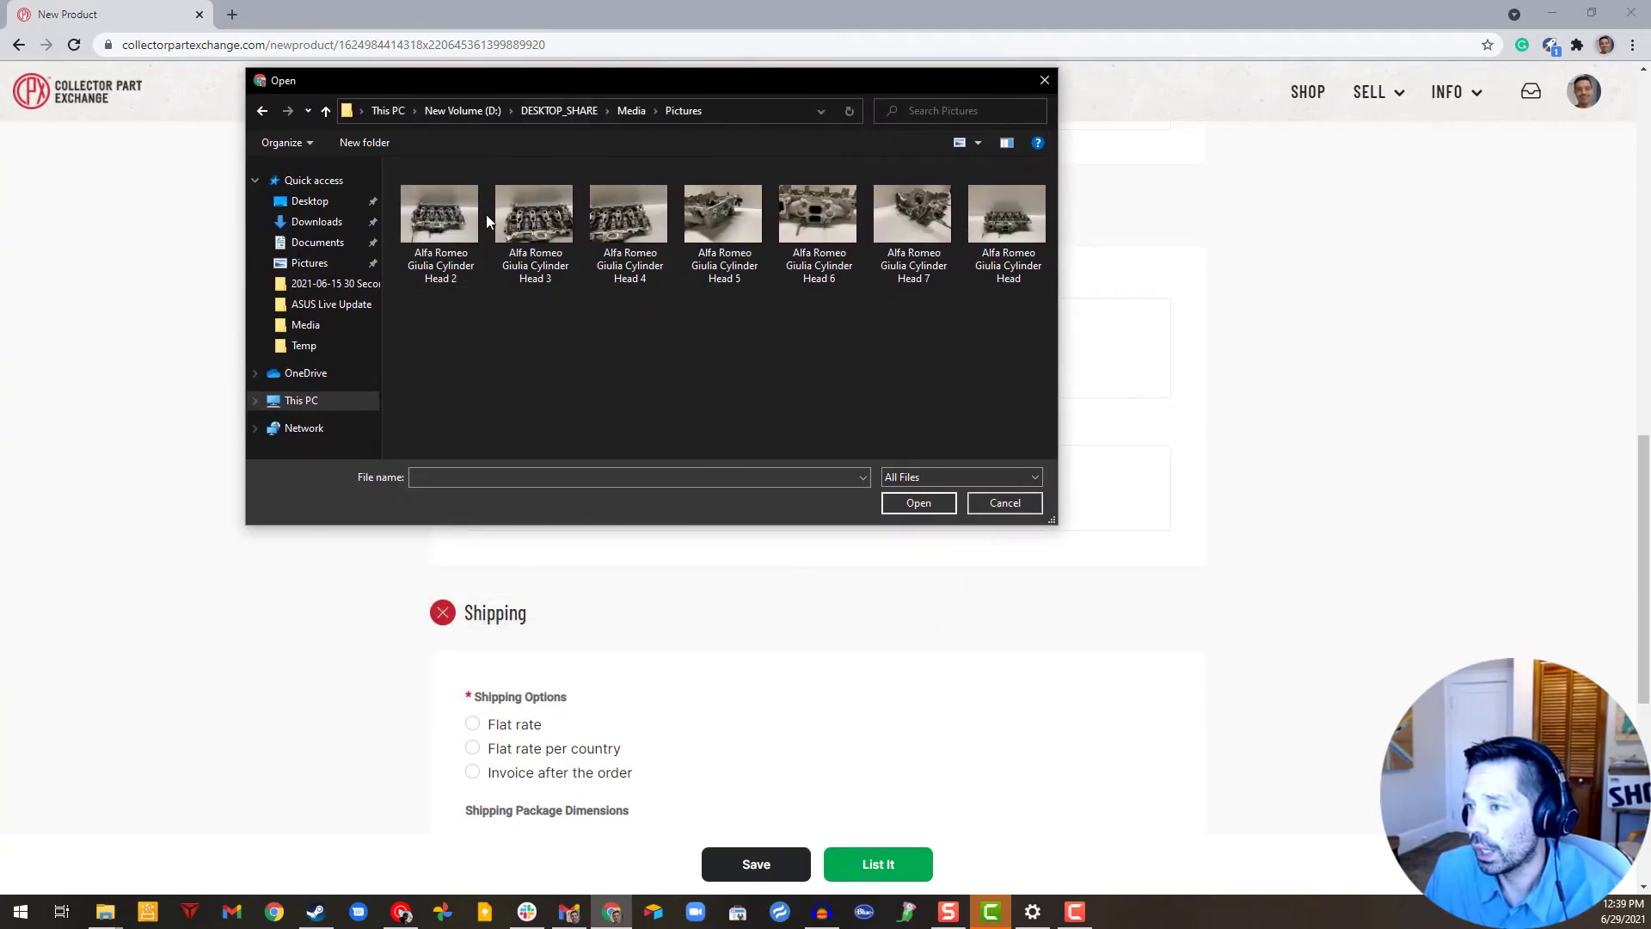
pyautogui.click(456, 219)
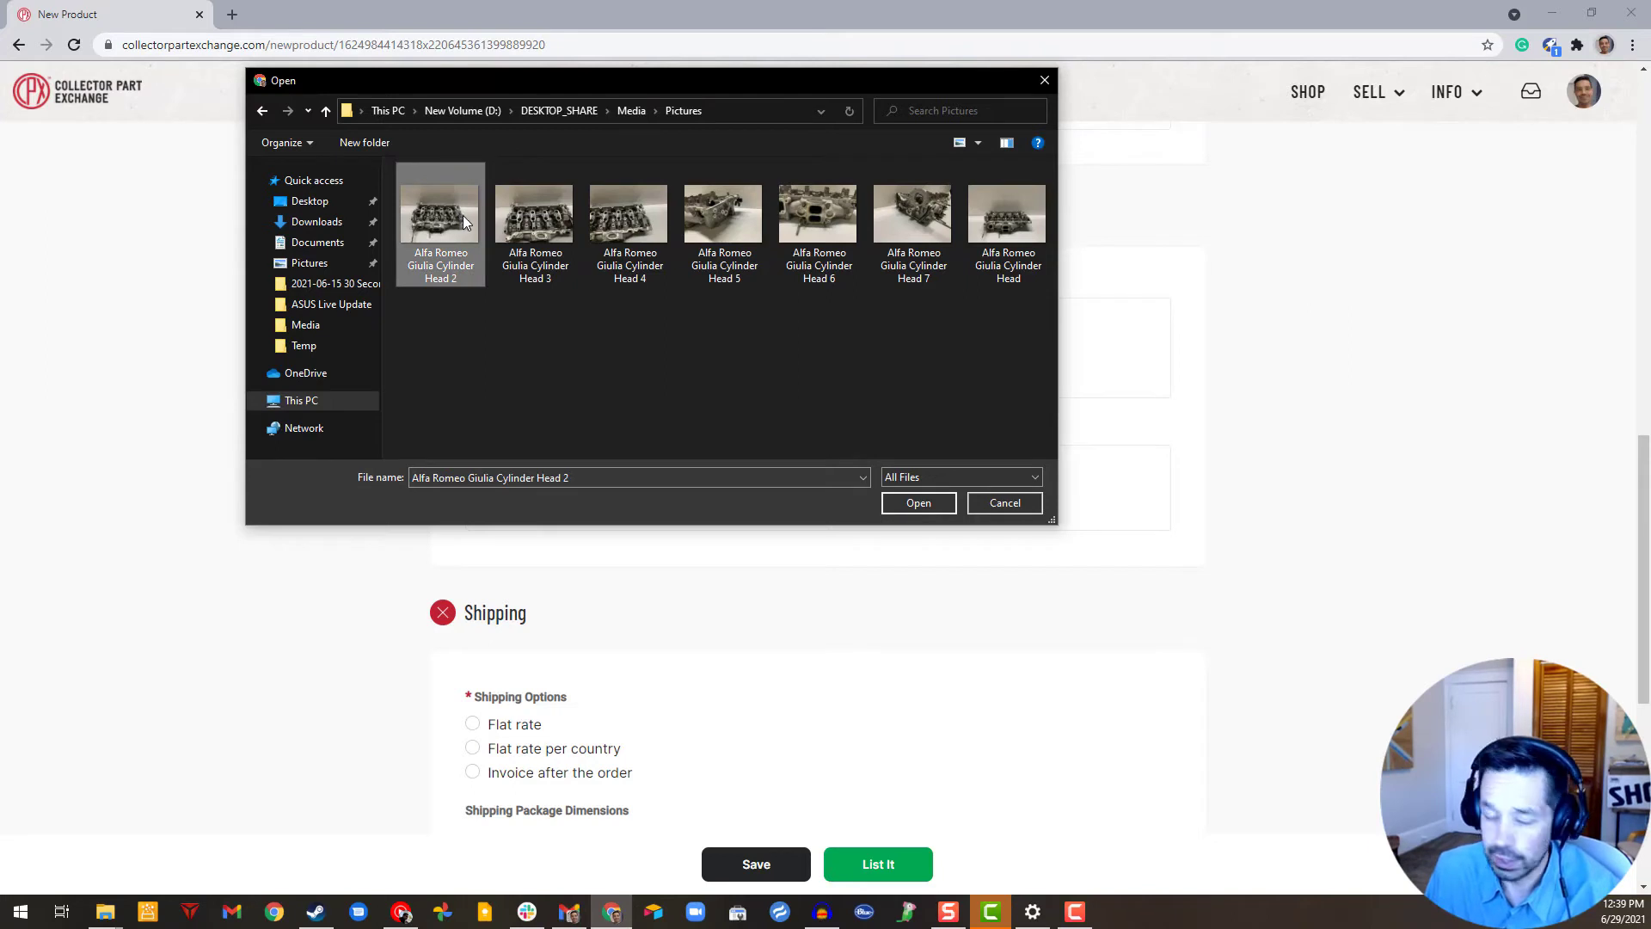
pyautogui.keyDown('shift'); pyautogui.click(987, 223); pyautogui.keyUp('shift')
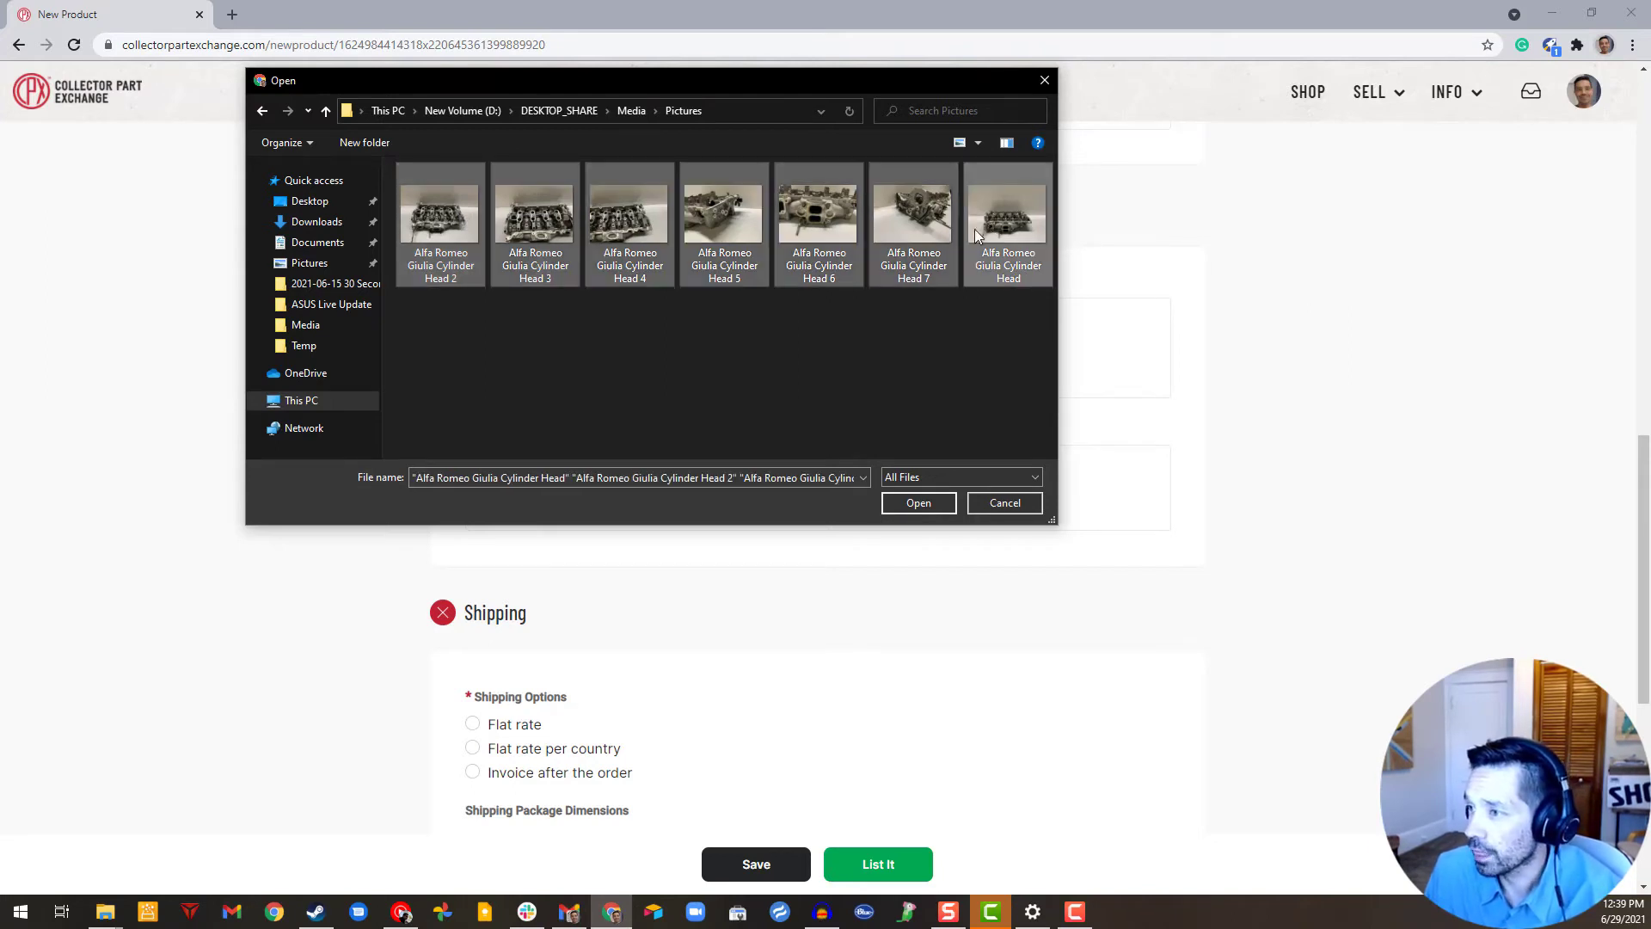
pyautogui.click(916, 505)
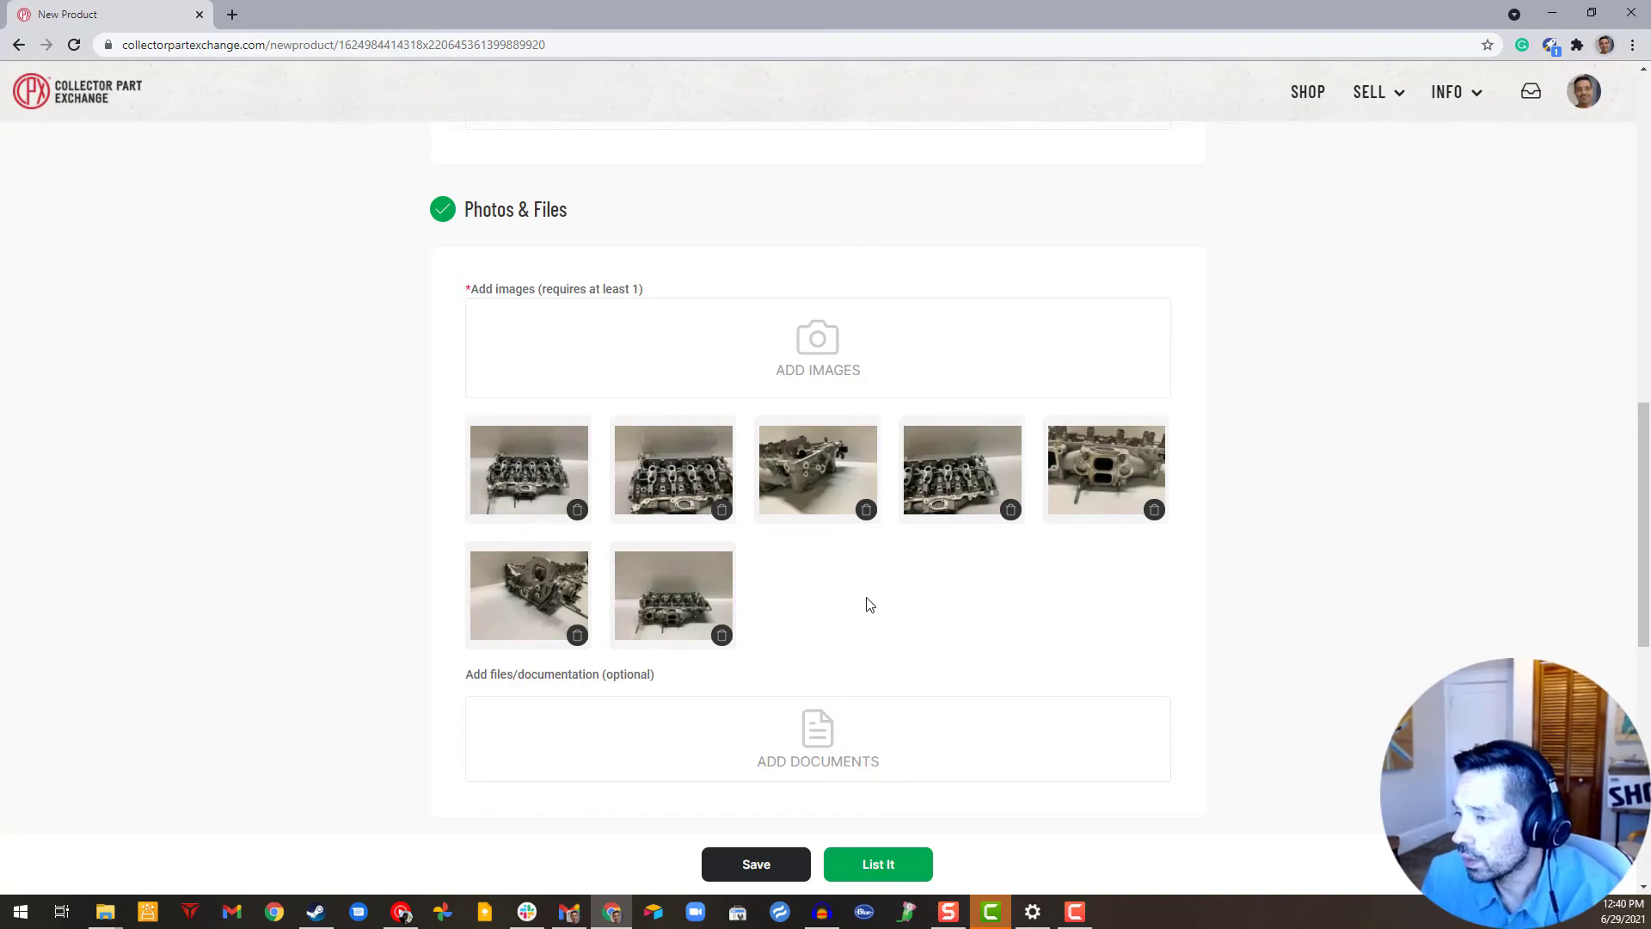
# - Try the Flat rate shipping option with a rate of 50 USD, and clear the amount again
pyautogui.scroll(-1, 863, 602)
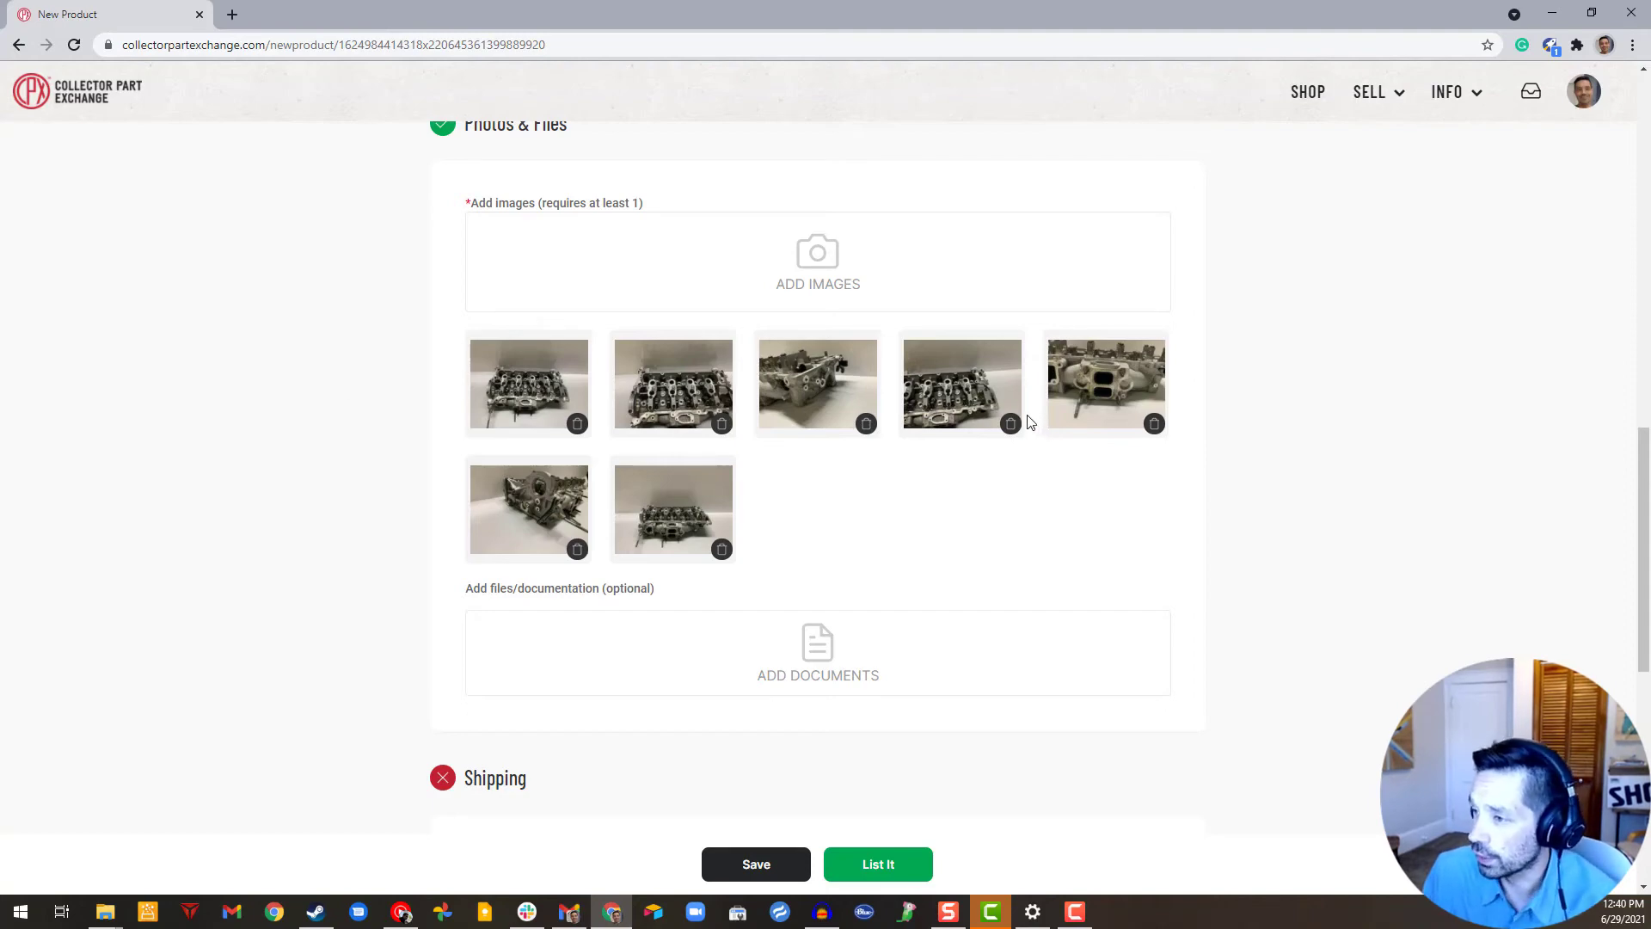
pyautogui.scroll(-4, 1008, 427)
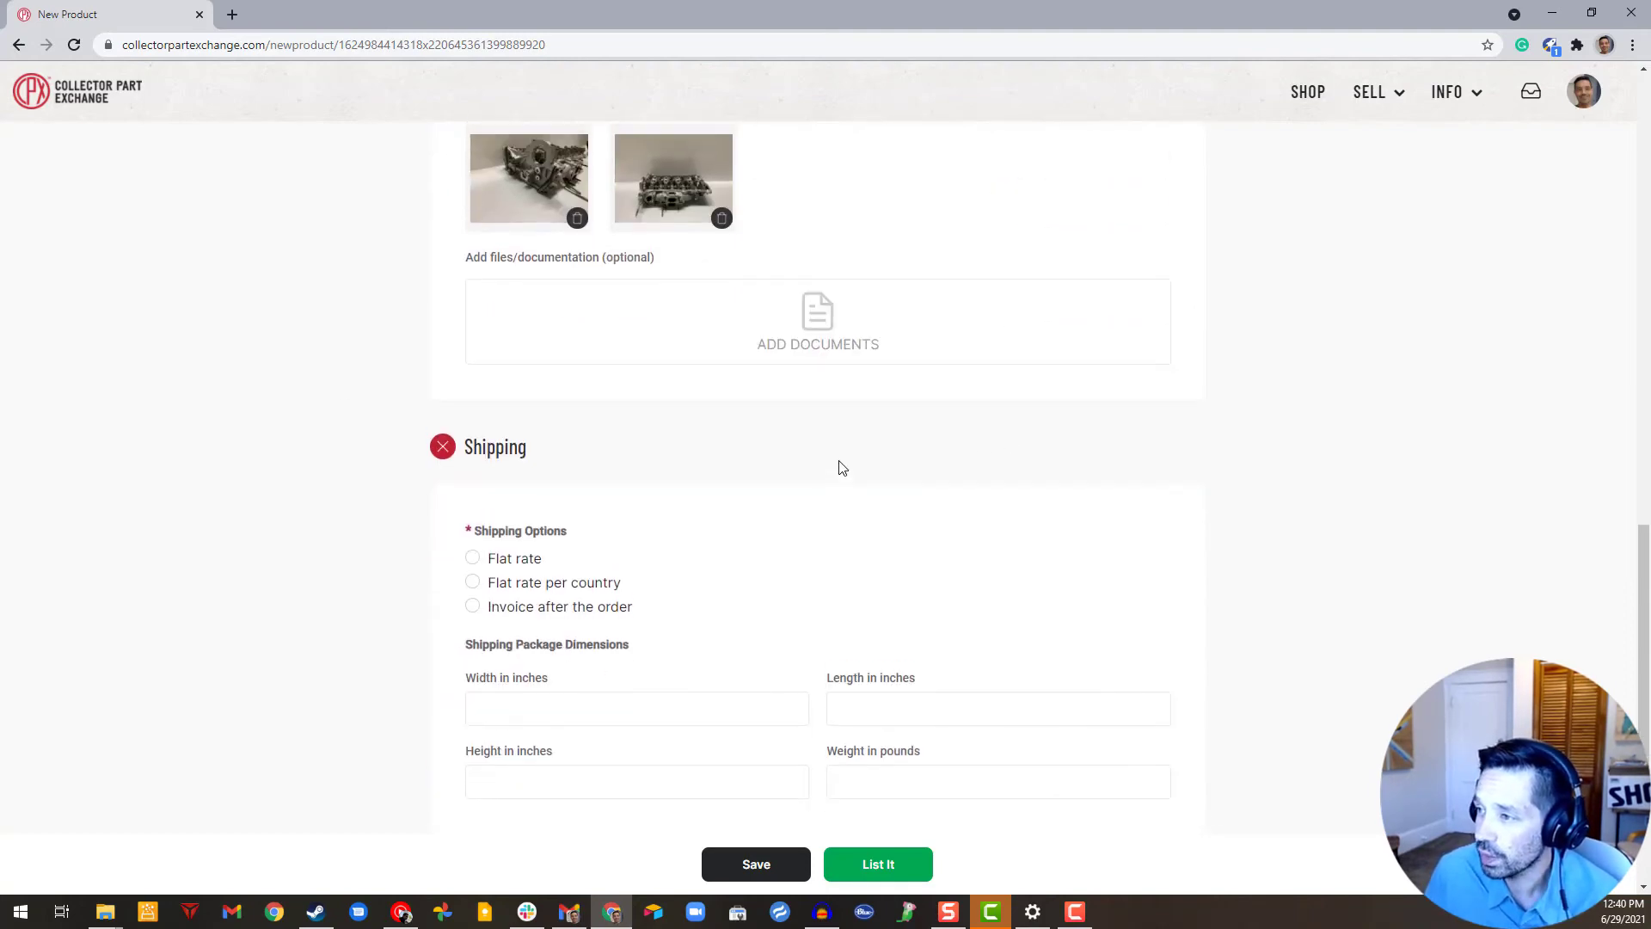
pyautogui.scroll(5, 842, 468)
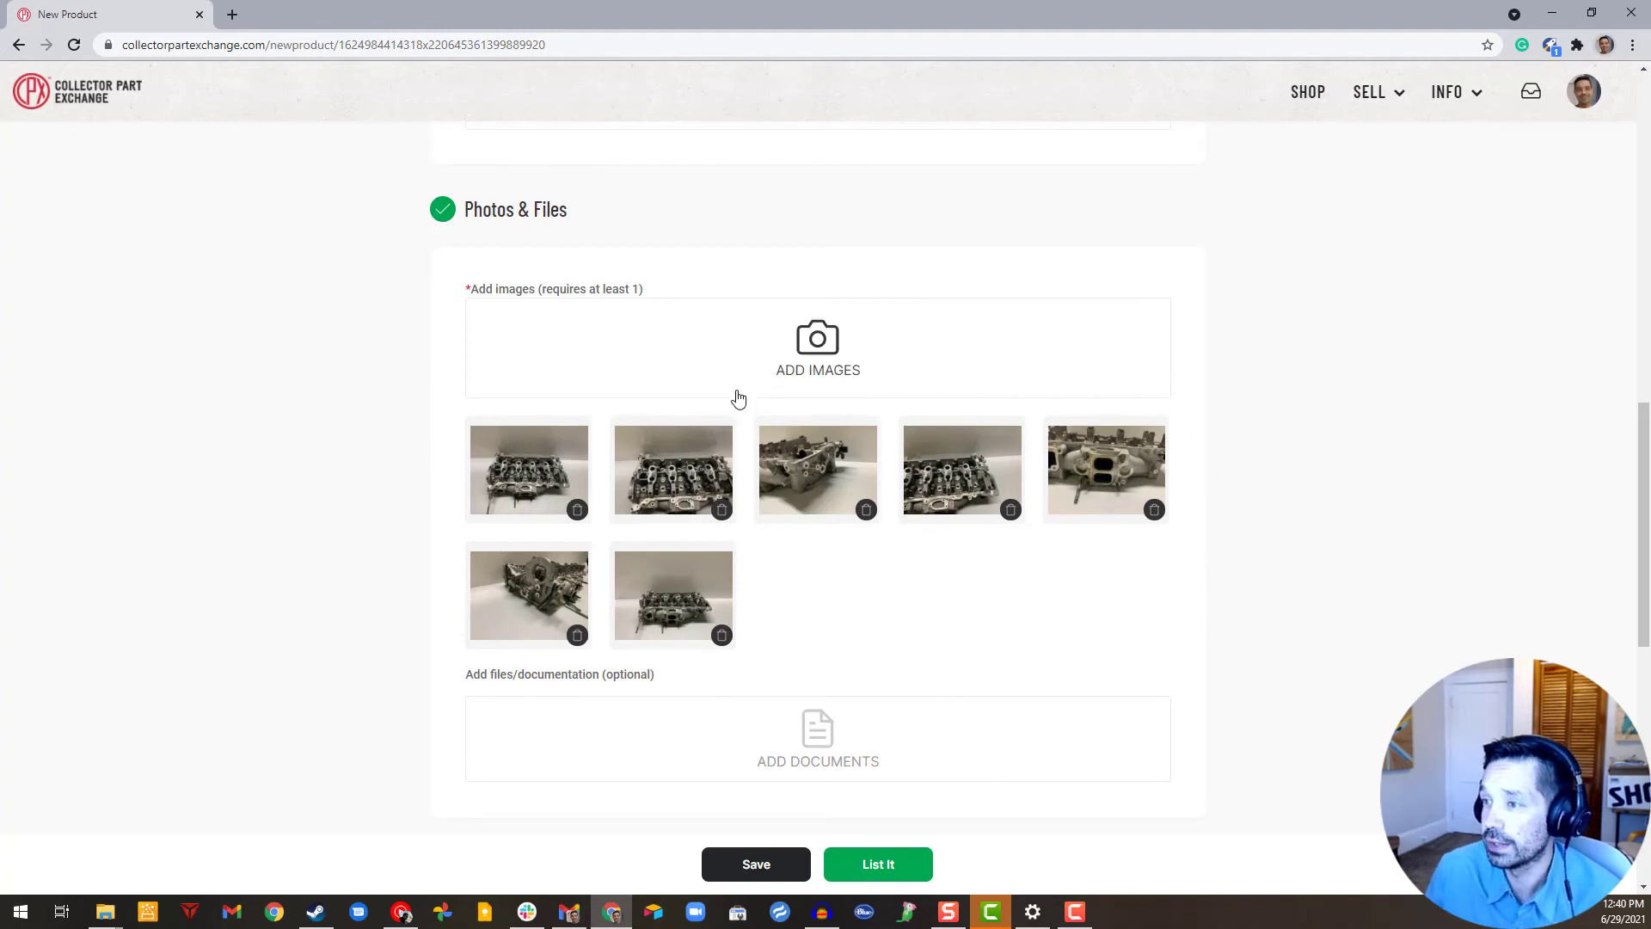
pyautogui.scroll(-2, 746, 502)
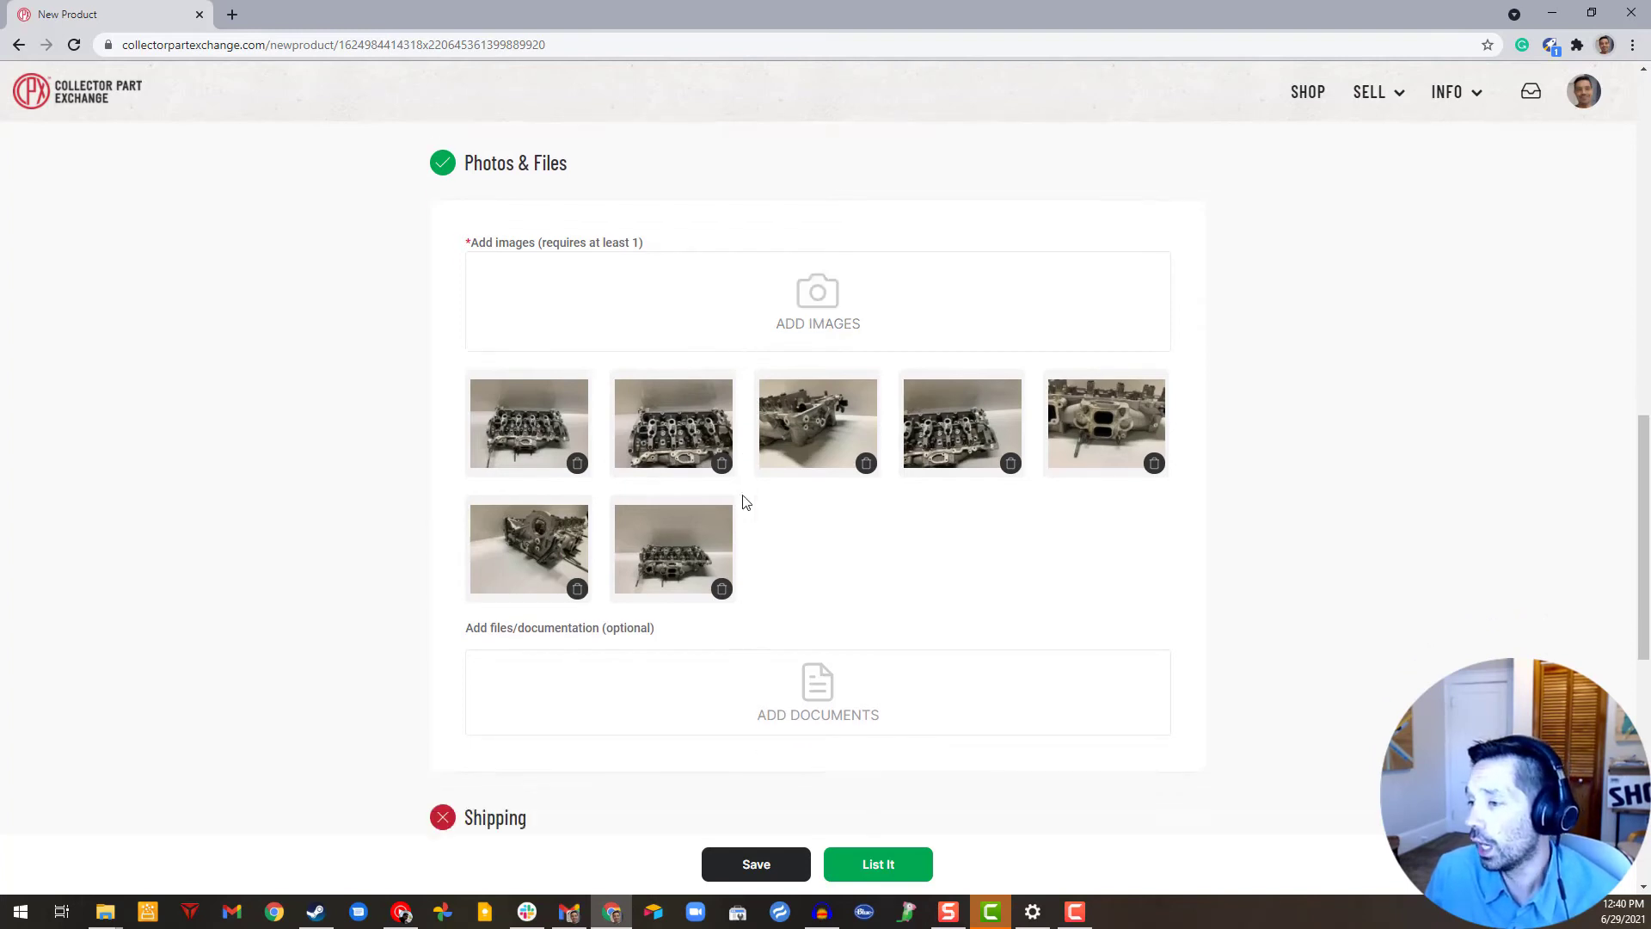
pyautogui.scroll(-4, 744, 501)
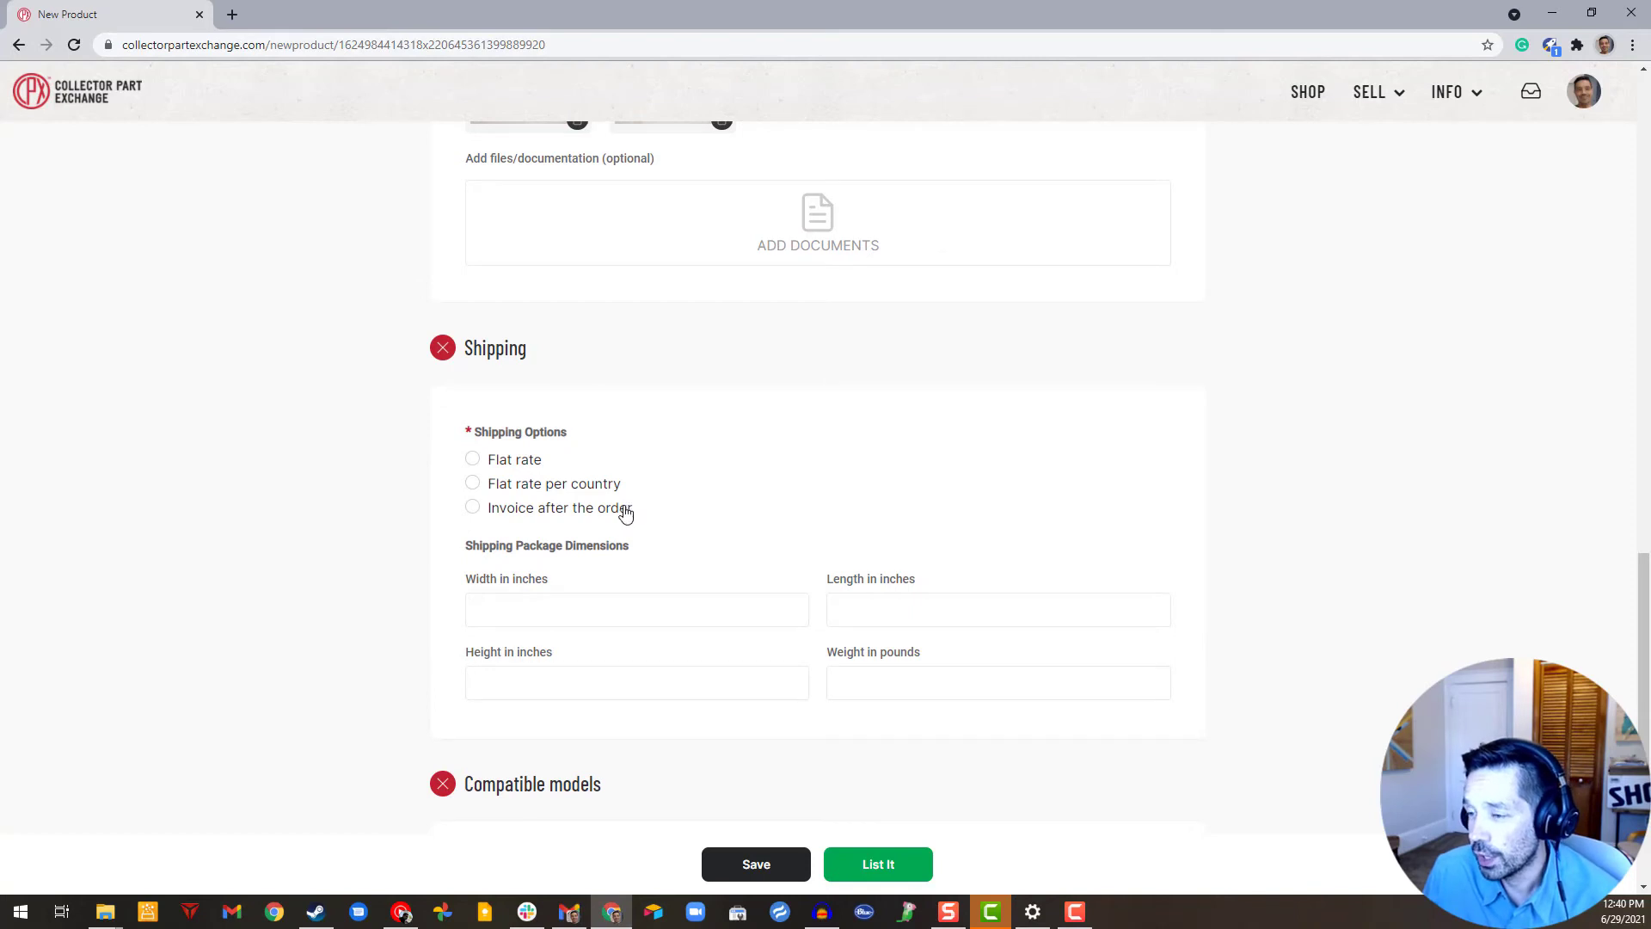
pyautogui.click(472, 459)
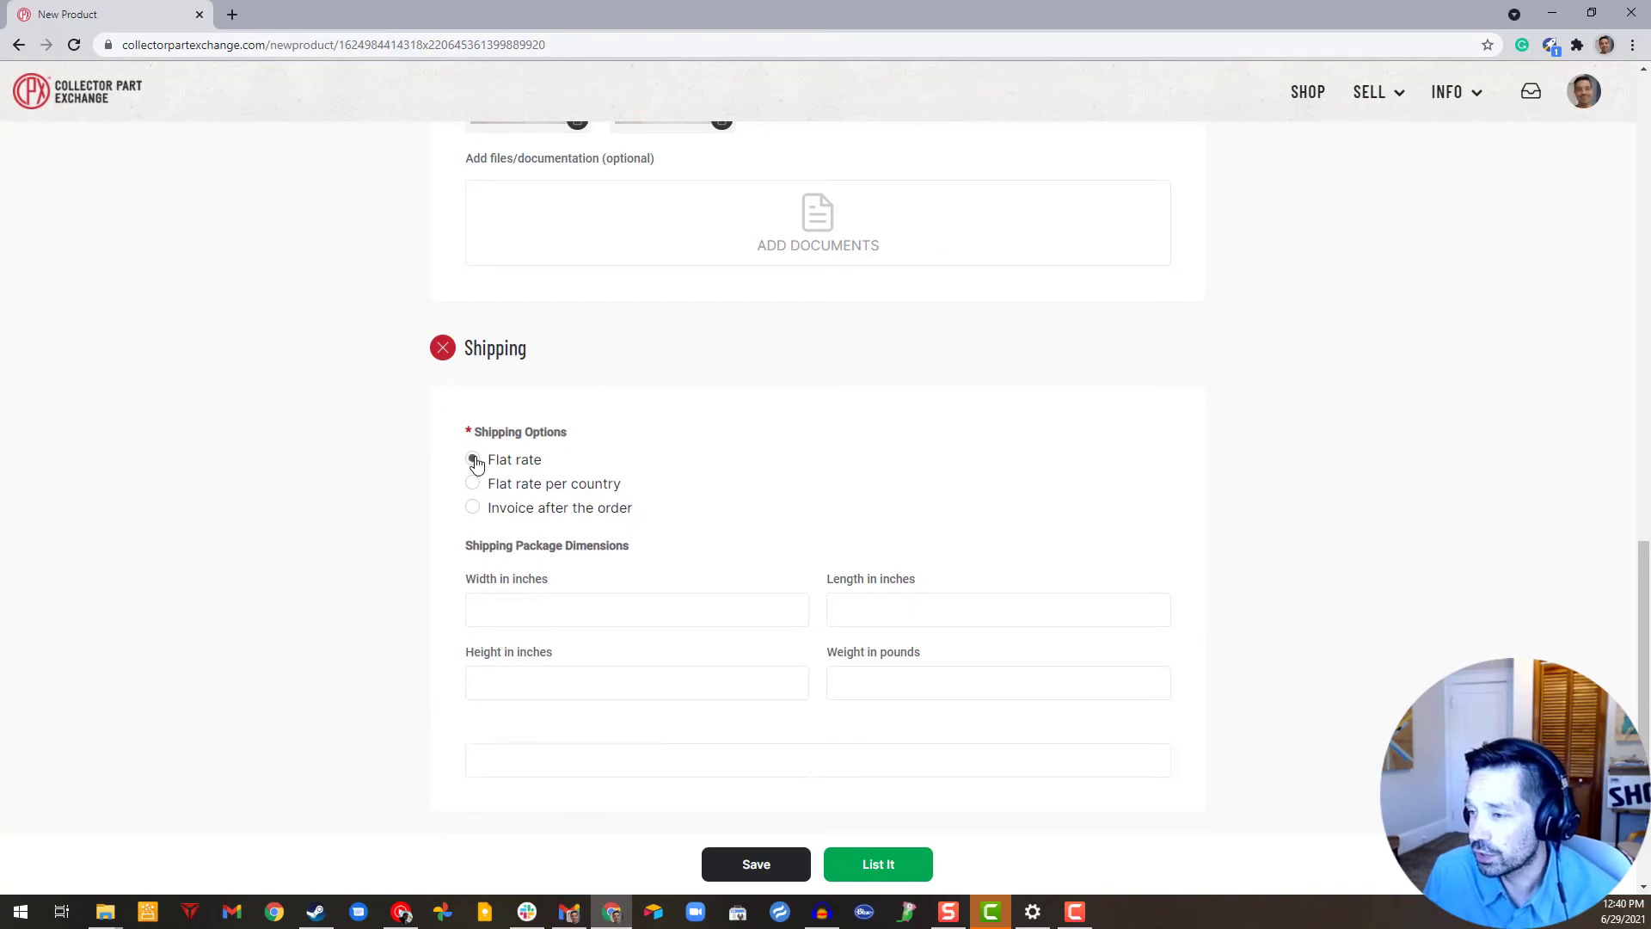
pyautogui.click(592, 763)
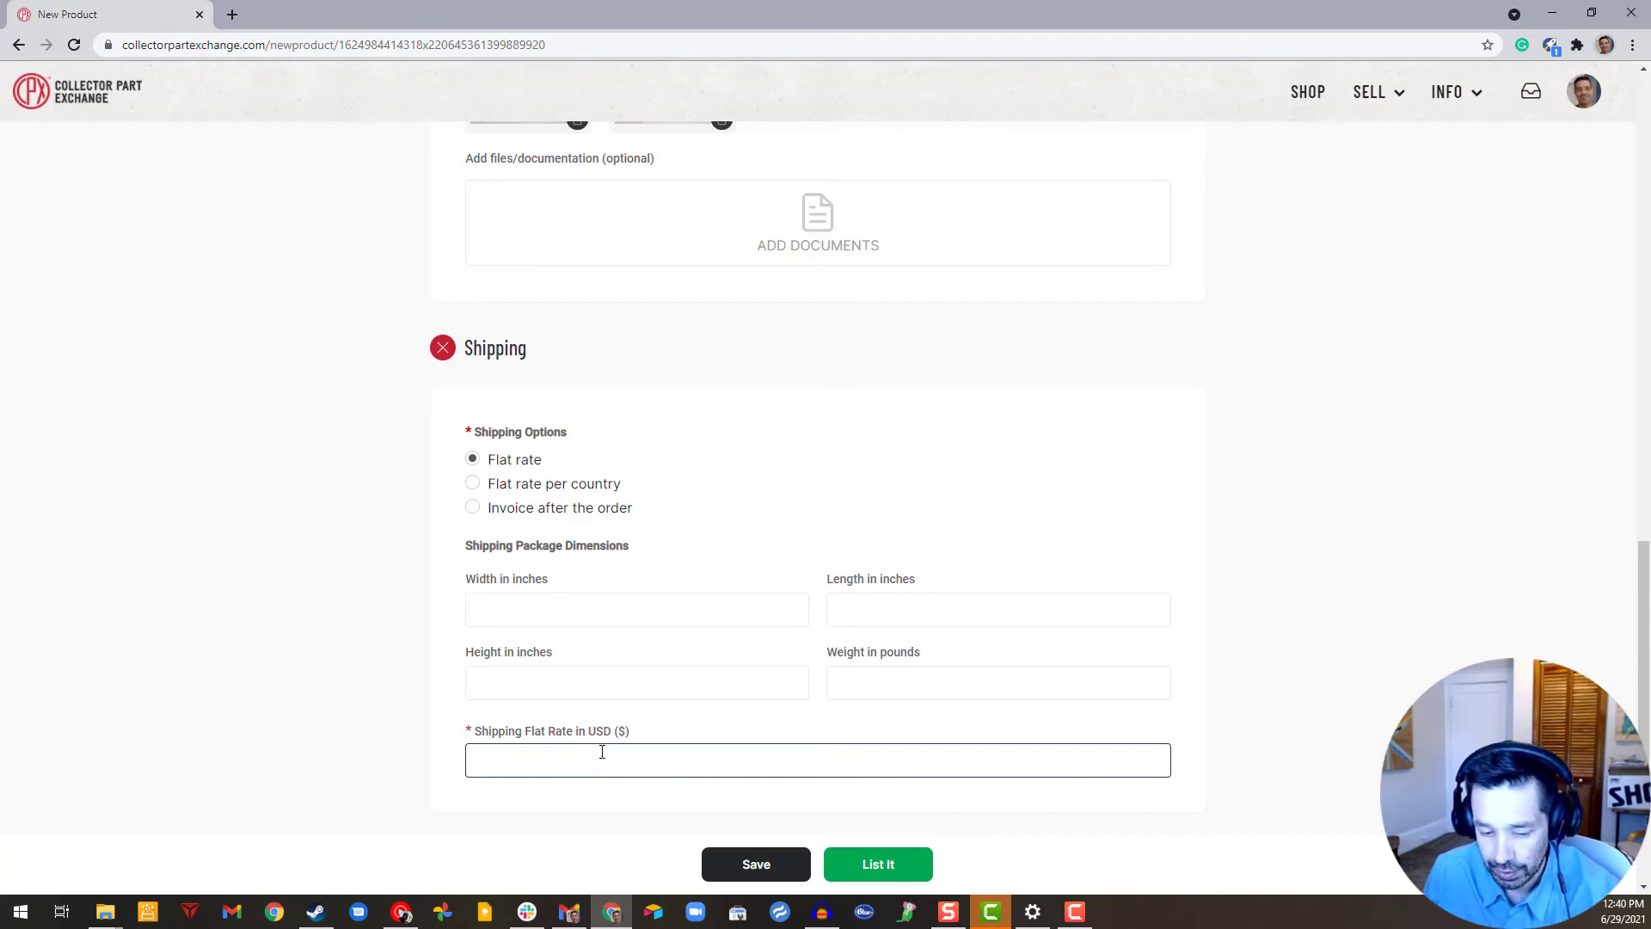
pyautogui.write('50')
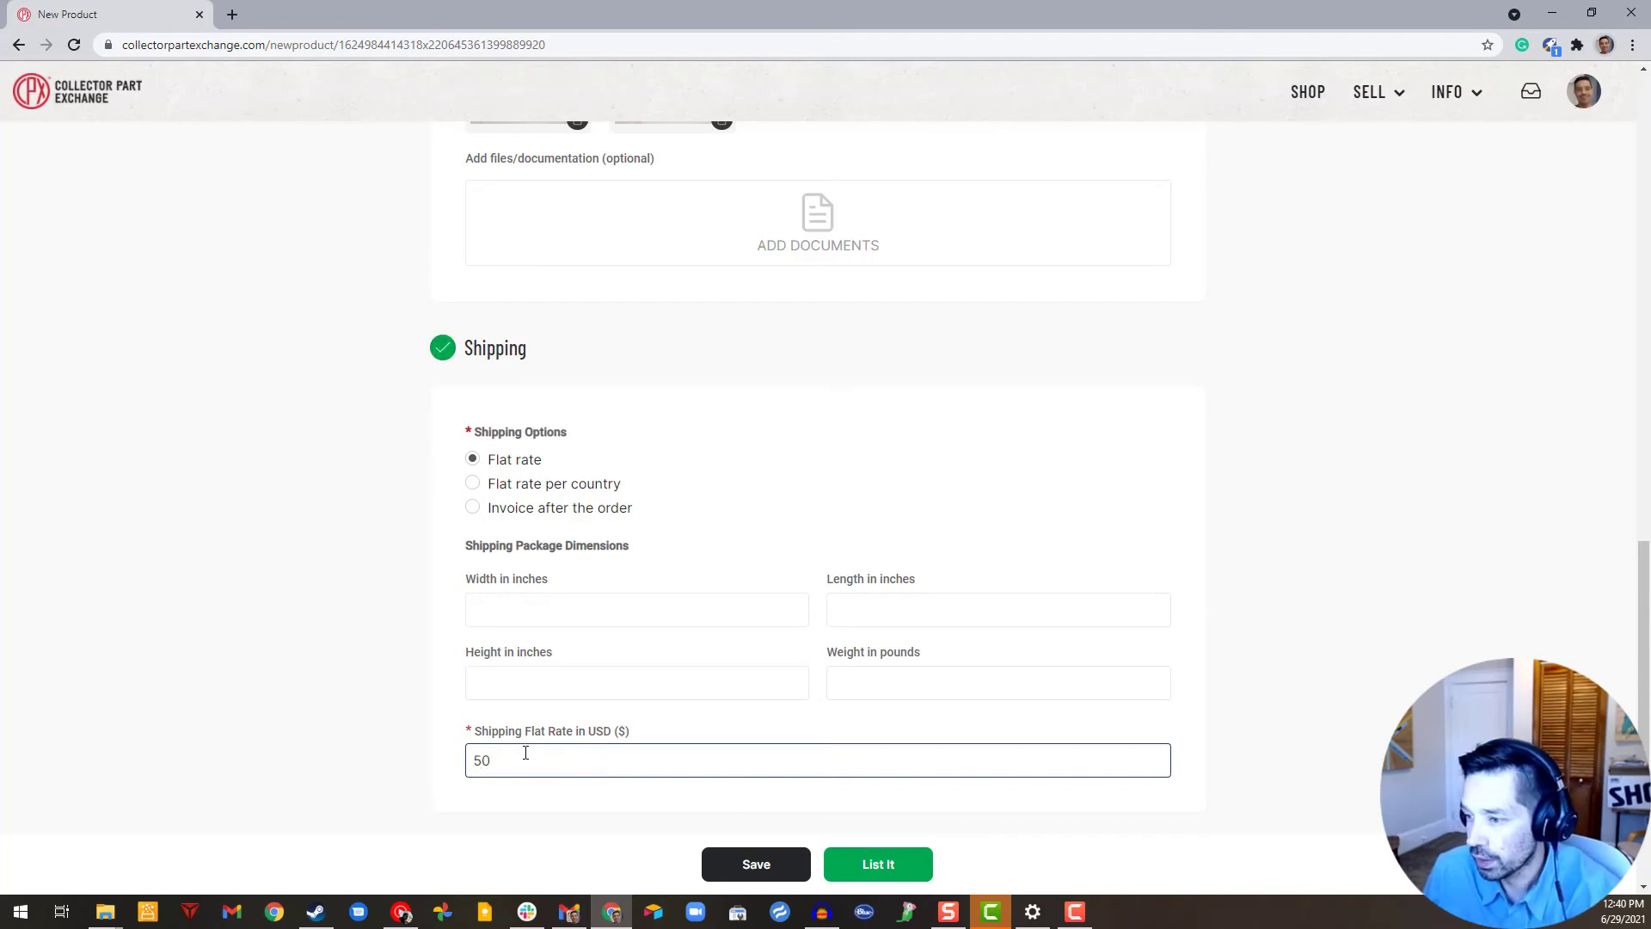
pyautogui.hotkey('ctrl', 'a')
pyautogui.press('BackSpace')
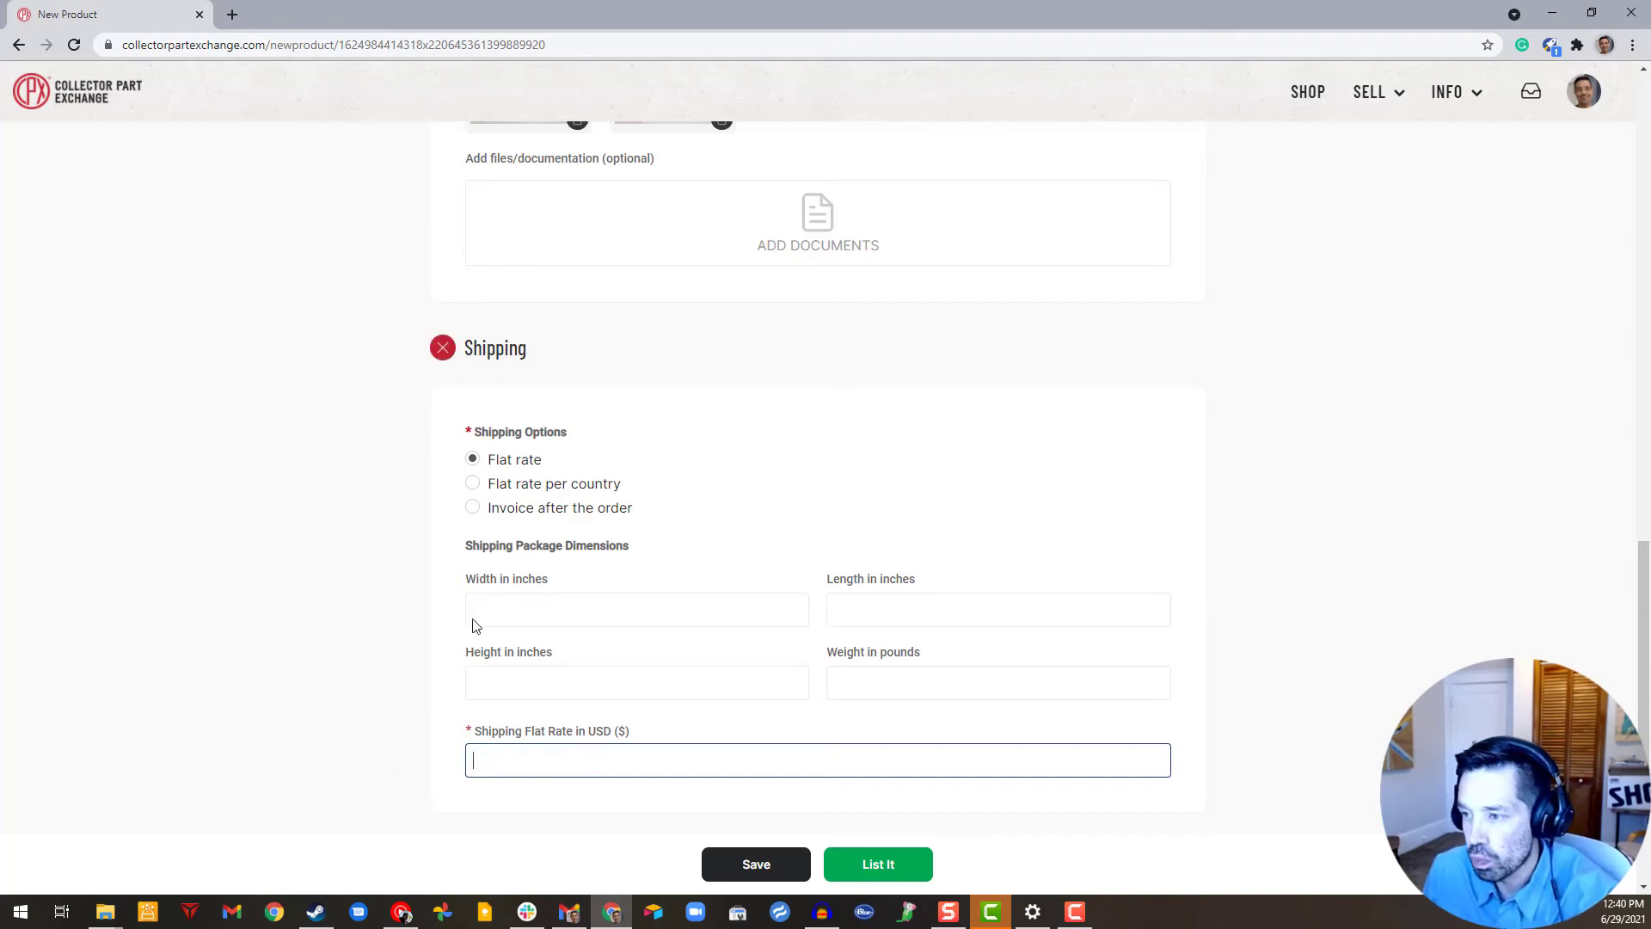
# - Switch shipping to Flat rate per country and add a 55 USD rate for the United States of America
pyautogui.click(530, 495)
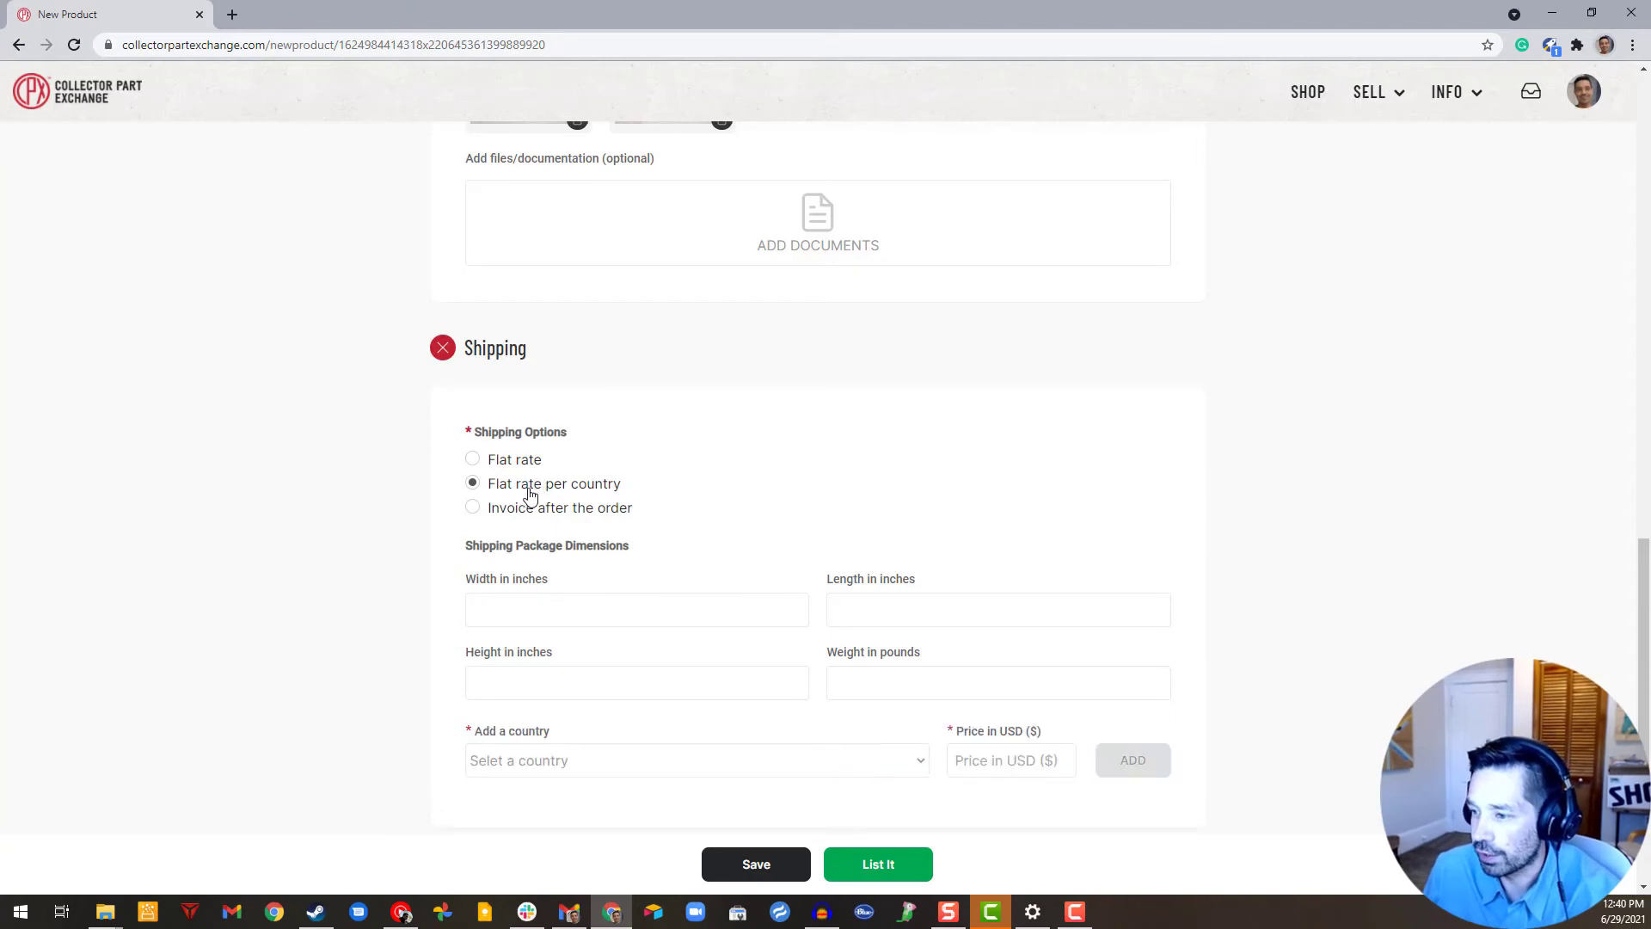
pyautogui.click(534, 758)
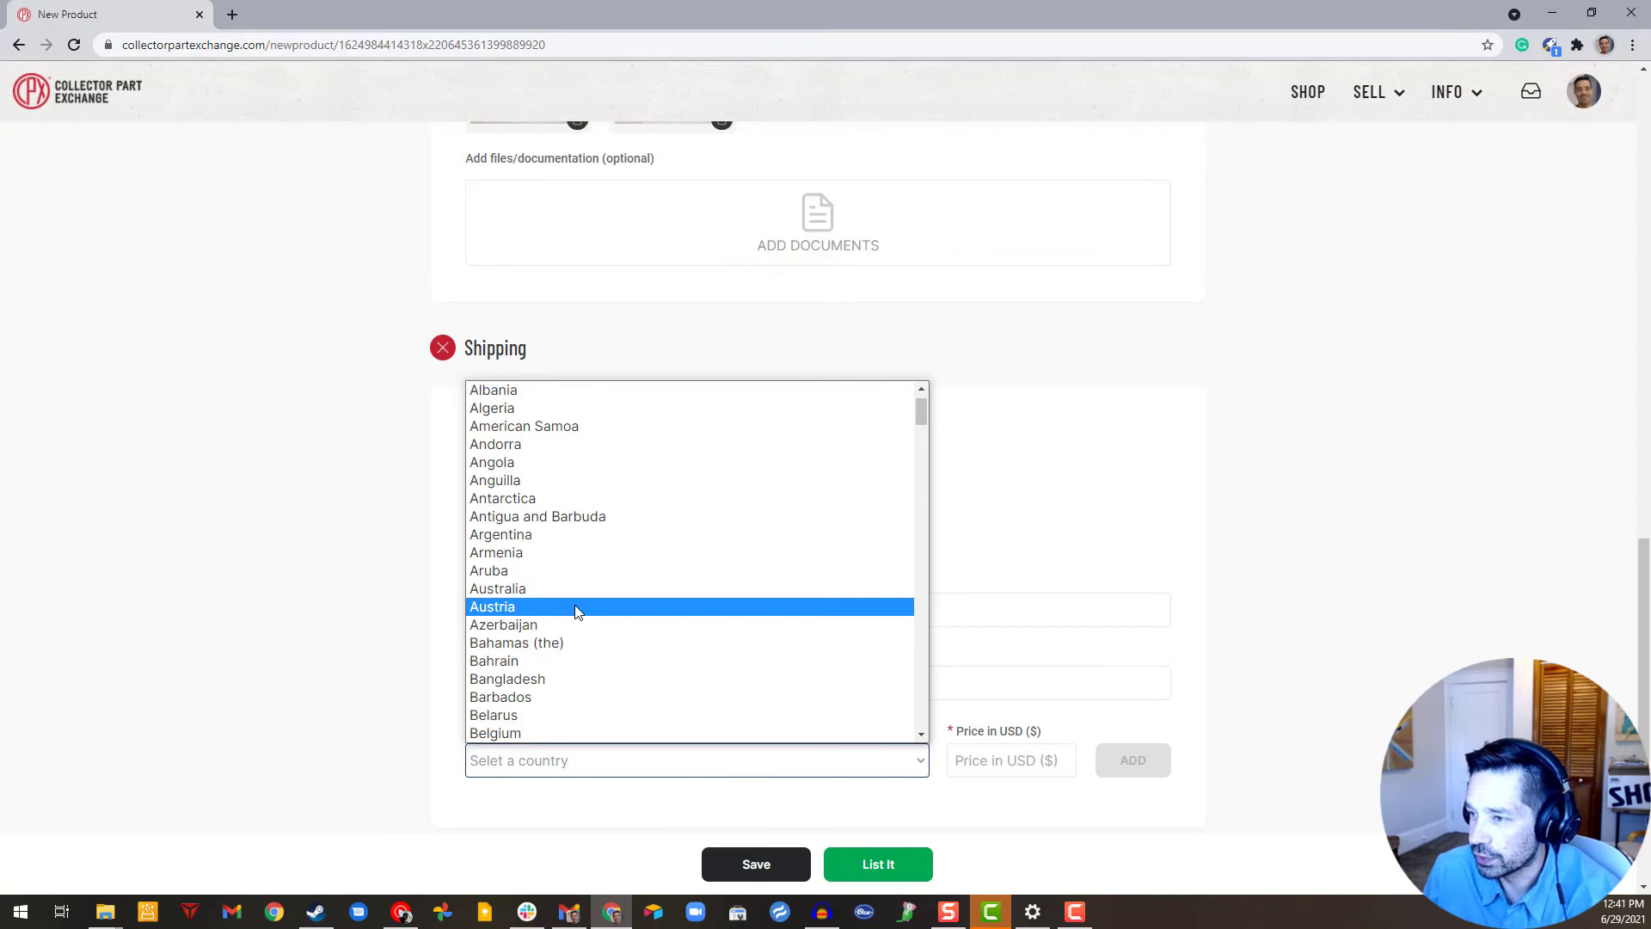
pyautogui.press('u')
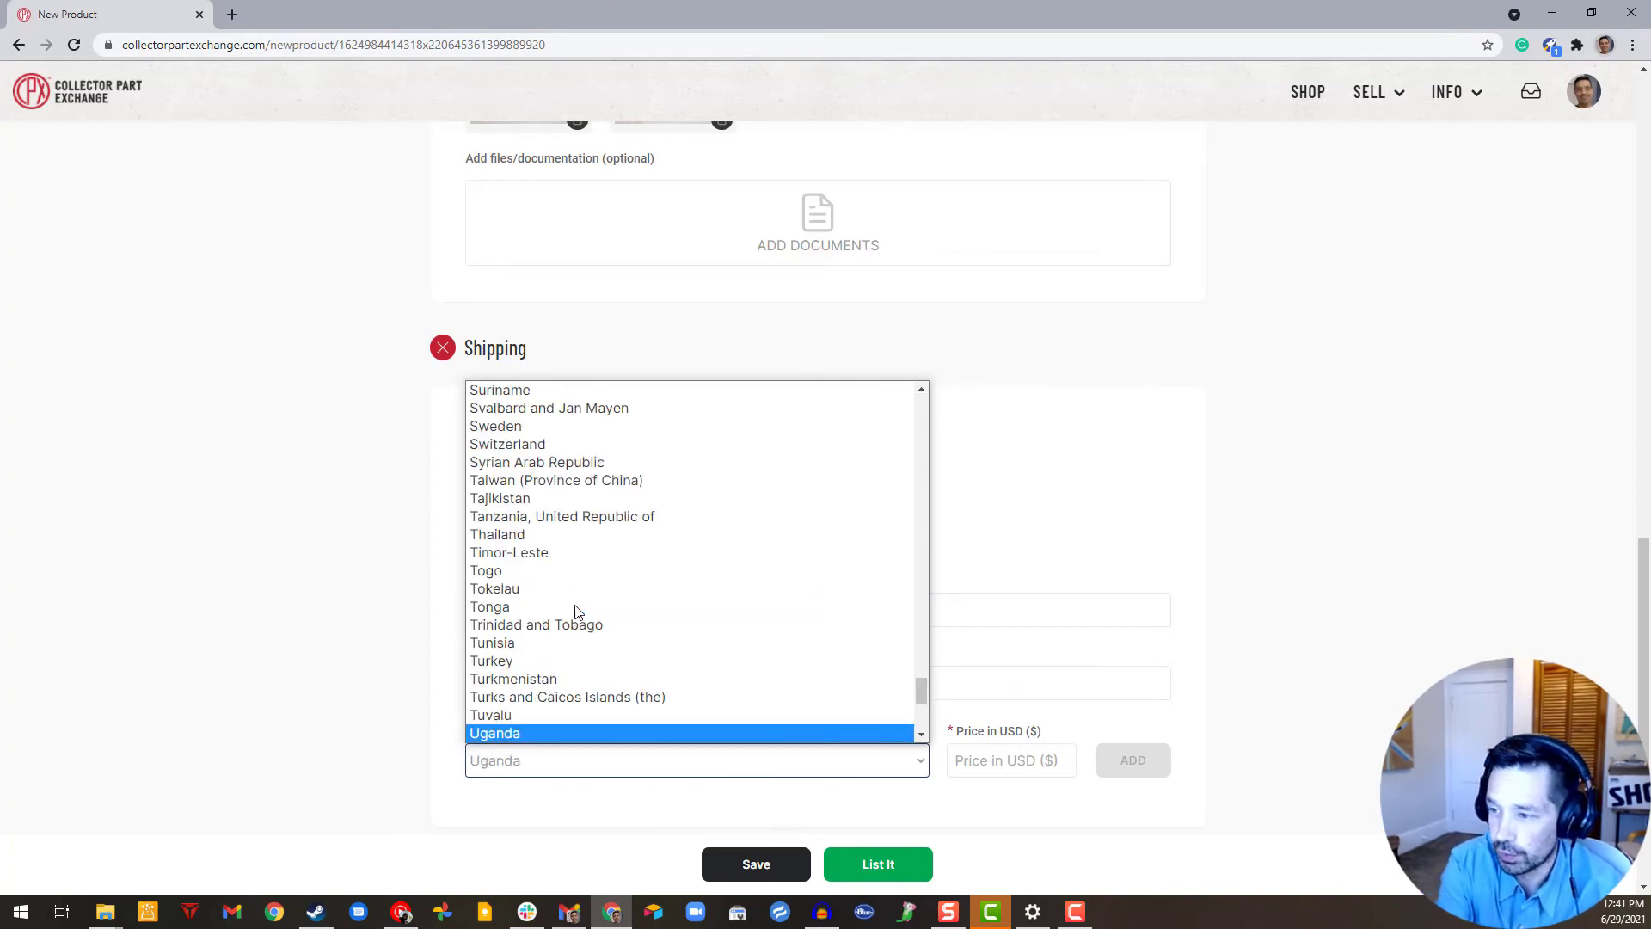
pyautogui.press('Down')
pyautogui.press('Down')
pyautogui.press('Down')
pyautogui.press('Down')
pyautogui.press('Down')
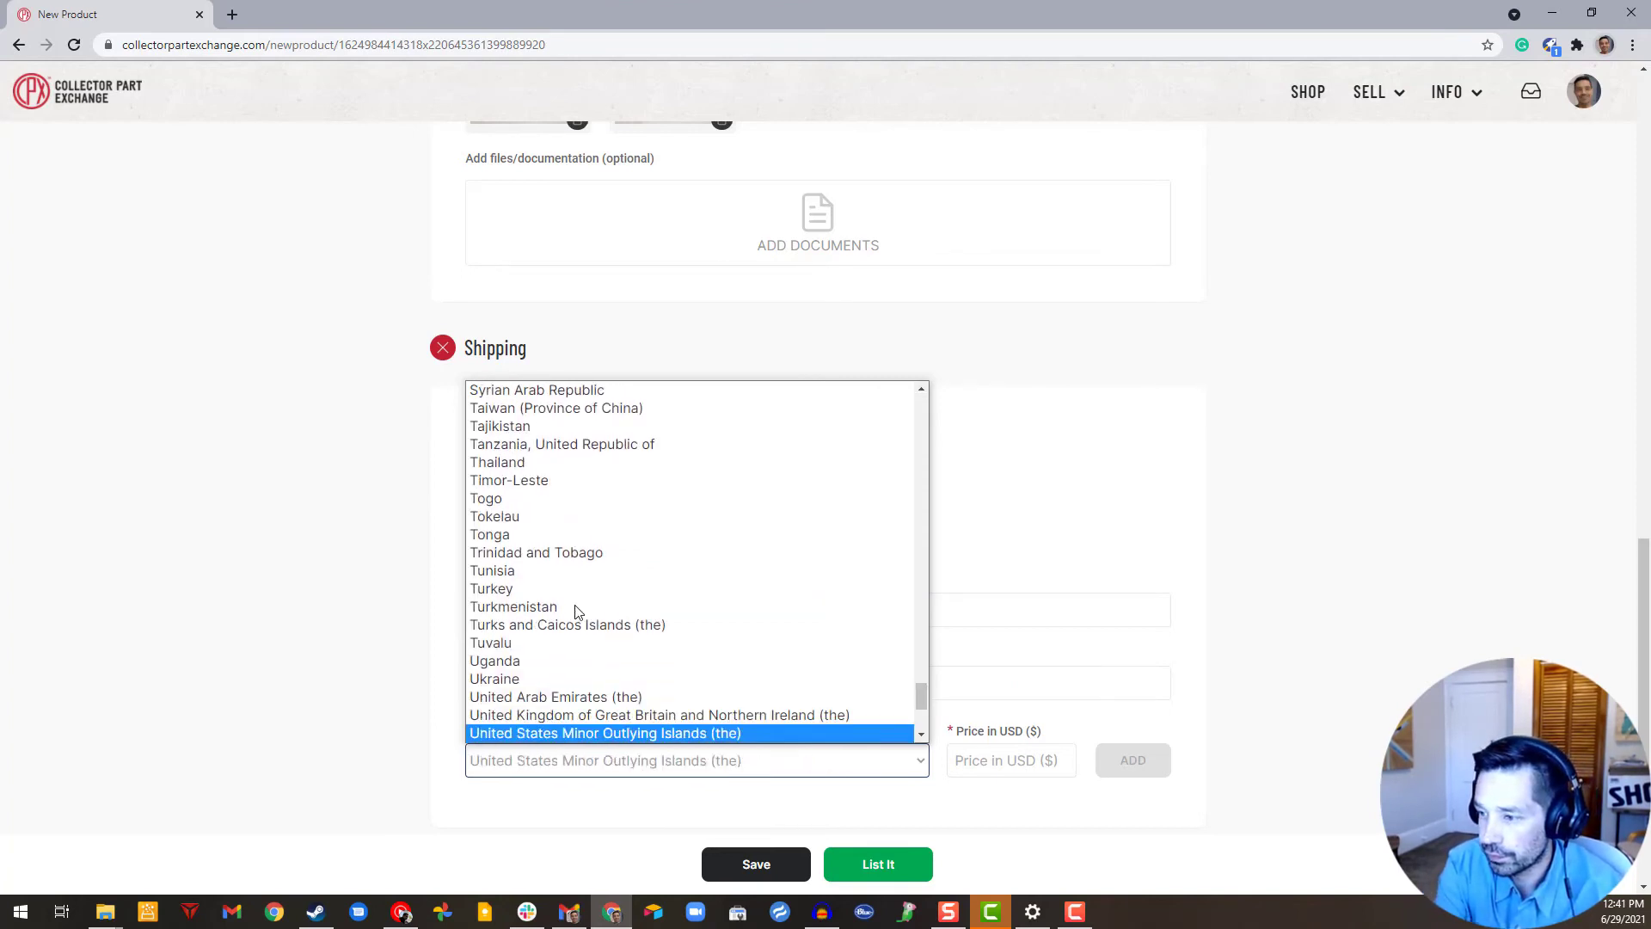
pyautogui.press('Return')
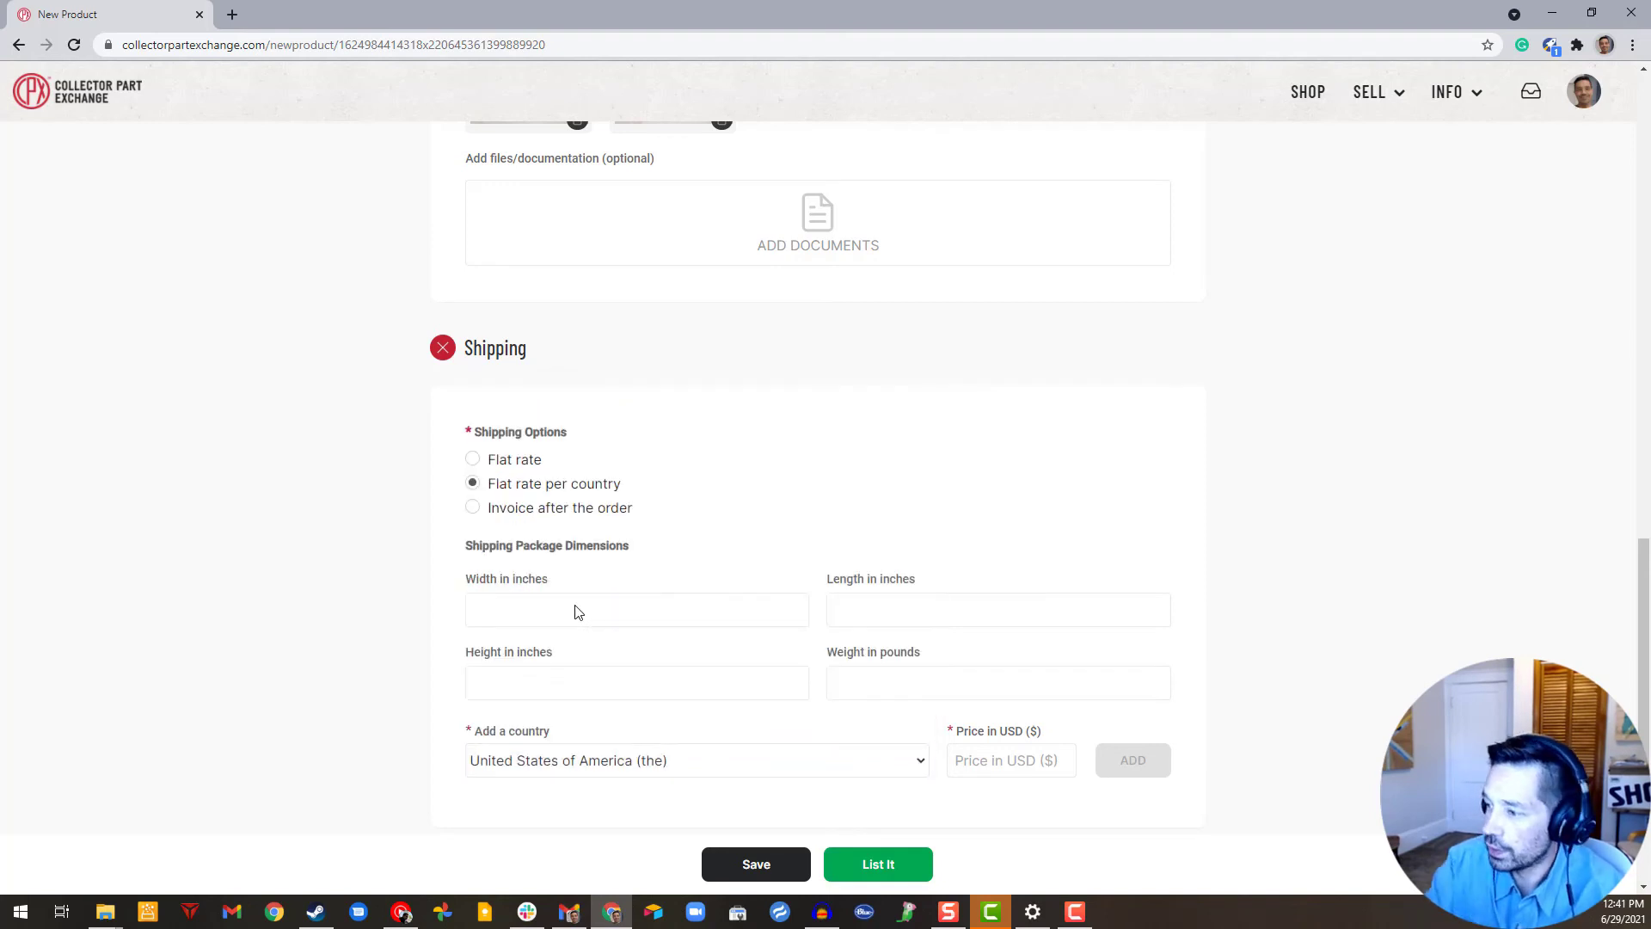
pyautogui.click(1004, 761)
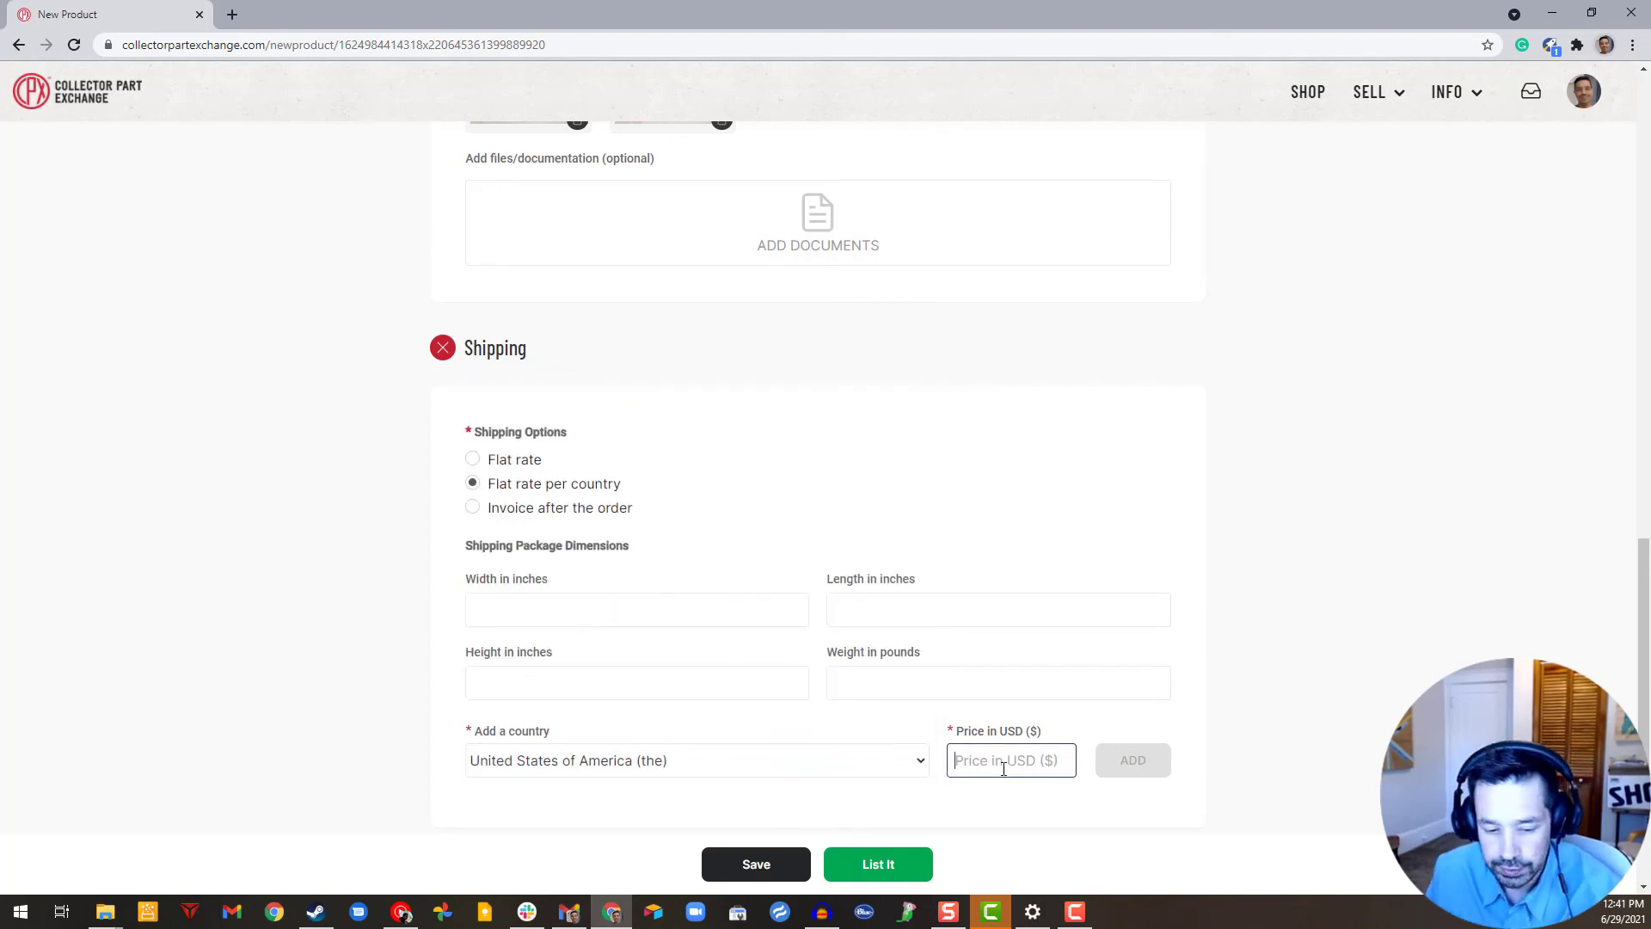
pyautogui.write('55')
pyautogui.click(1131, 762)
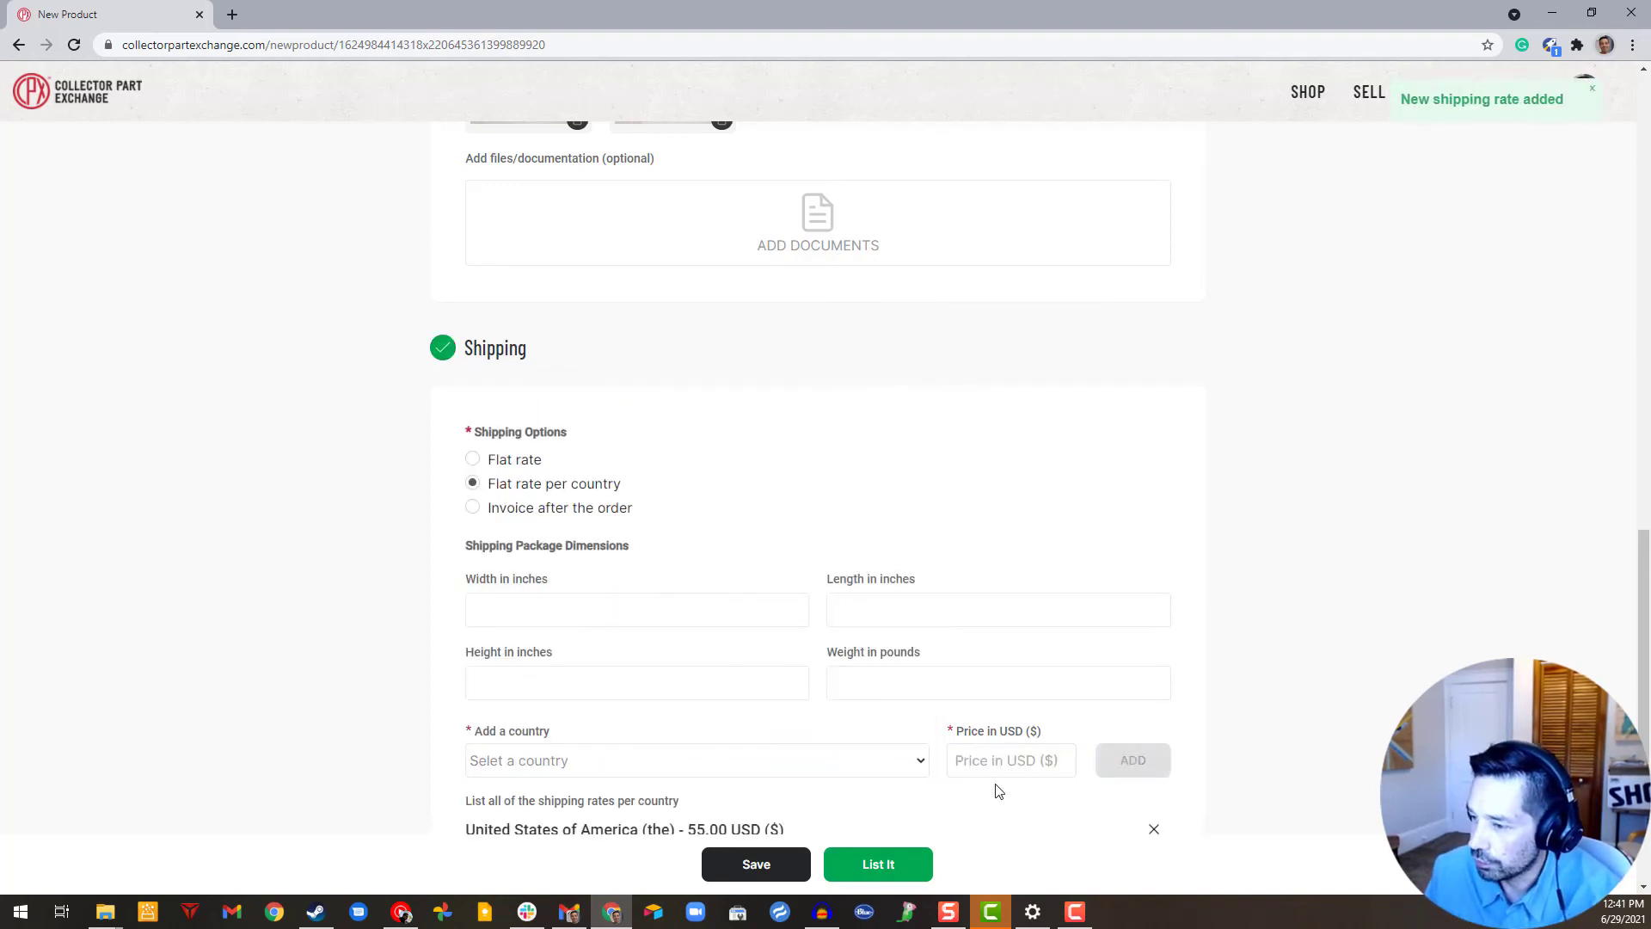
# - Add a 150 USD shipping rate for France, and delete both the France and United States rates
pyautogui.scroll(-2, 980, 757)
pyautogui.click(530, 595)
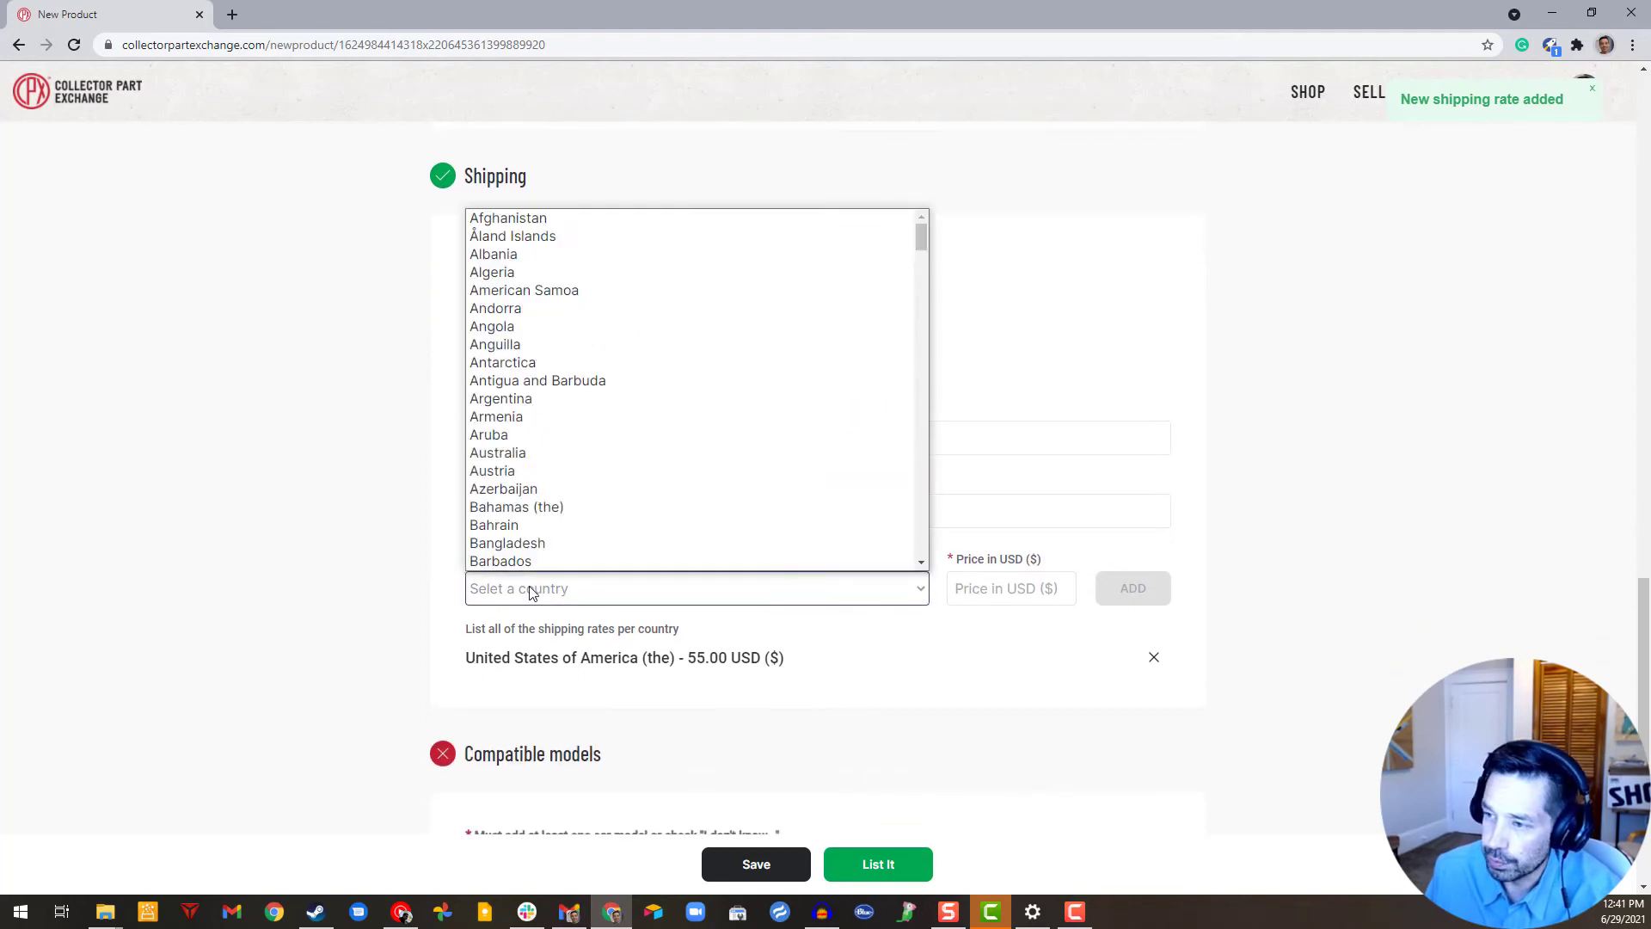
pyautogui.write('fr')
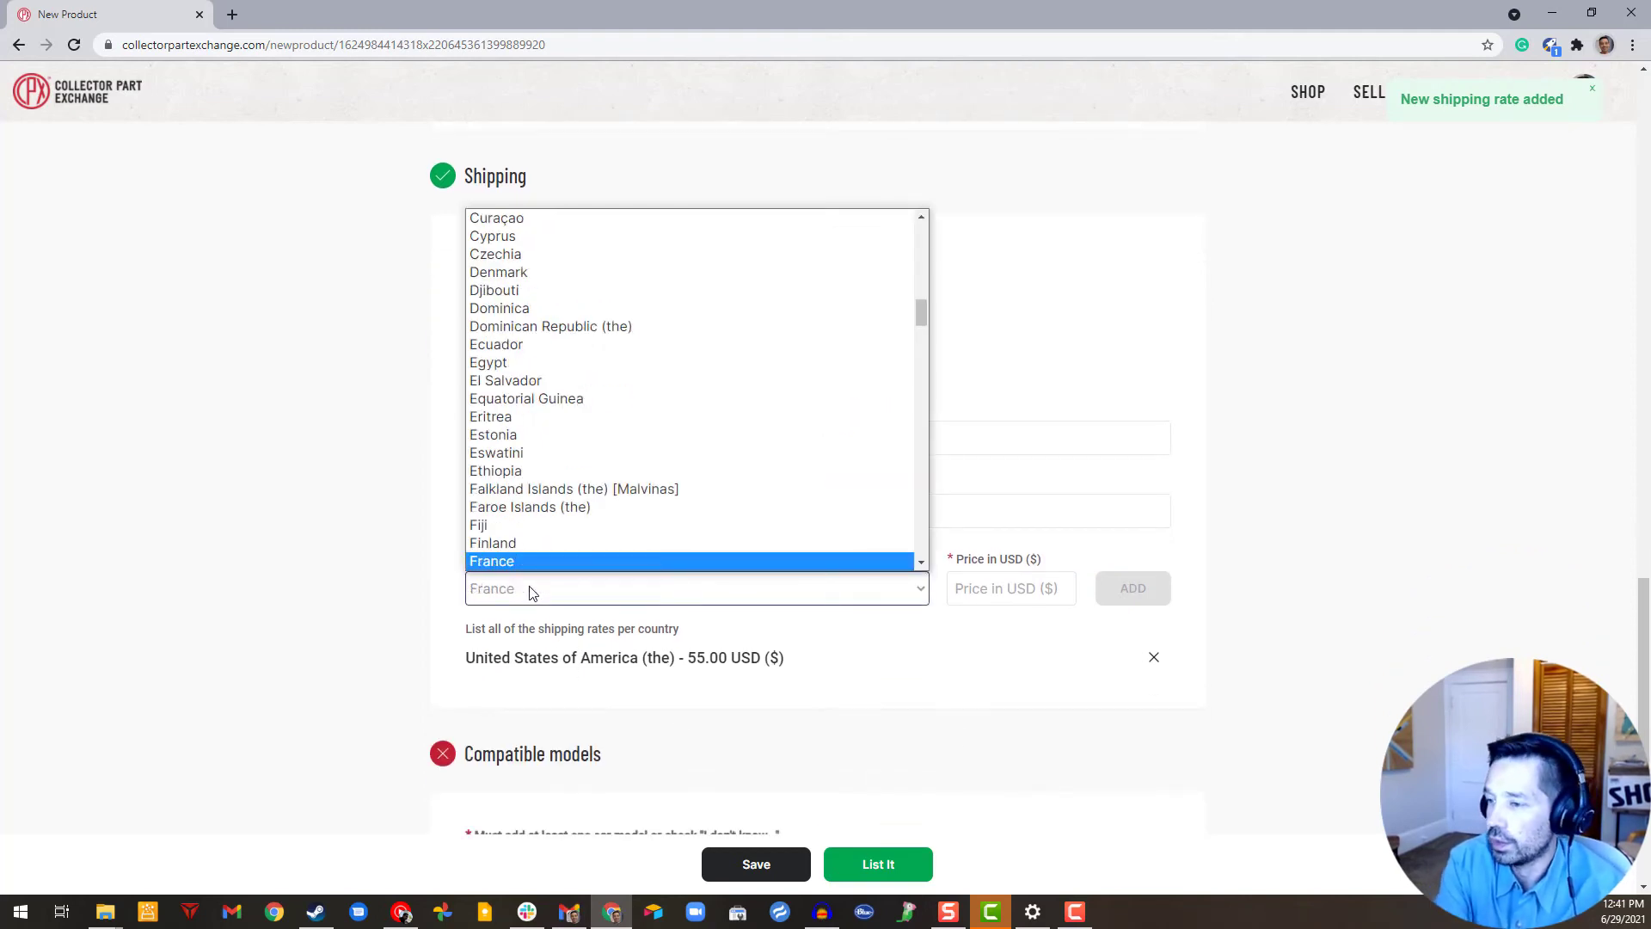
pyautogui.press('Return')
pyautogui.click(980, 587)
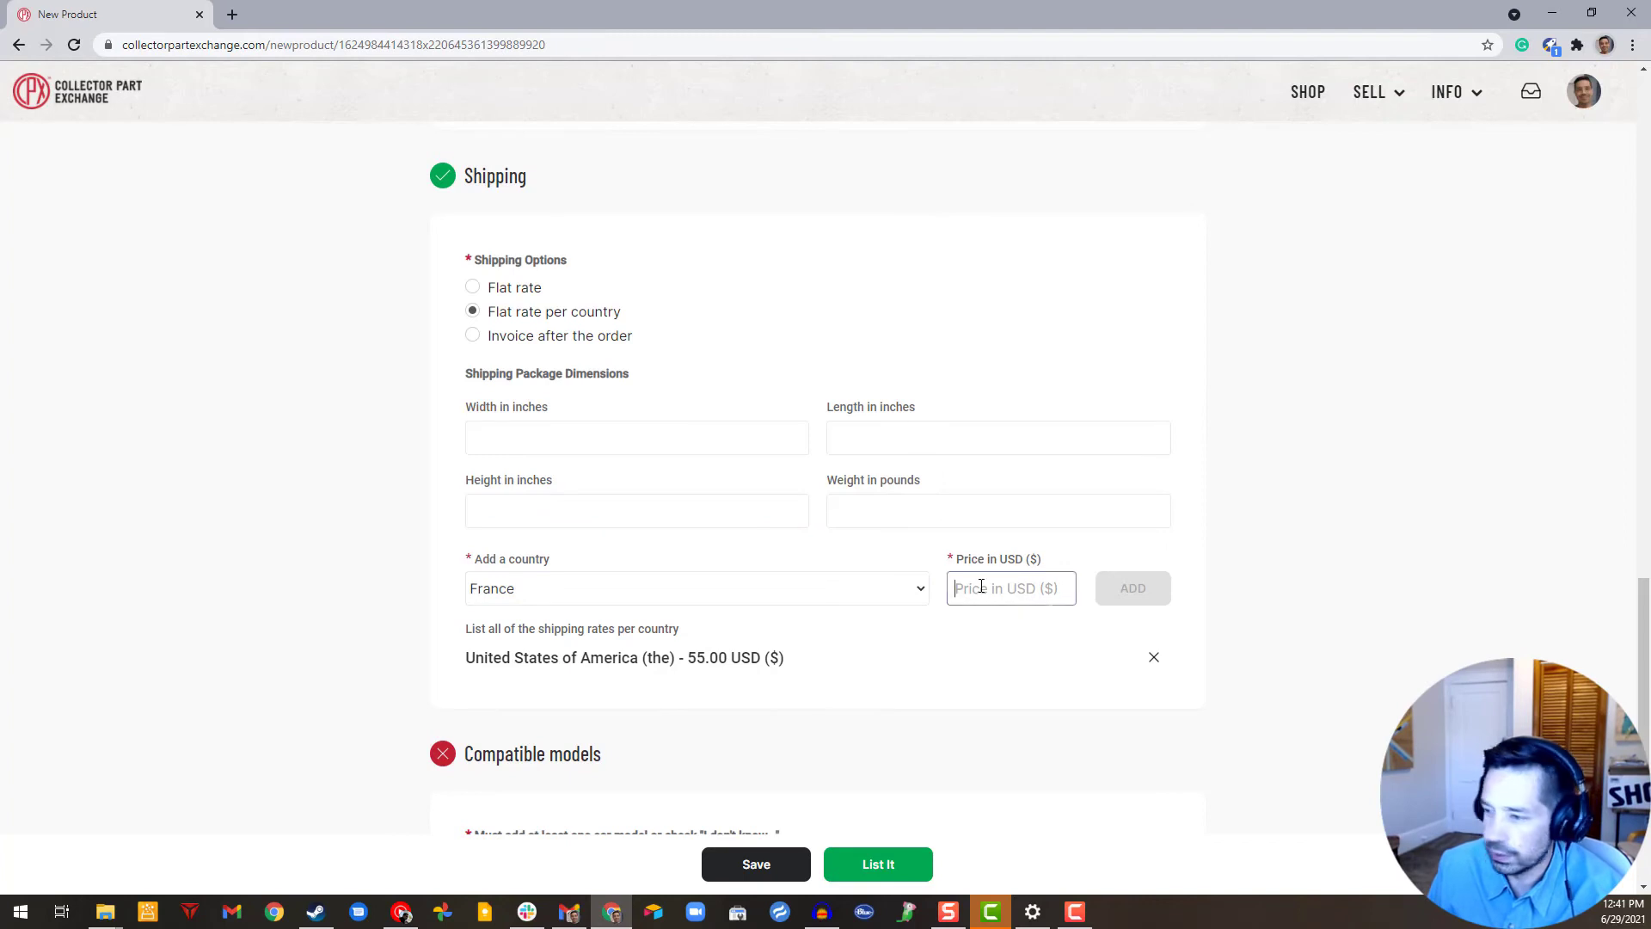
pyautogui.write('150')
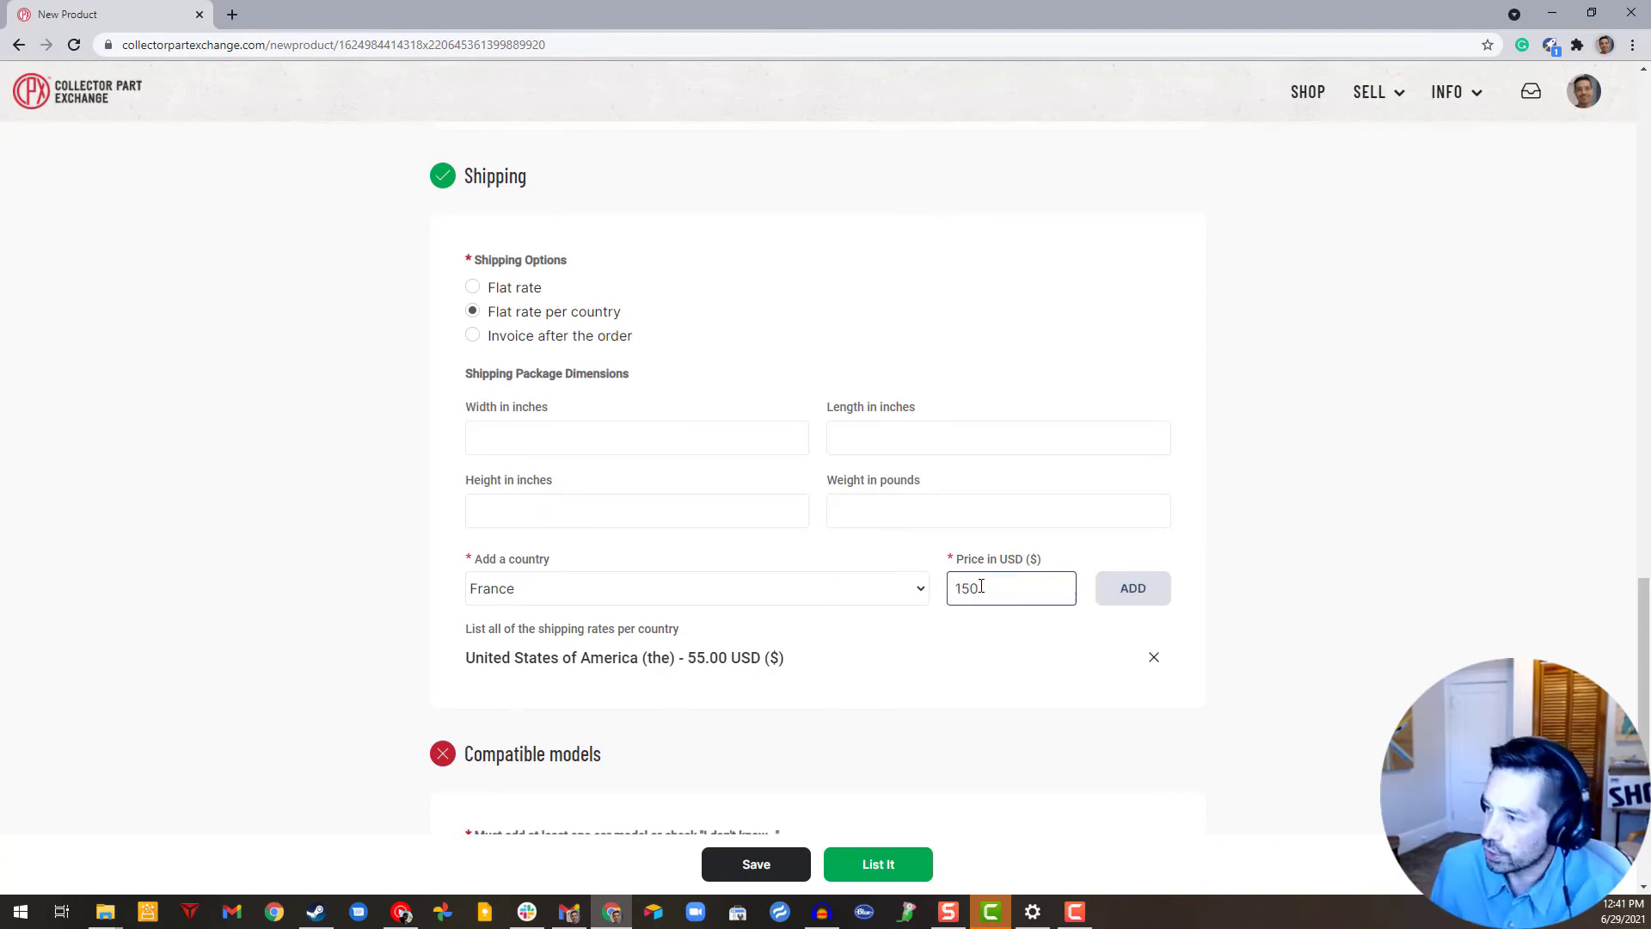
pyautogui.click(1125, 596)
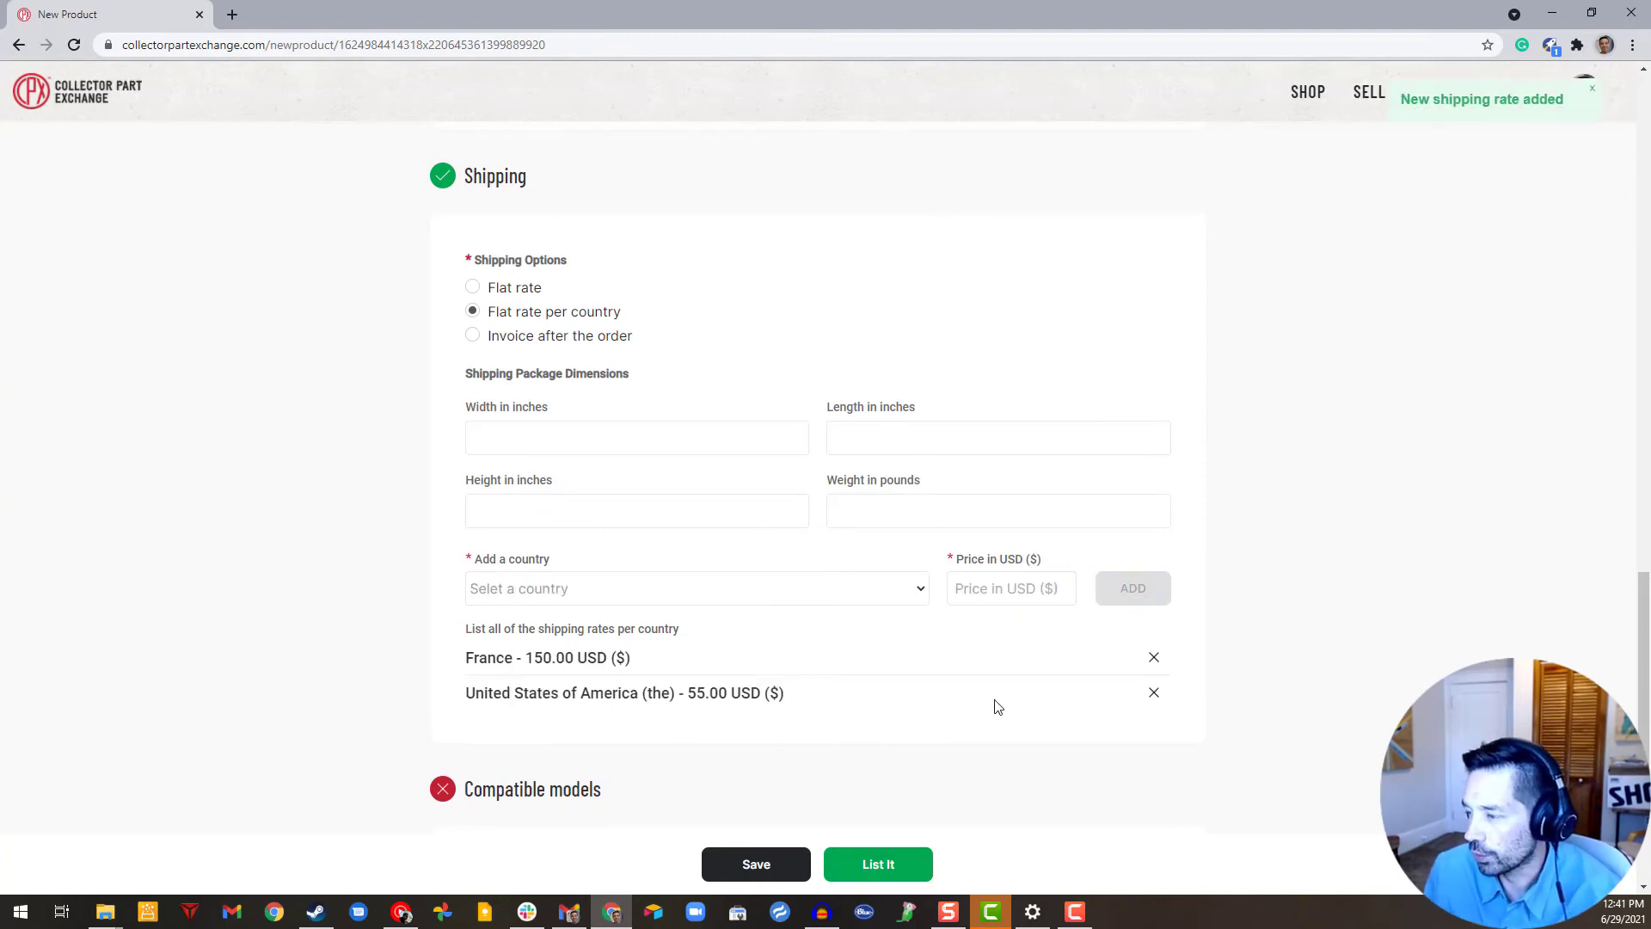
pyautogui.click(1155, 659)
pyautogui.click(1153, 660)
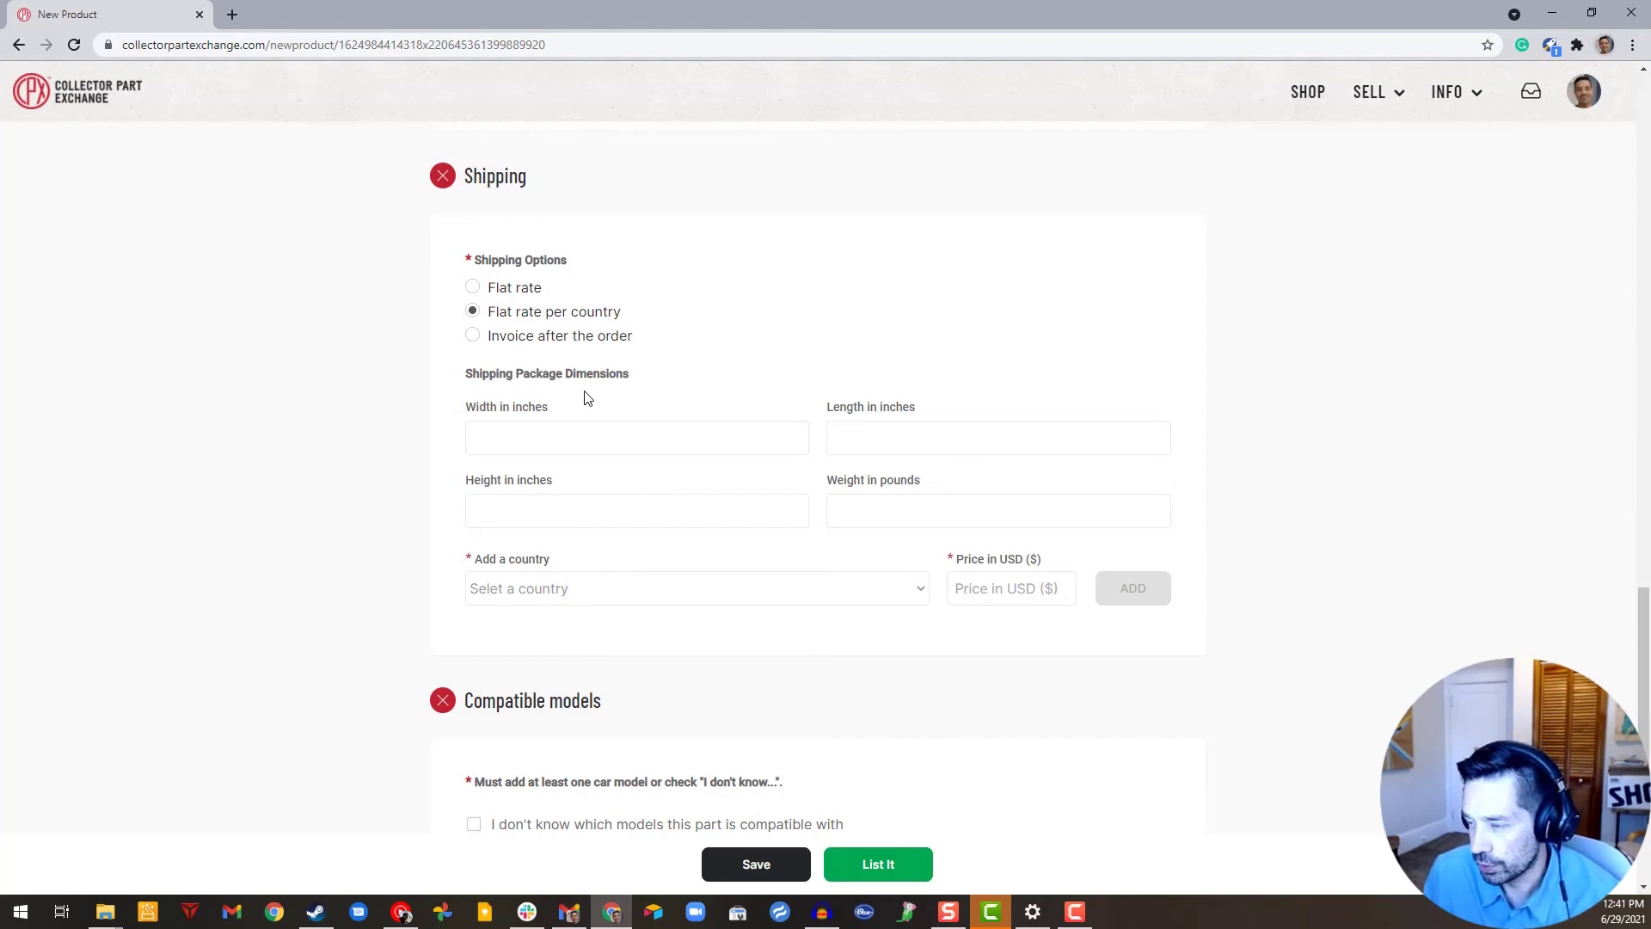
# - Set the shipping option to Invoice after the order, leaving the package dimensions and weight empty
pyautogui.click(550, 340)
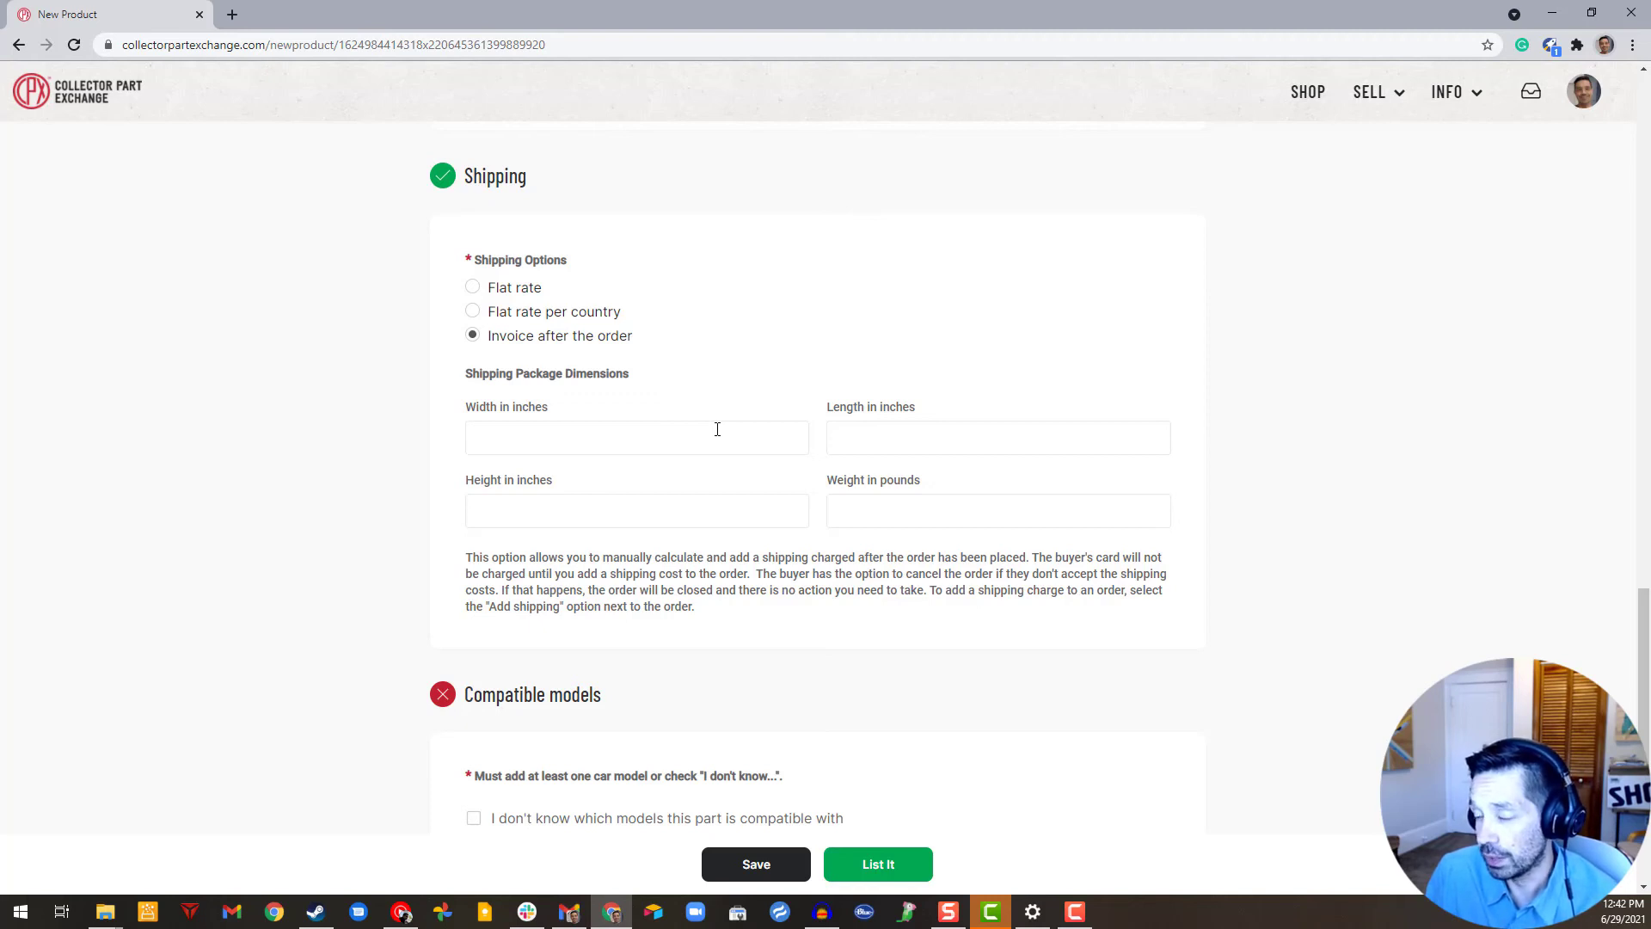
pyautogui.scroll(-2, 793, 576)
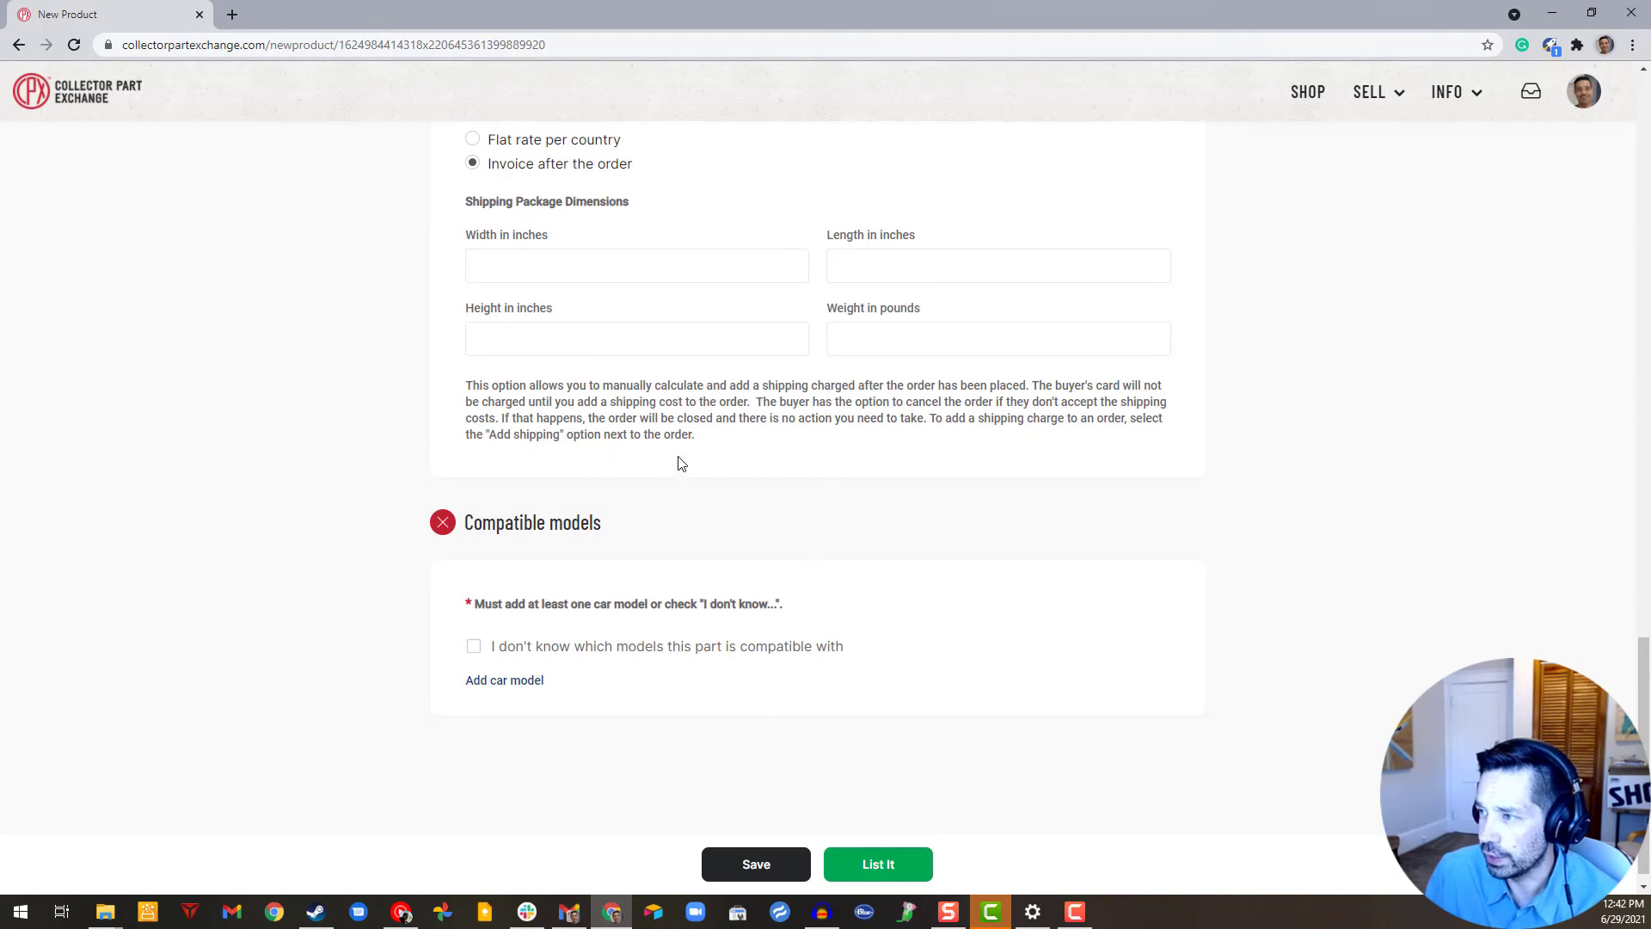
pyautogui.scroll(-1, 665, 579)
pyautogui.scroll(3, 514, 494)
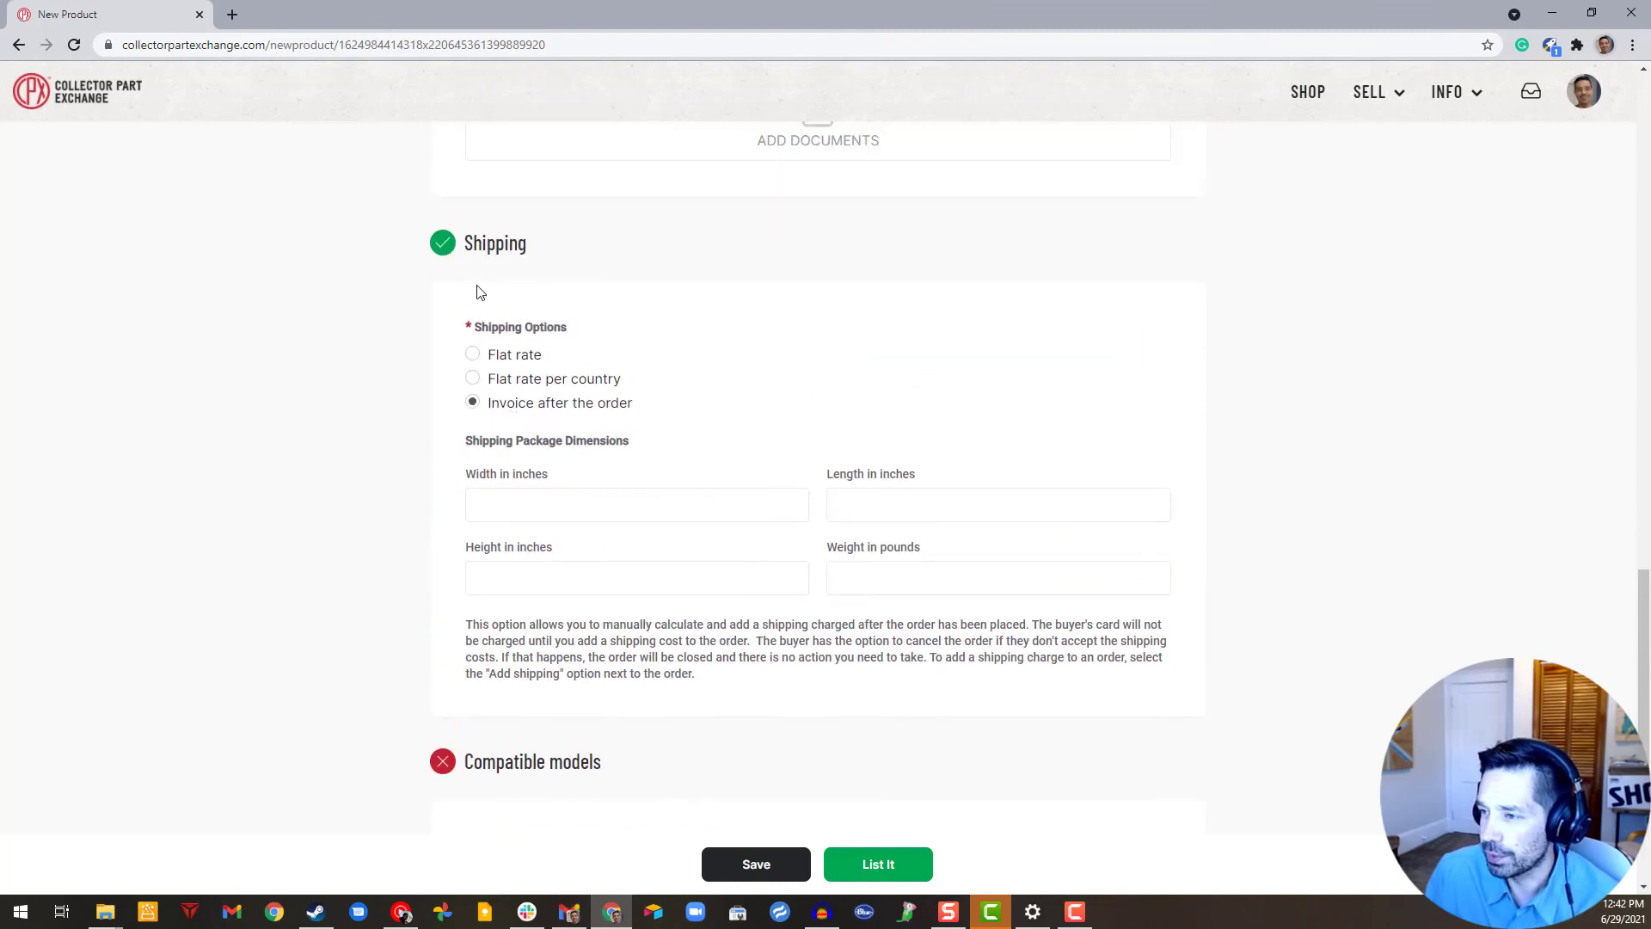
pyautogui.scroll(-3, 624, 585)
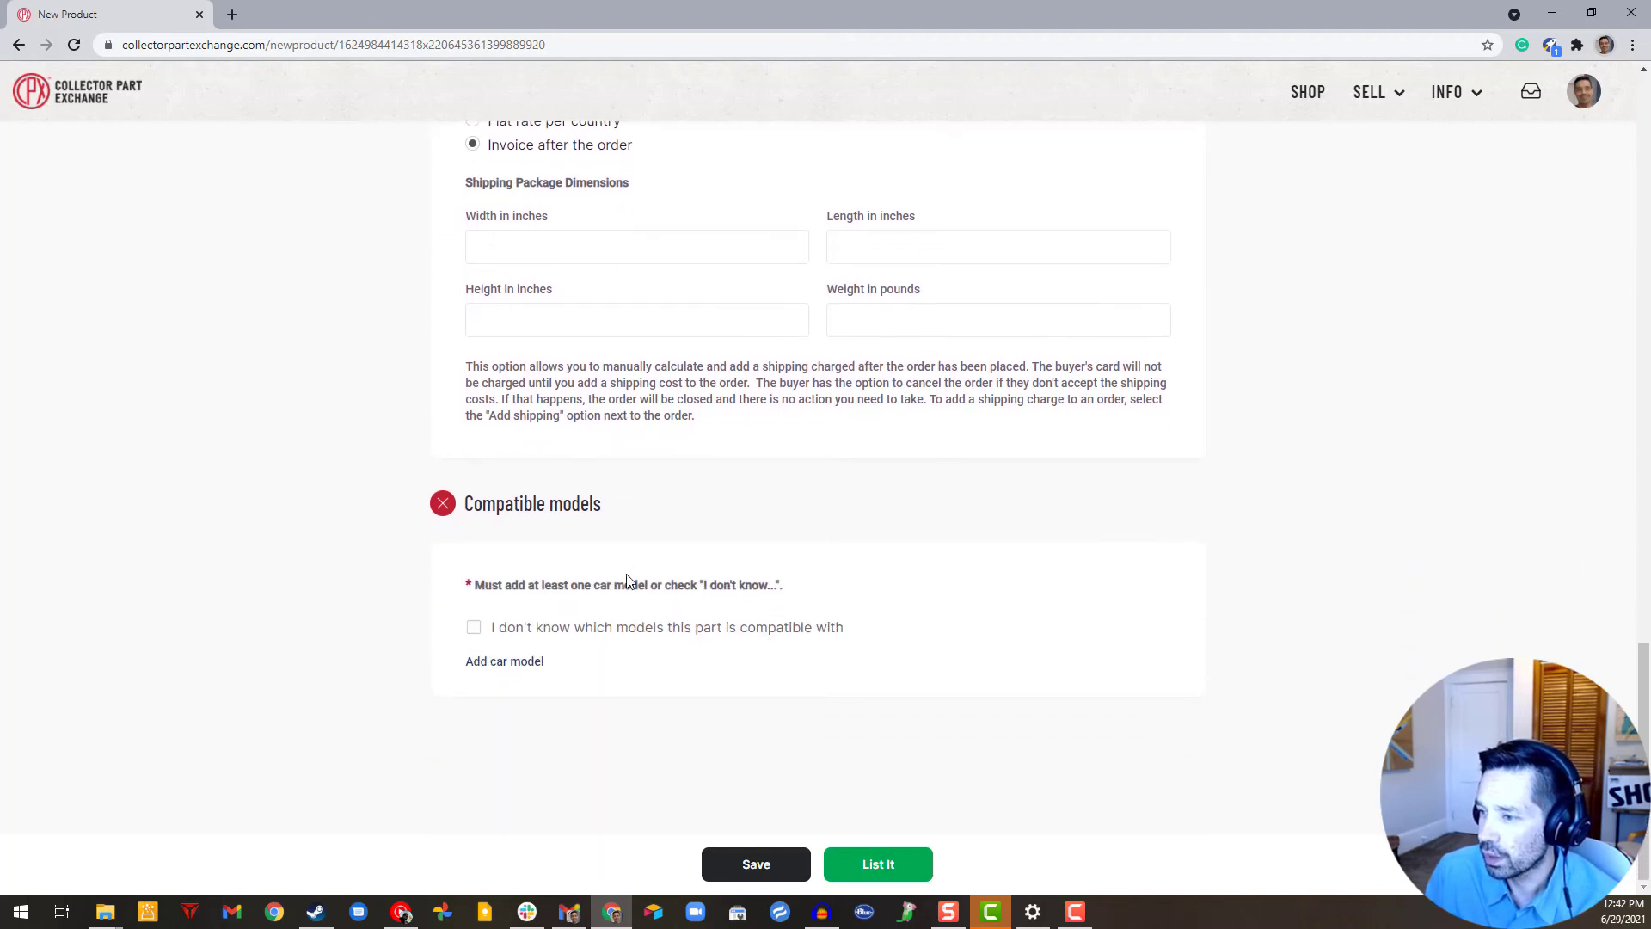
# - Try marking the part's compatible models as unknown, and clear that option again
pyautogui.click(475, 631)
pyautogui.click(479, 639)
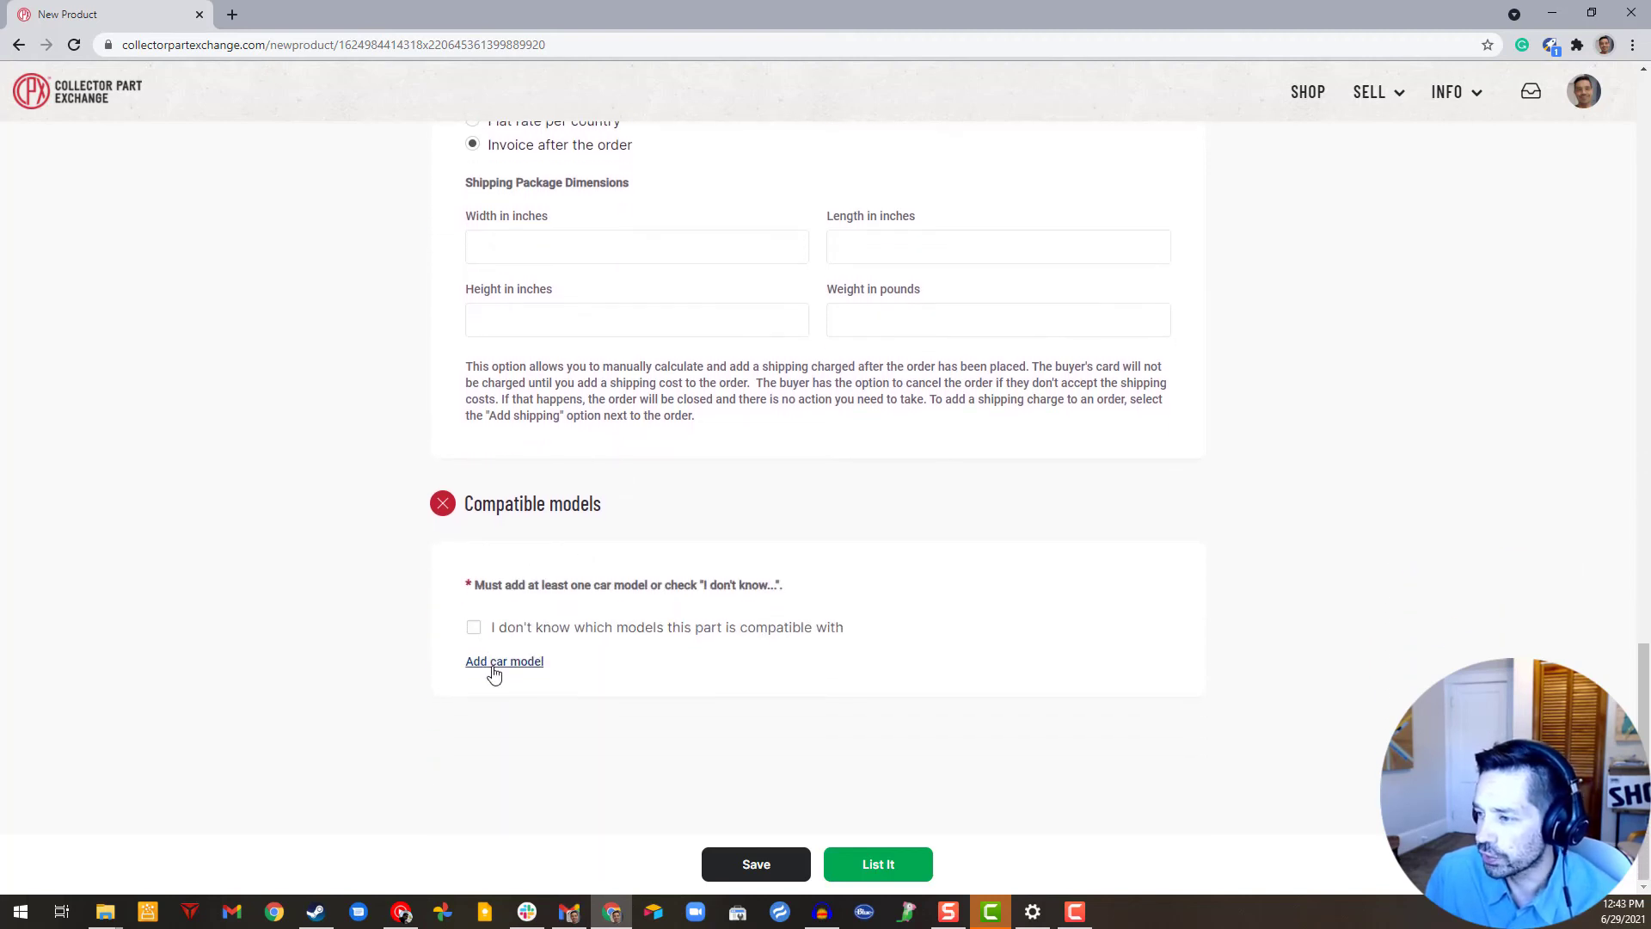
pyautogui.click(475, 630)
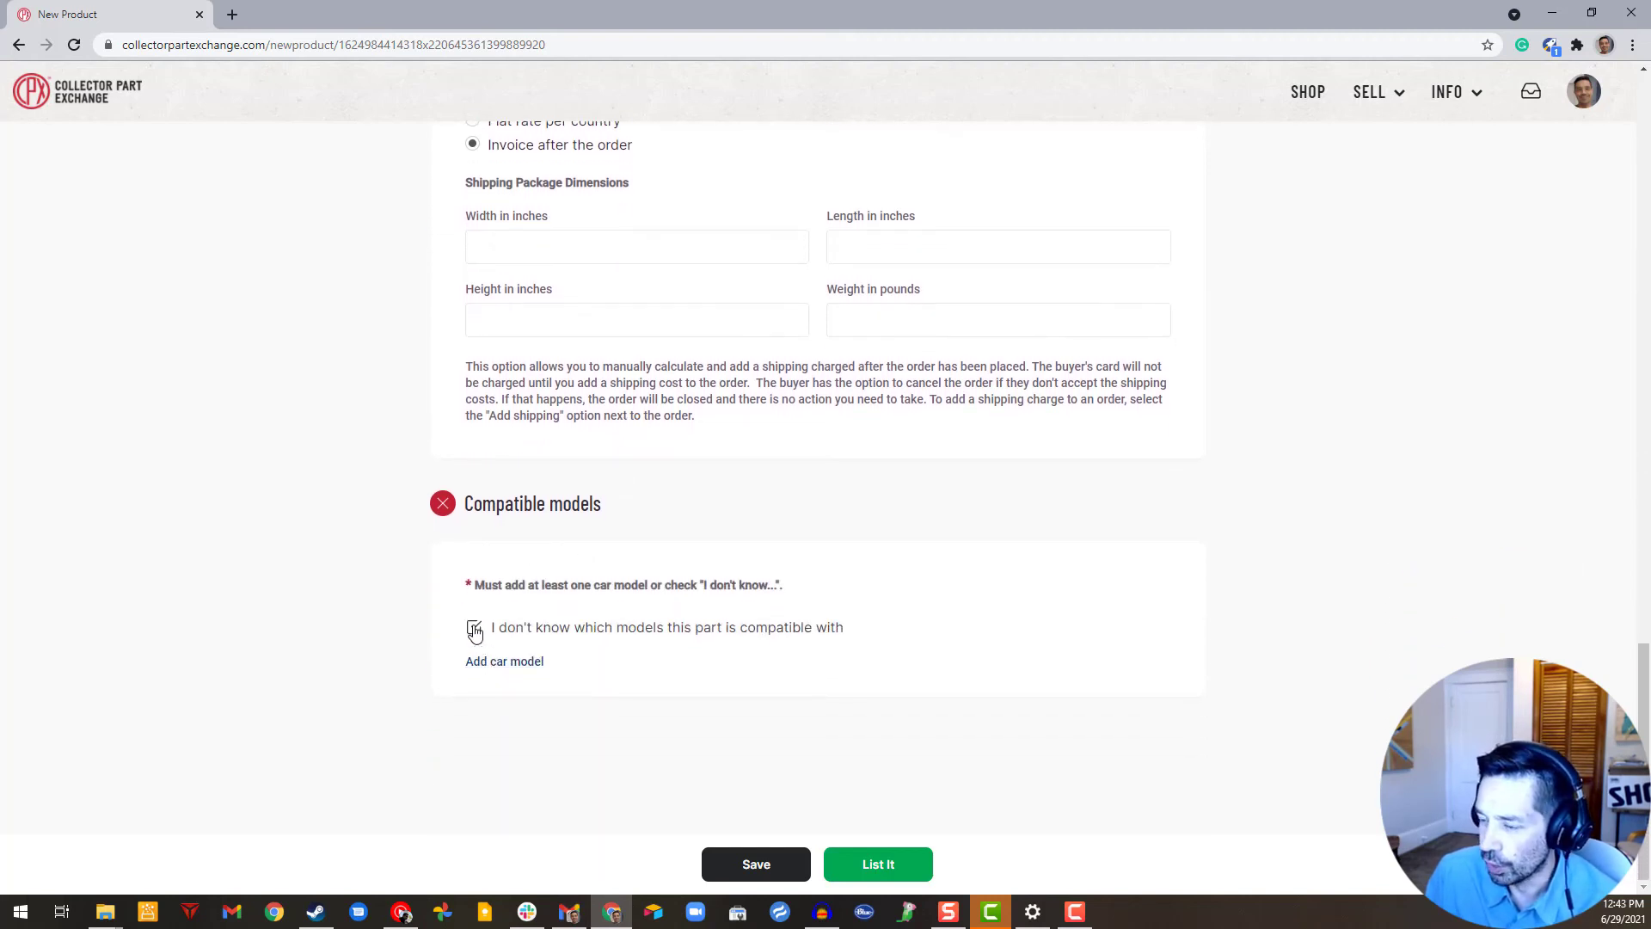
pyautogui.click(473, 660)
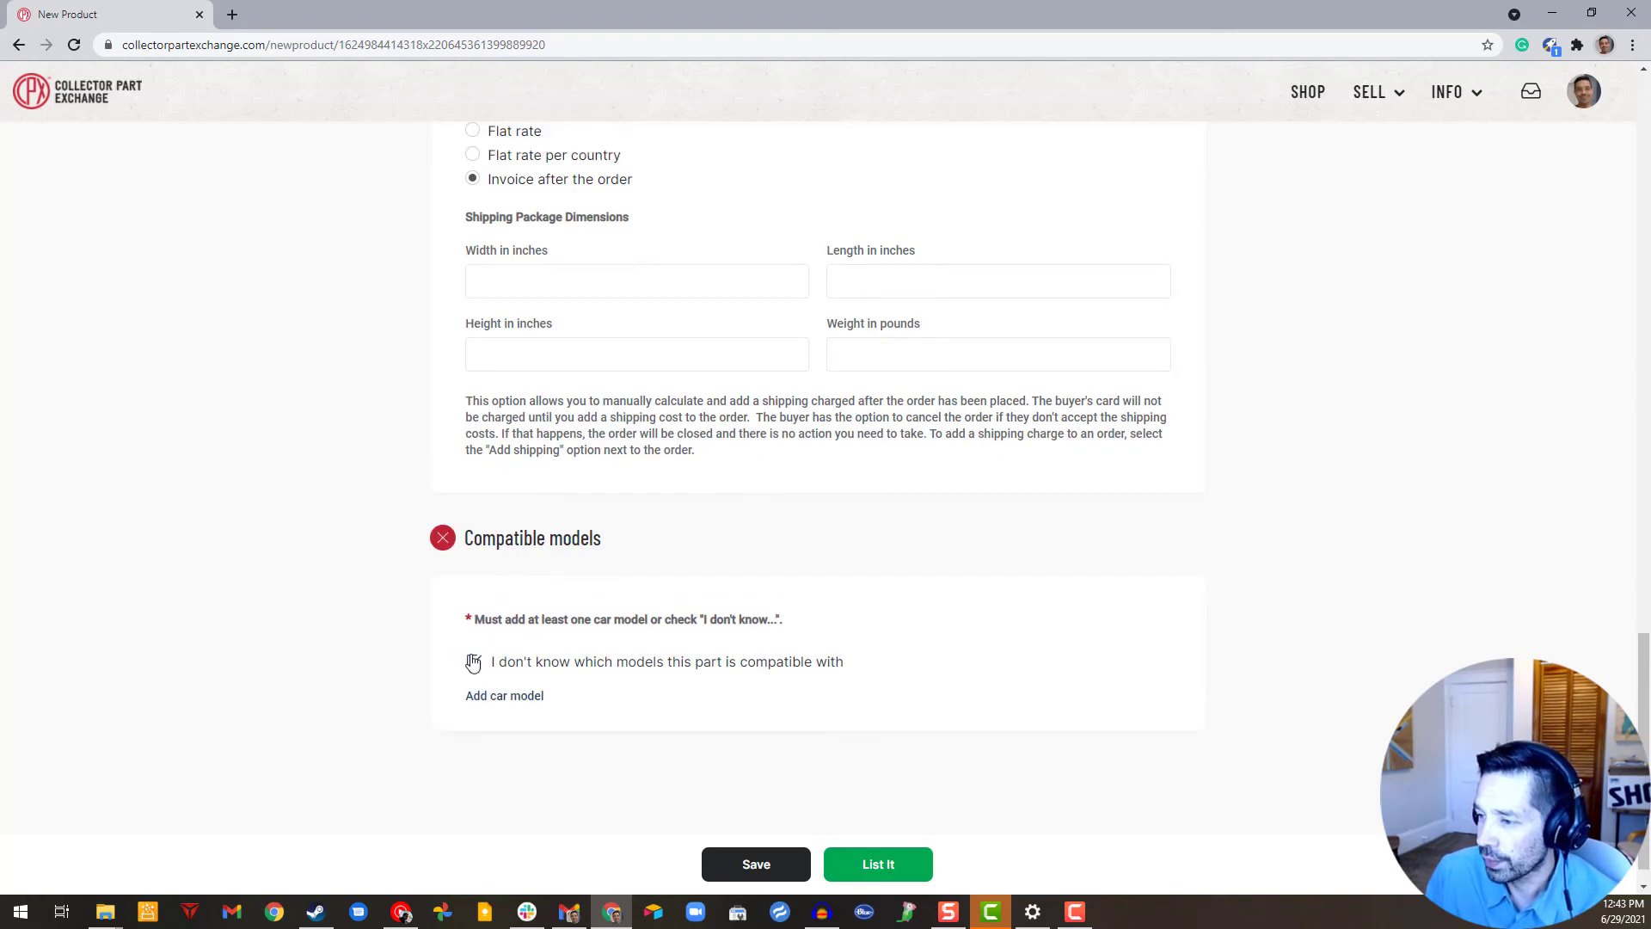
# - Add the Alfa Romeo Giulia as a compatible car model with the year range 1962 to 1968, and save it
pyautogui.click(502, 695)
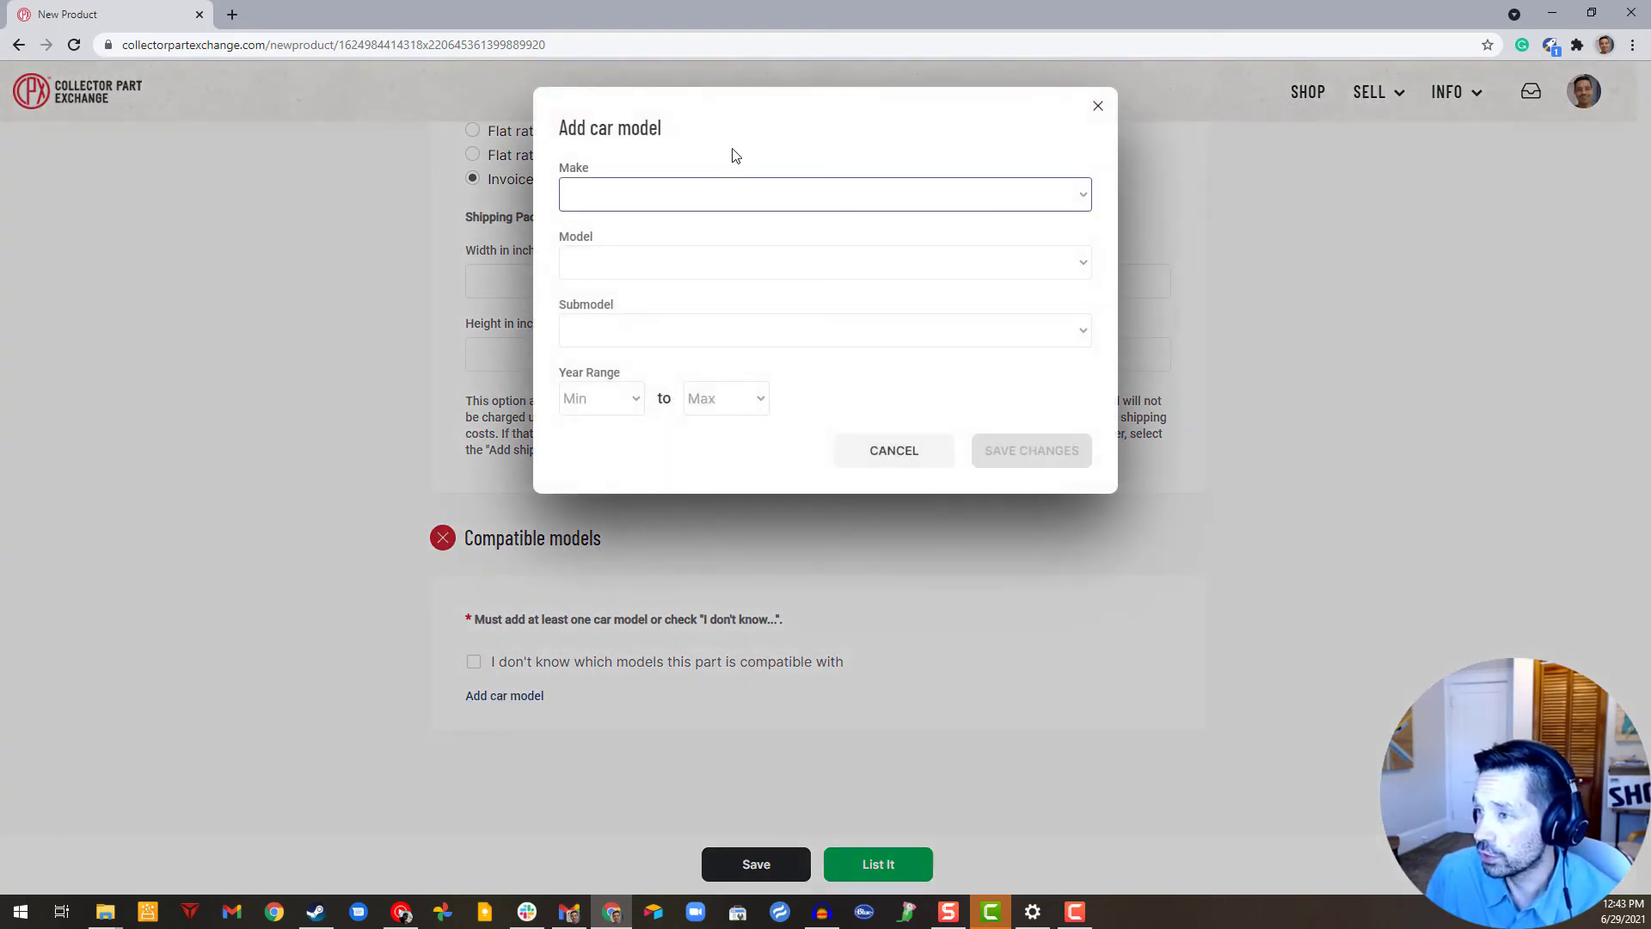
pyautogui.click(701, 196)
pyautogui.write('al')
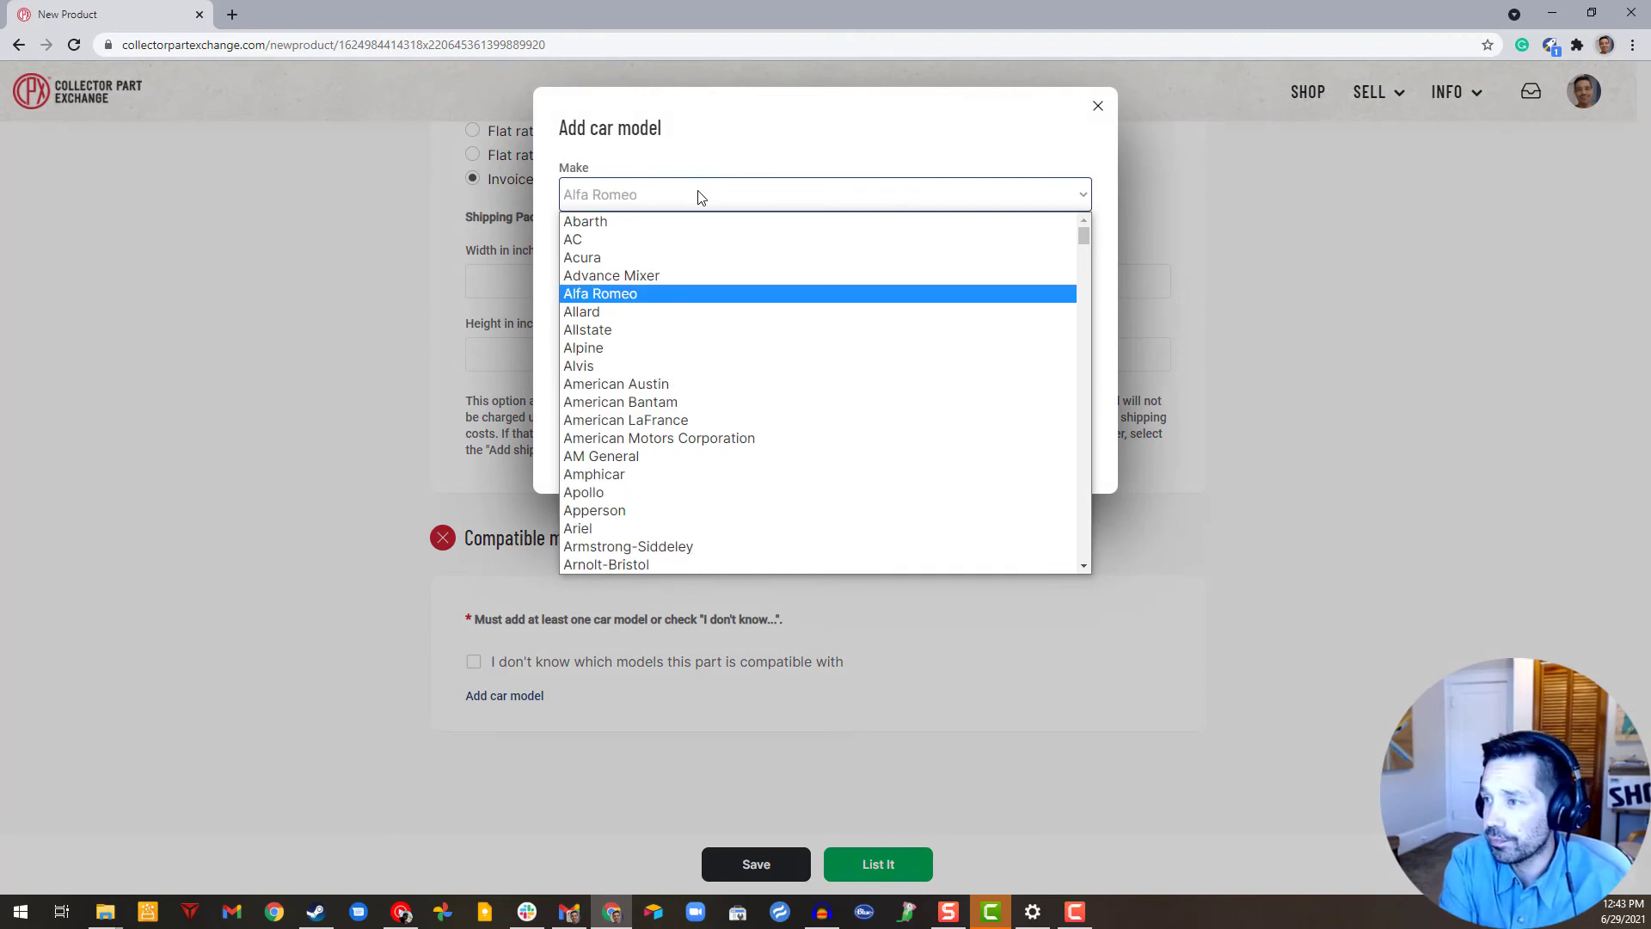
pyautogui.press('Return')
pyautogui.click(669, 269)
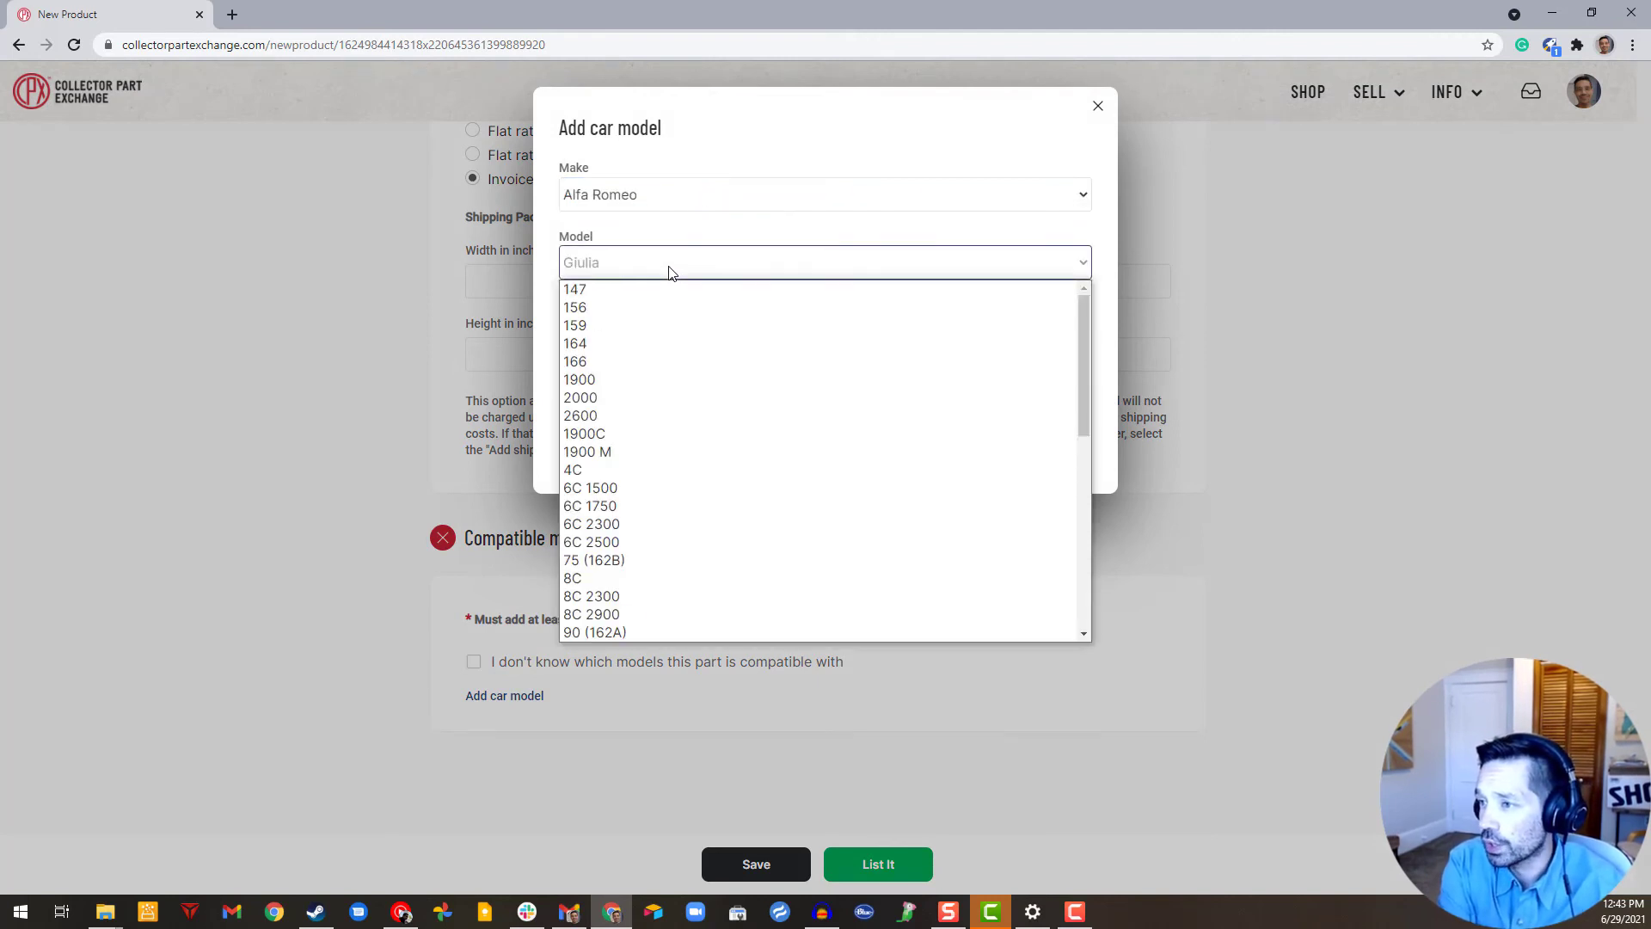
pyautogui.write('g')
pyautogui.press('Return')
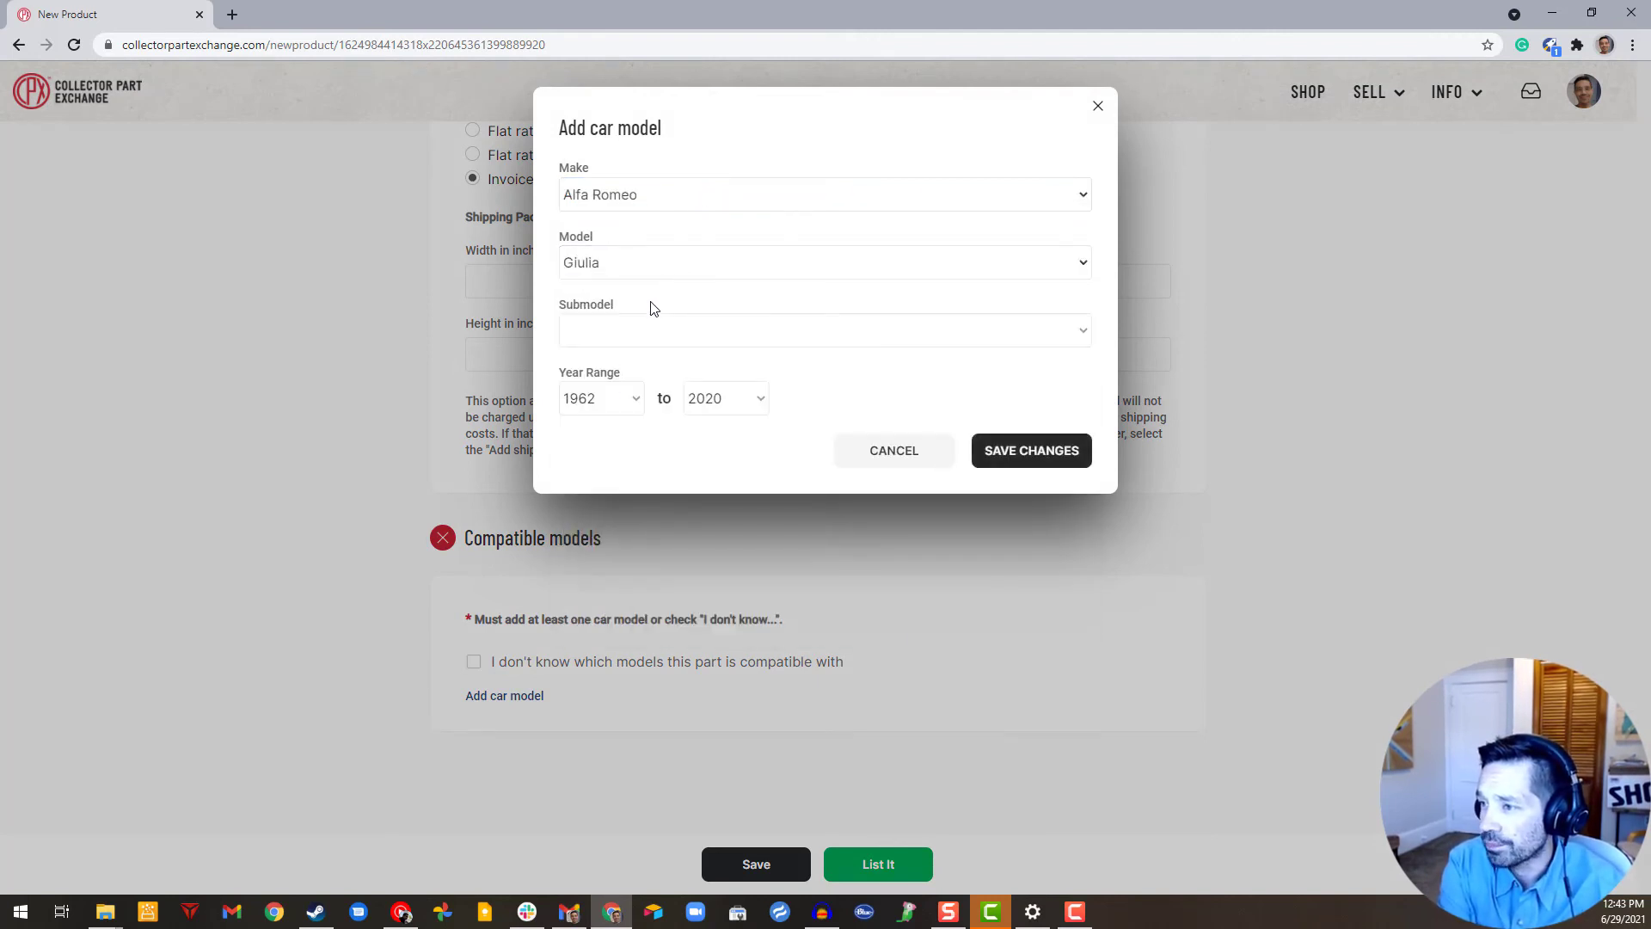
pyautogui.click(722, 399)
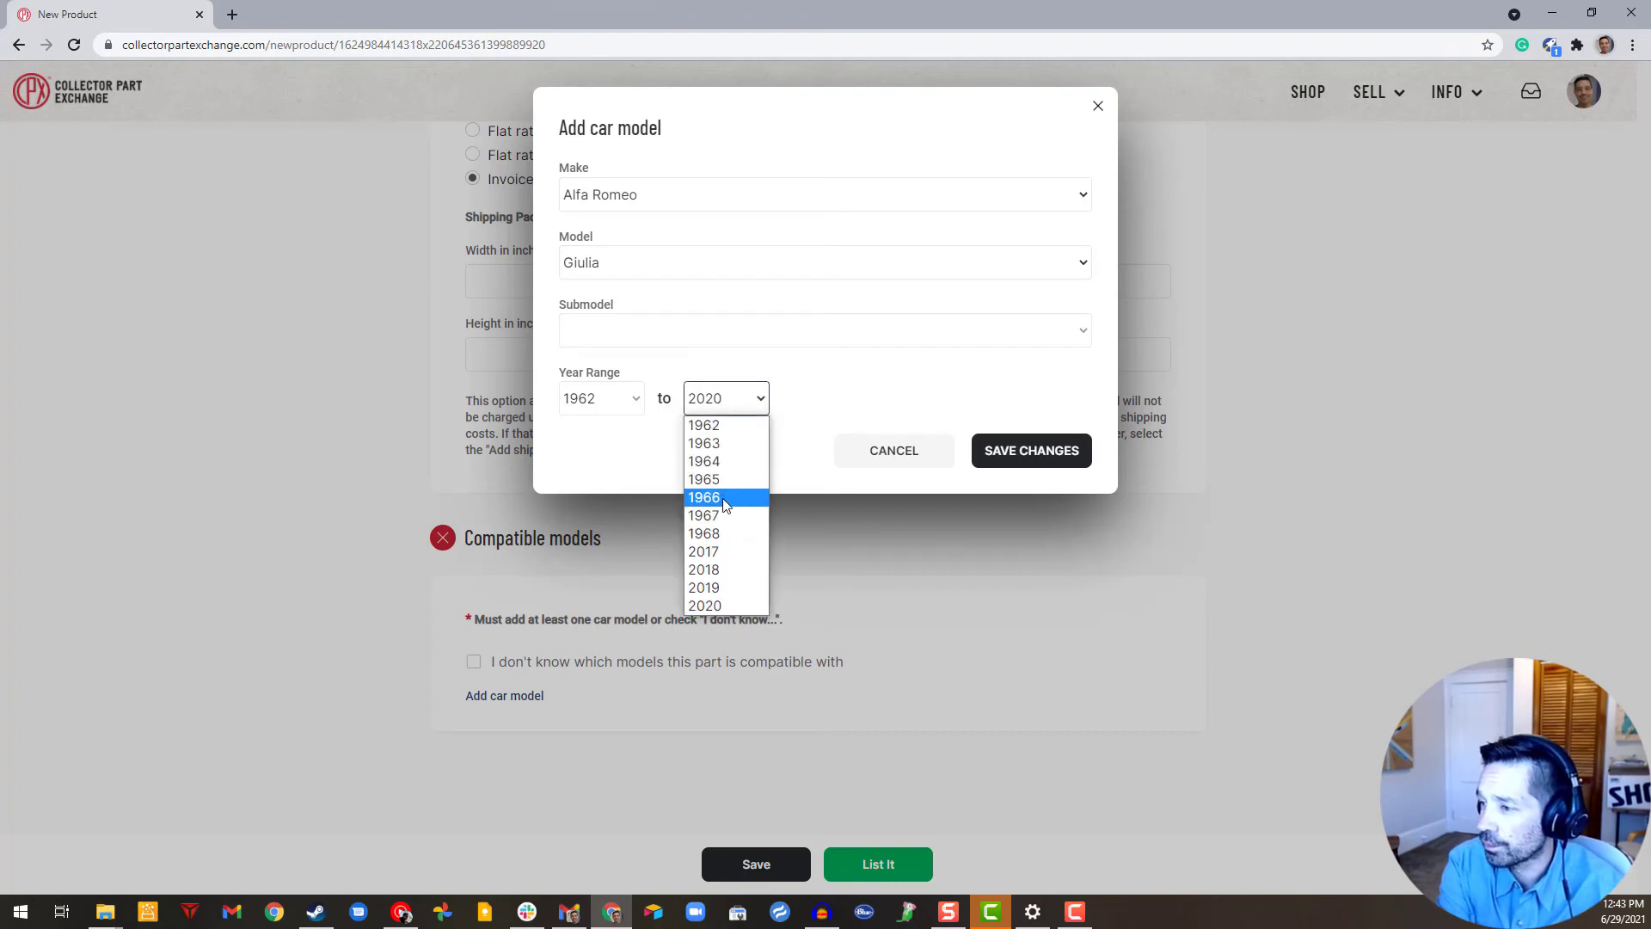
pyautogui.click(722, 533)
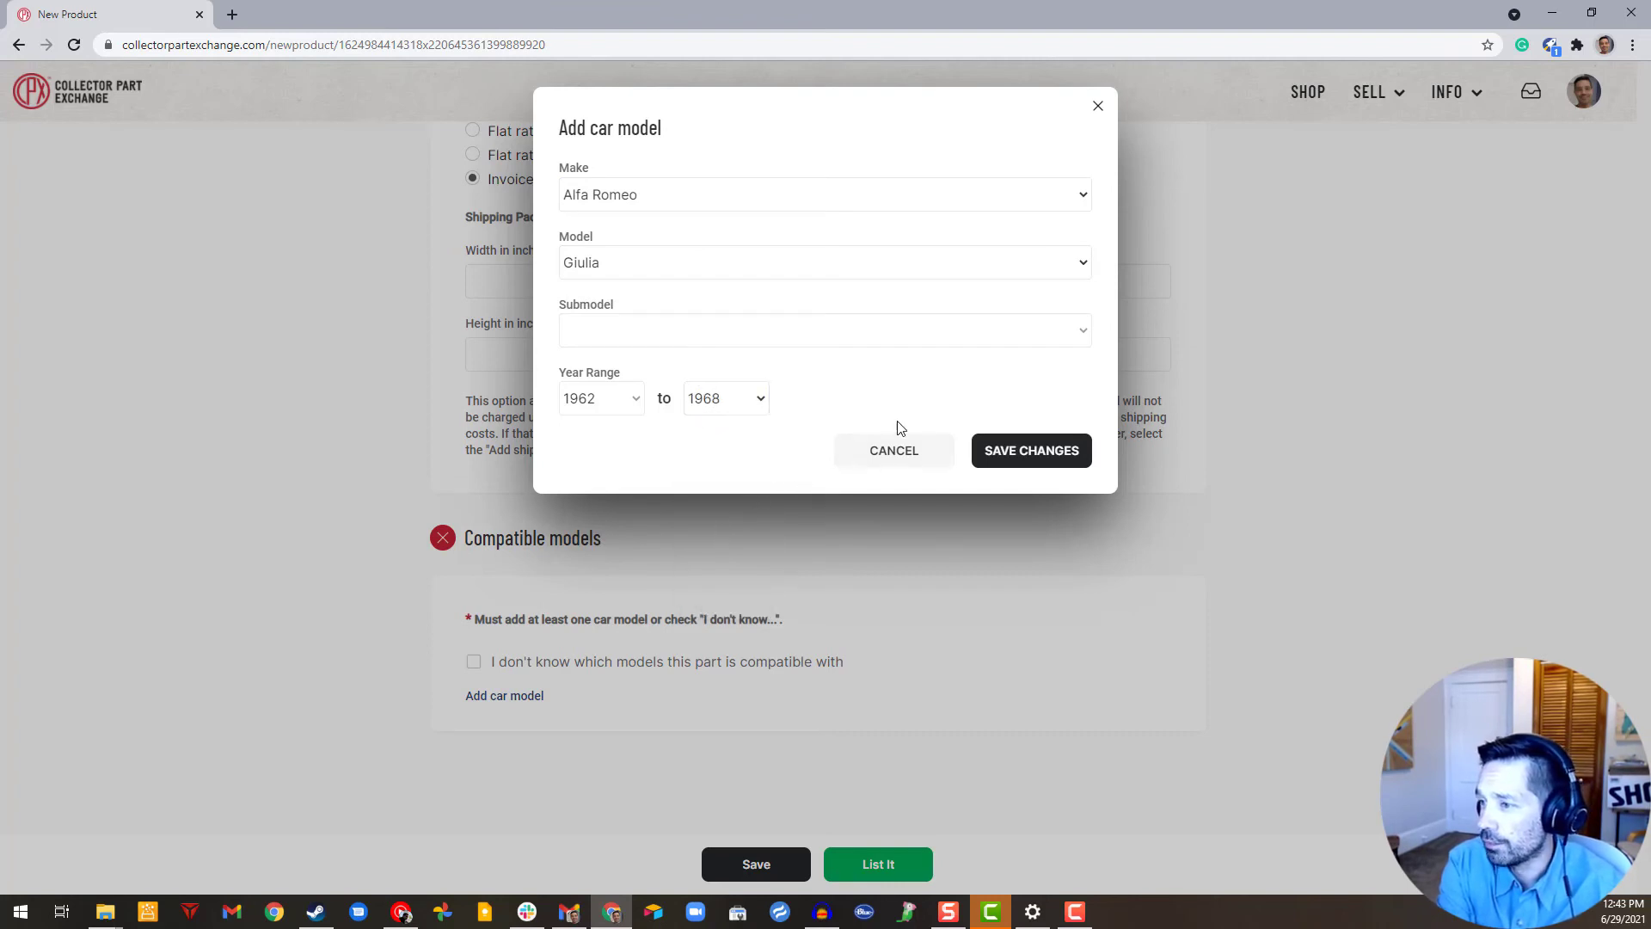
pyautogui.click(1010, 449)
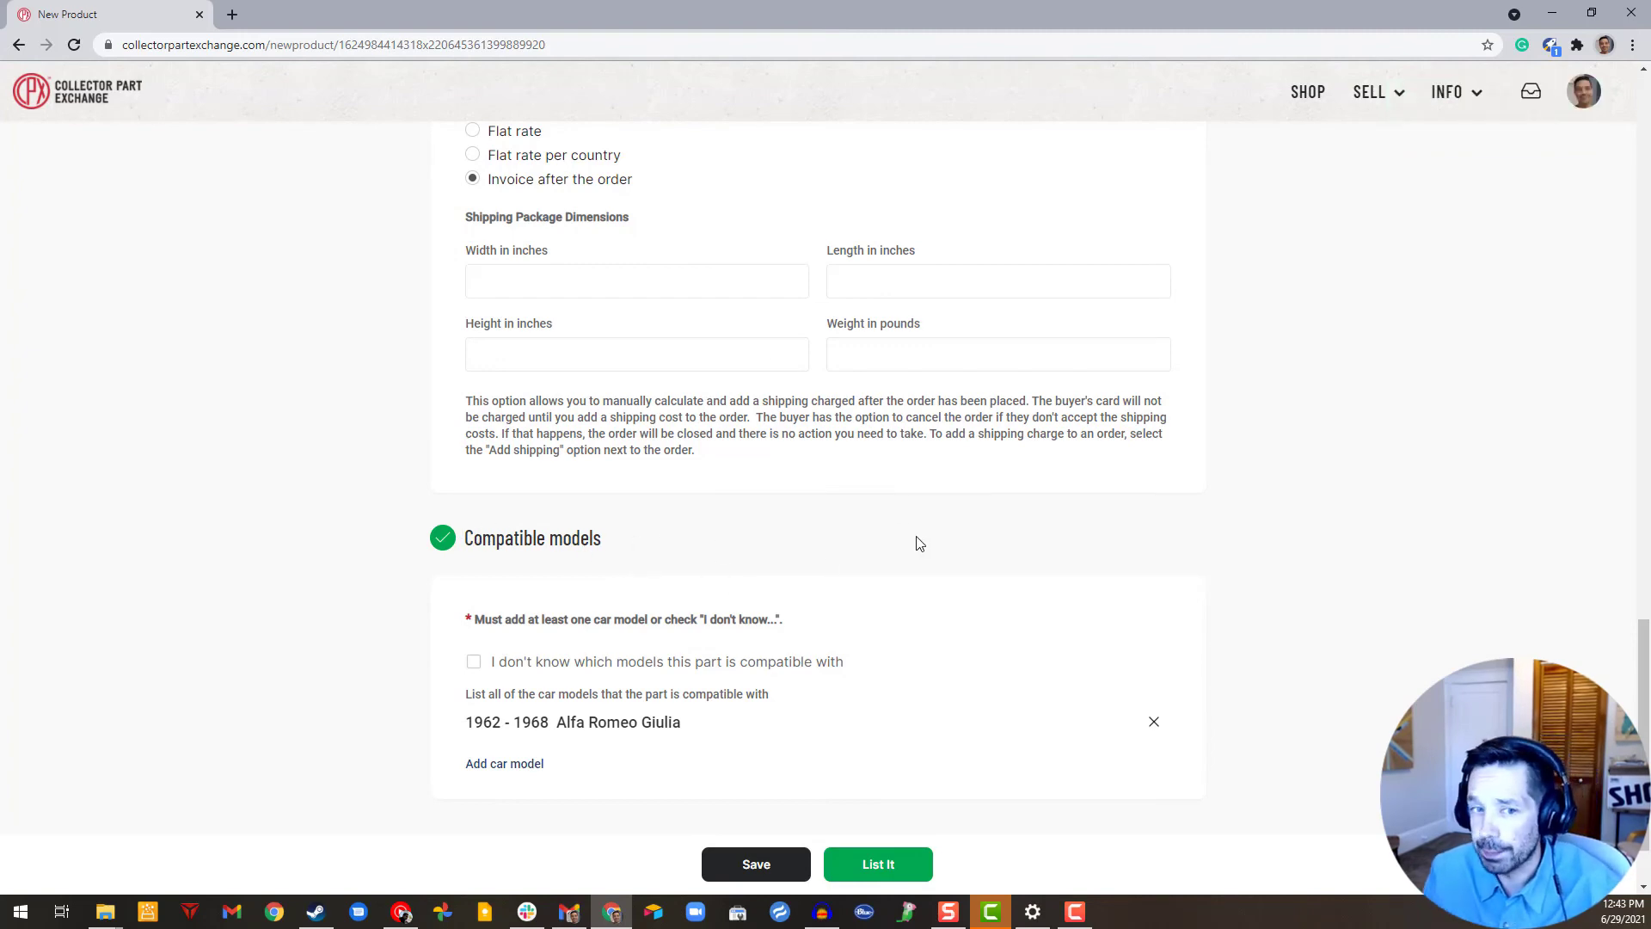
# - Review the completed form sections, list the product for sale, and return to the inventory
pyautogui.scroll(20, 911, 540)
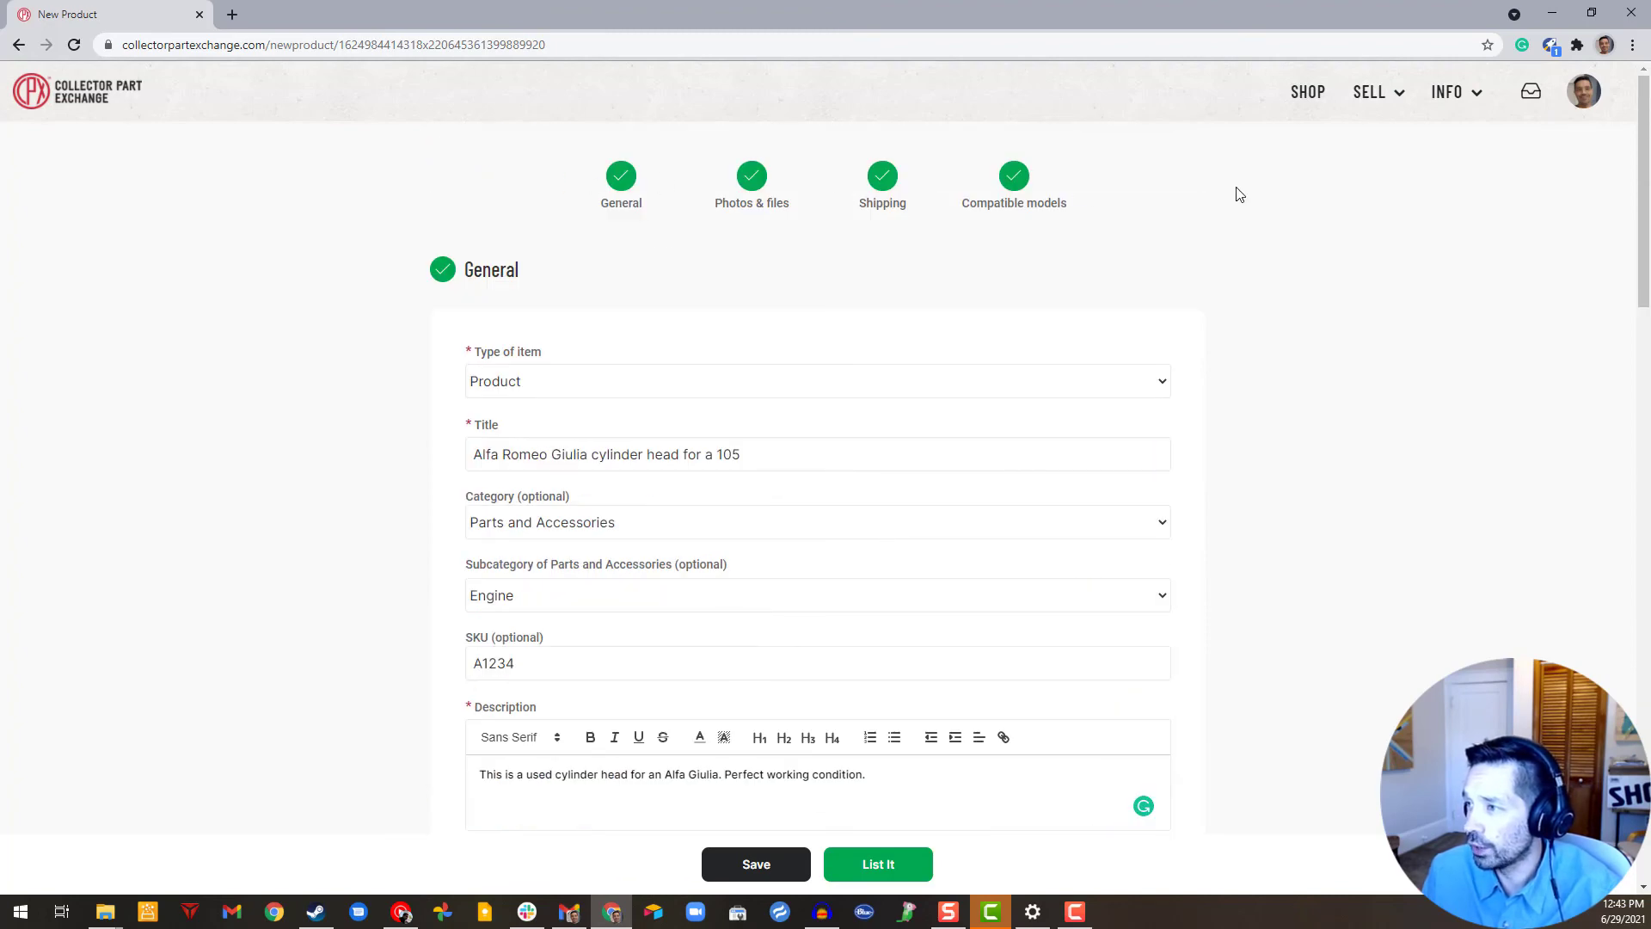
pyautogui.scroll(-8, 442, 469)
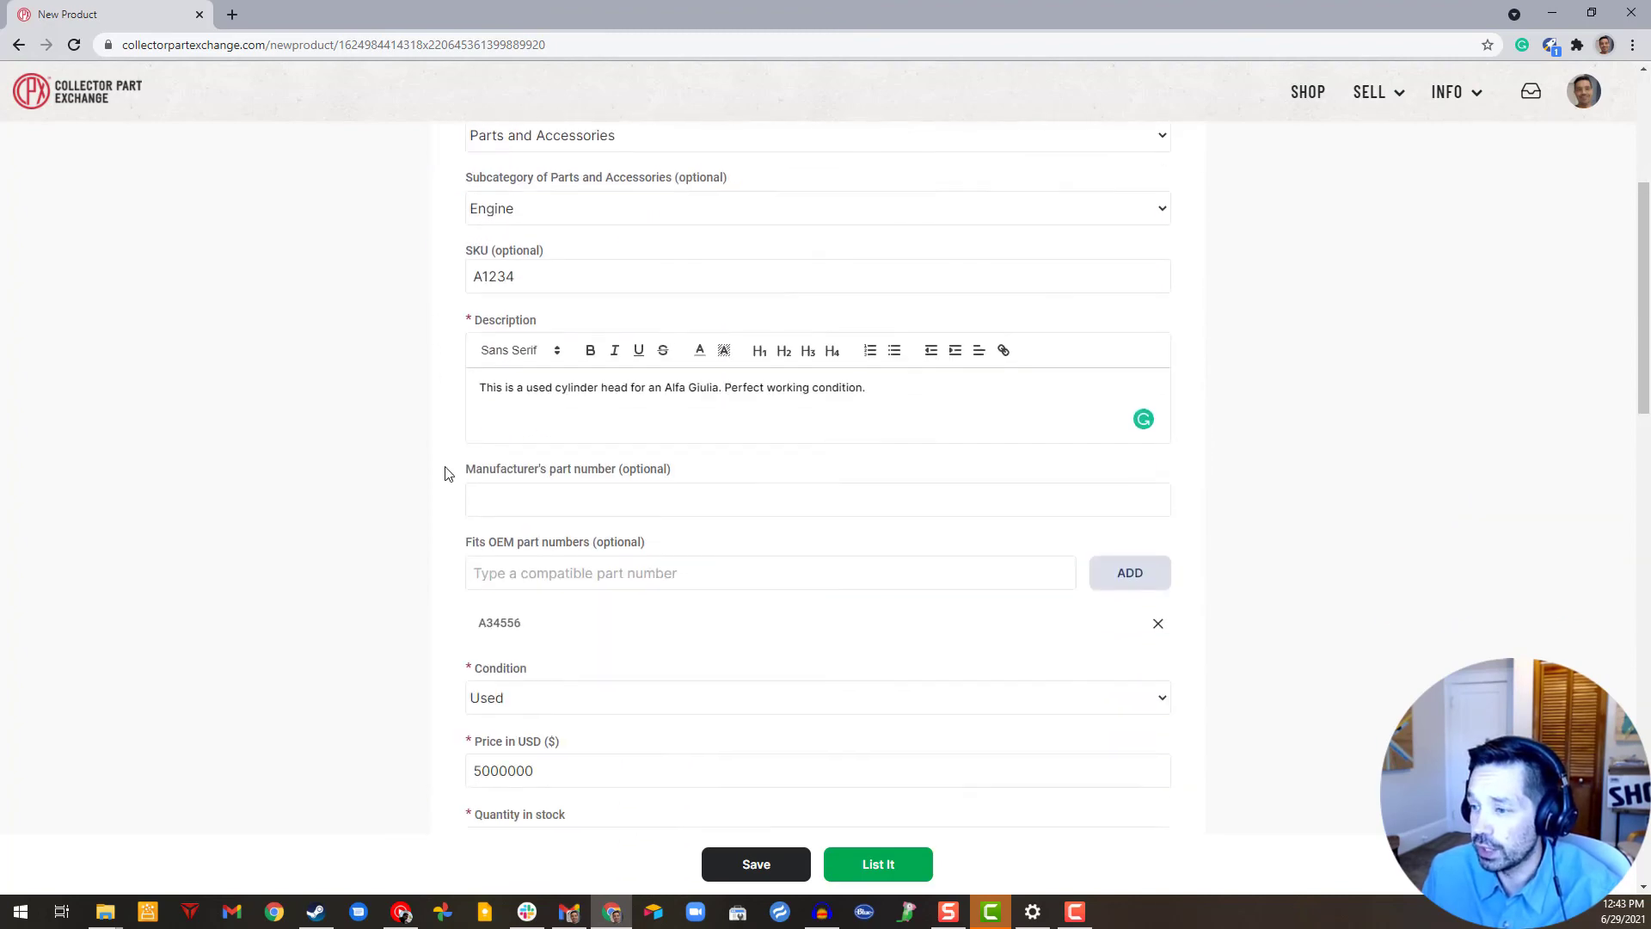
pyautogui.scroll(-15, 565, 758)
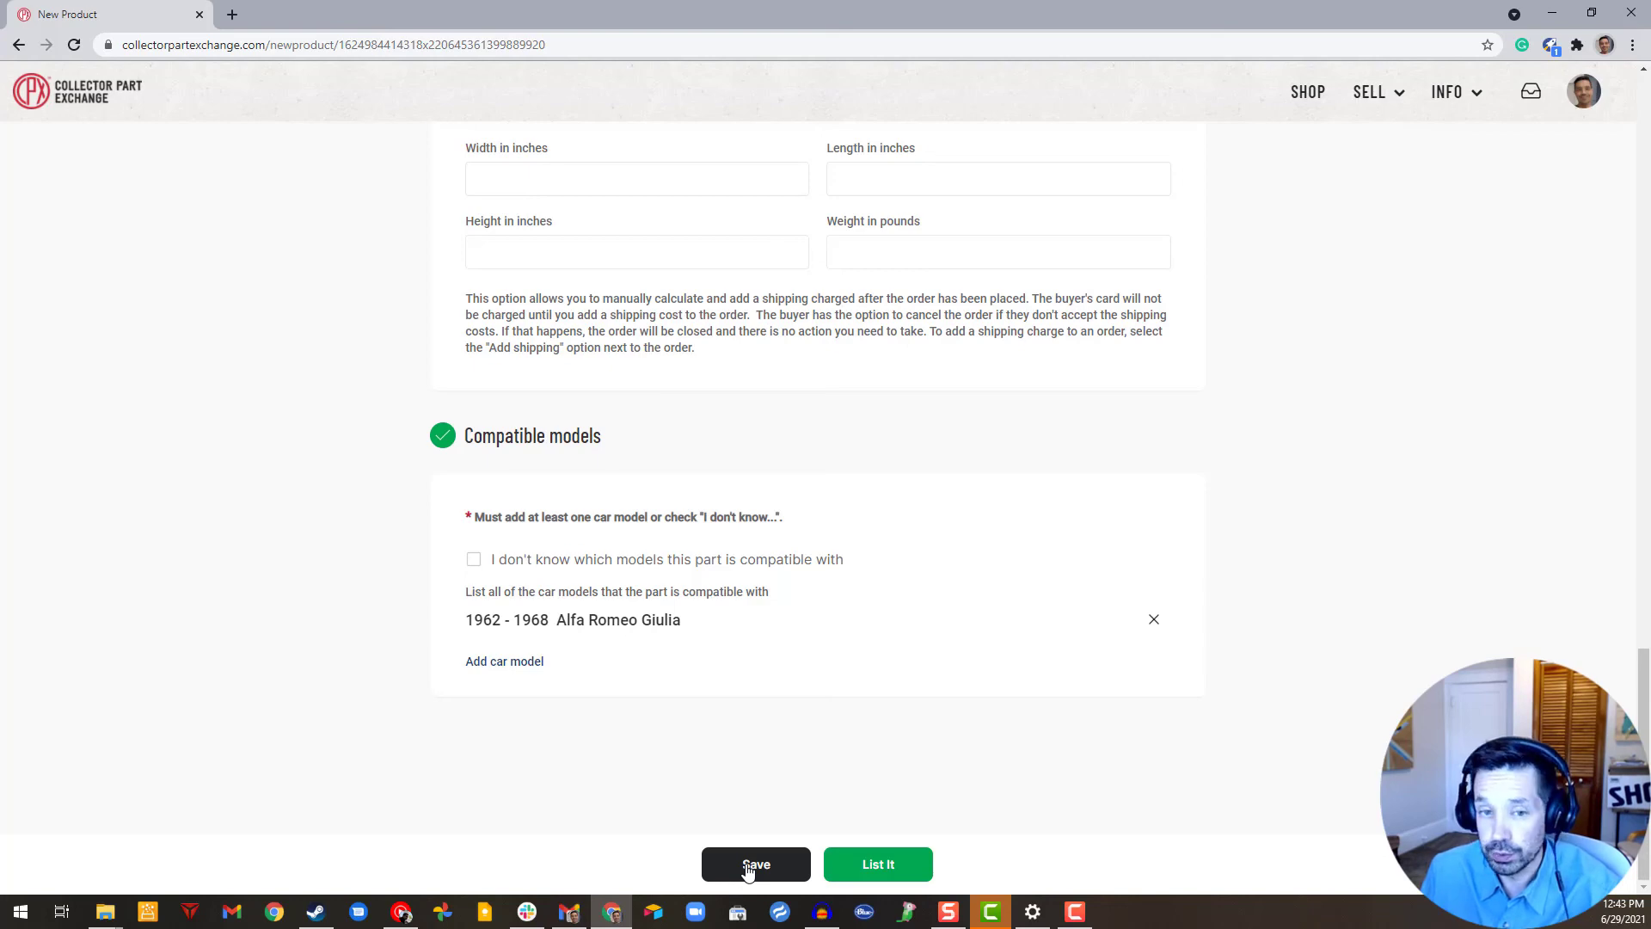
pyautogui.click(890, 876)
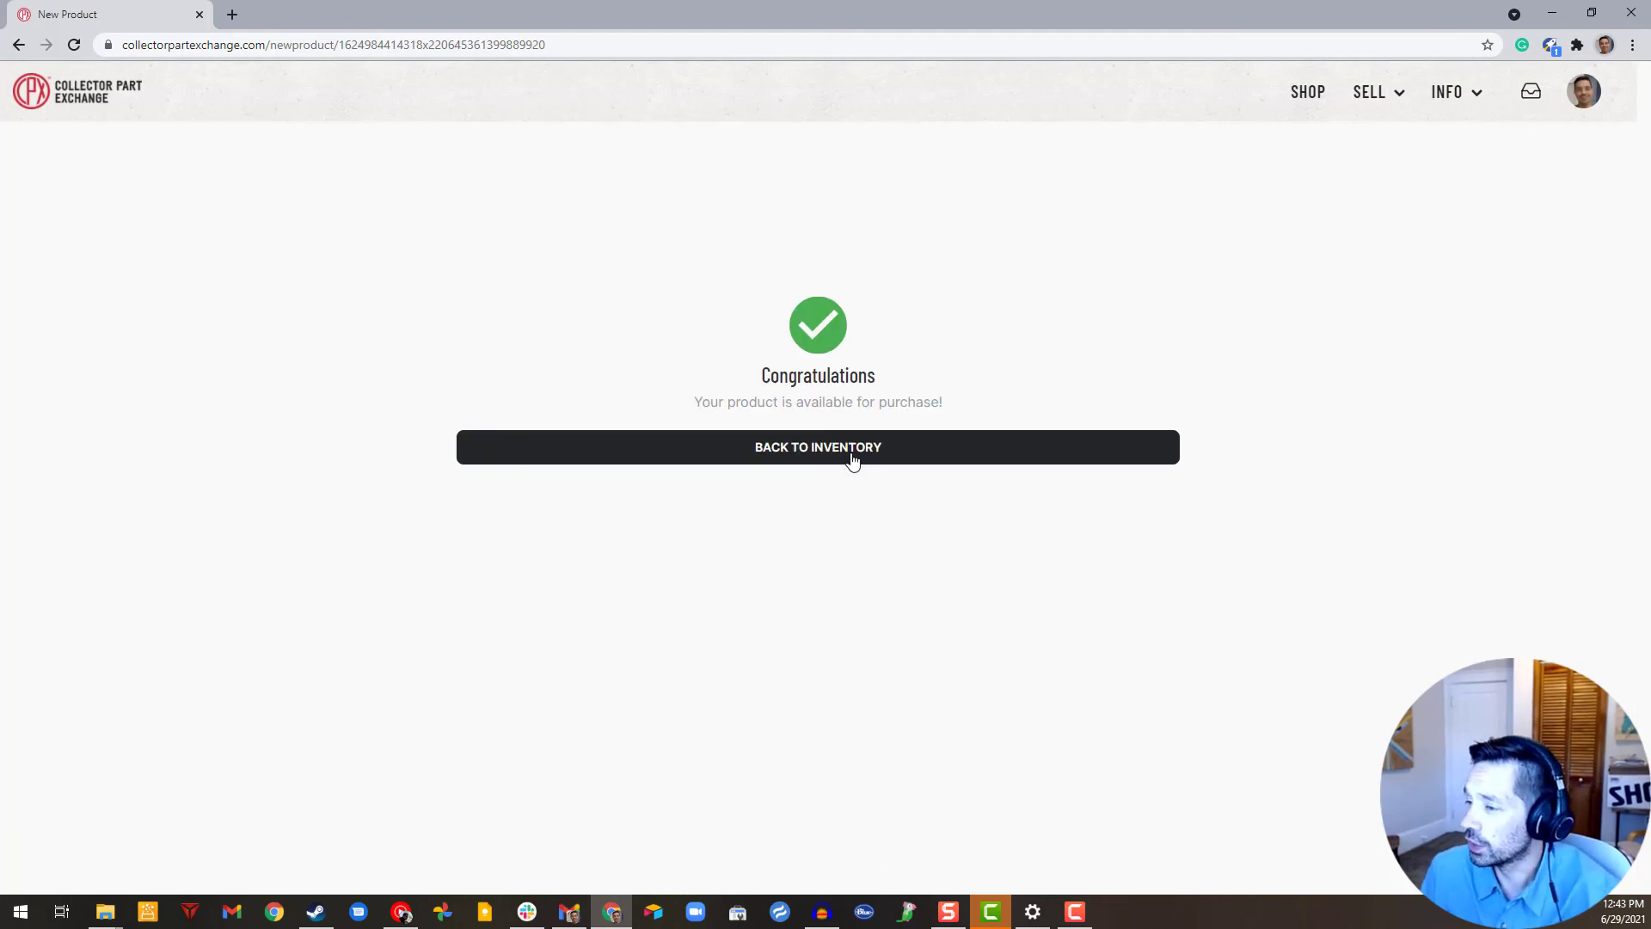
pyautogui.click(852, 460)
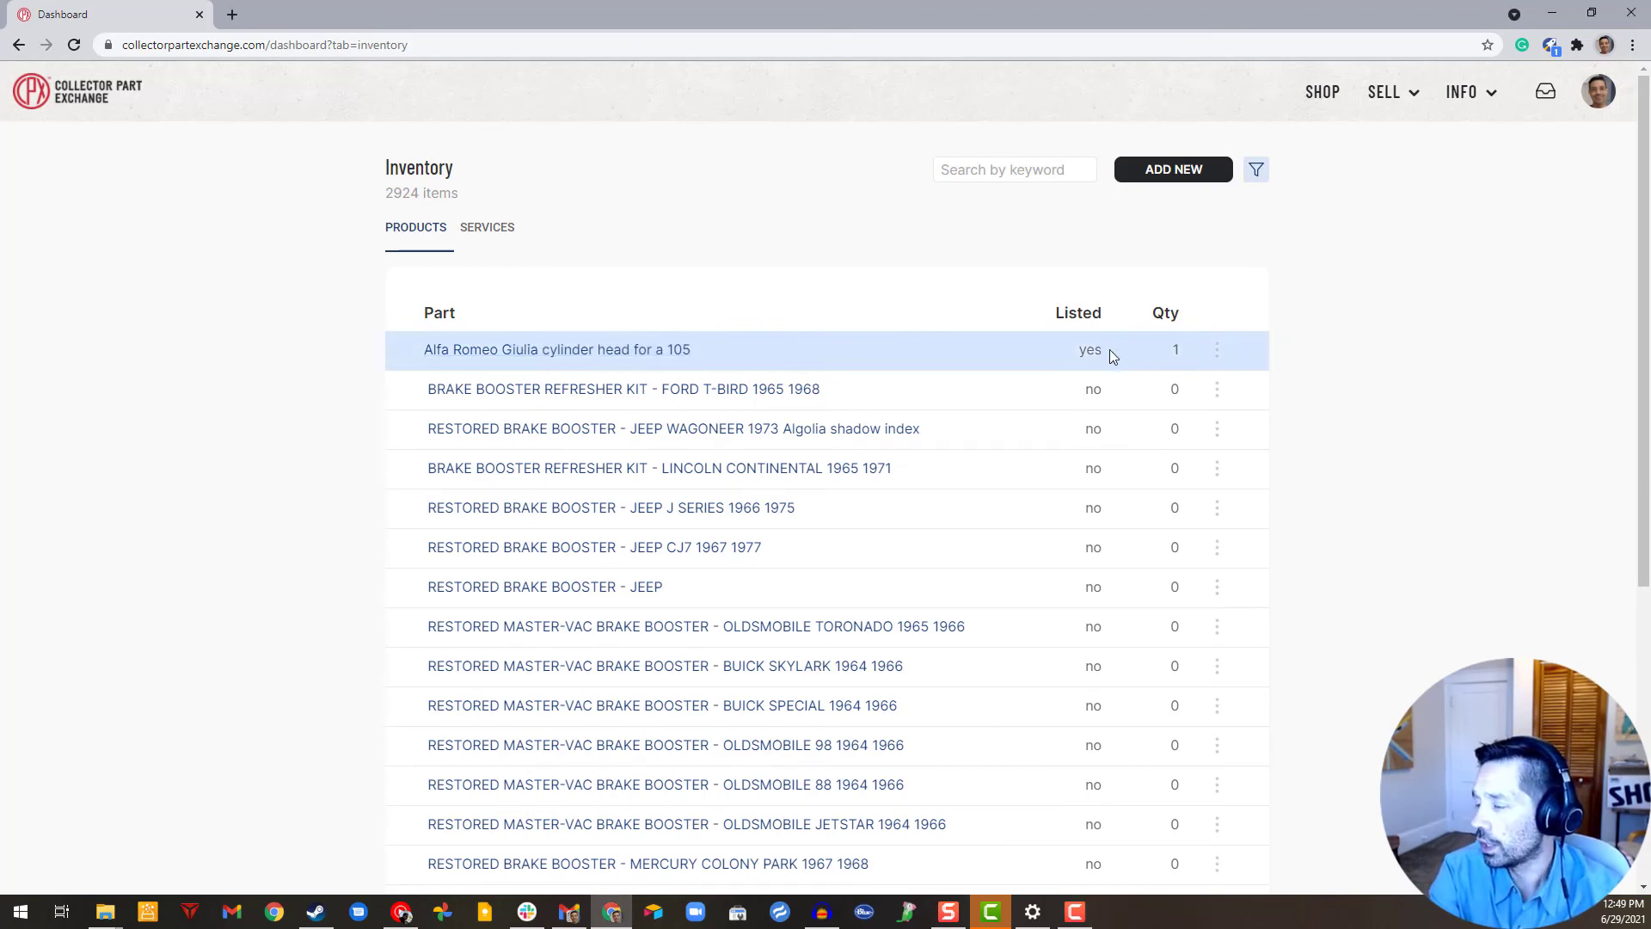
# - Preview the Alfa Romeo Giulia cylinder head listing from the inventory, look over its page, and go back
pyautogui.click(1217, 352)
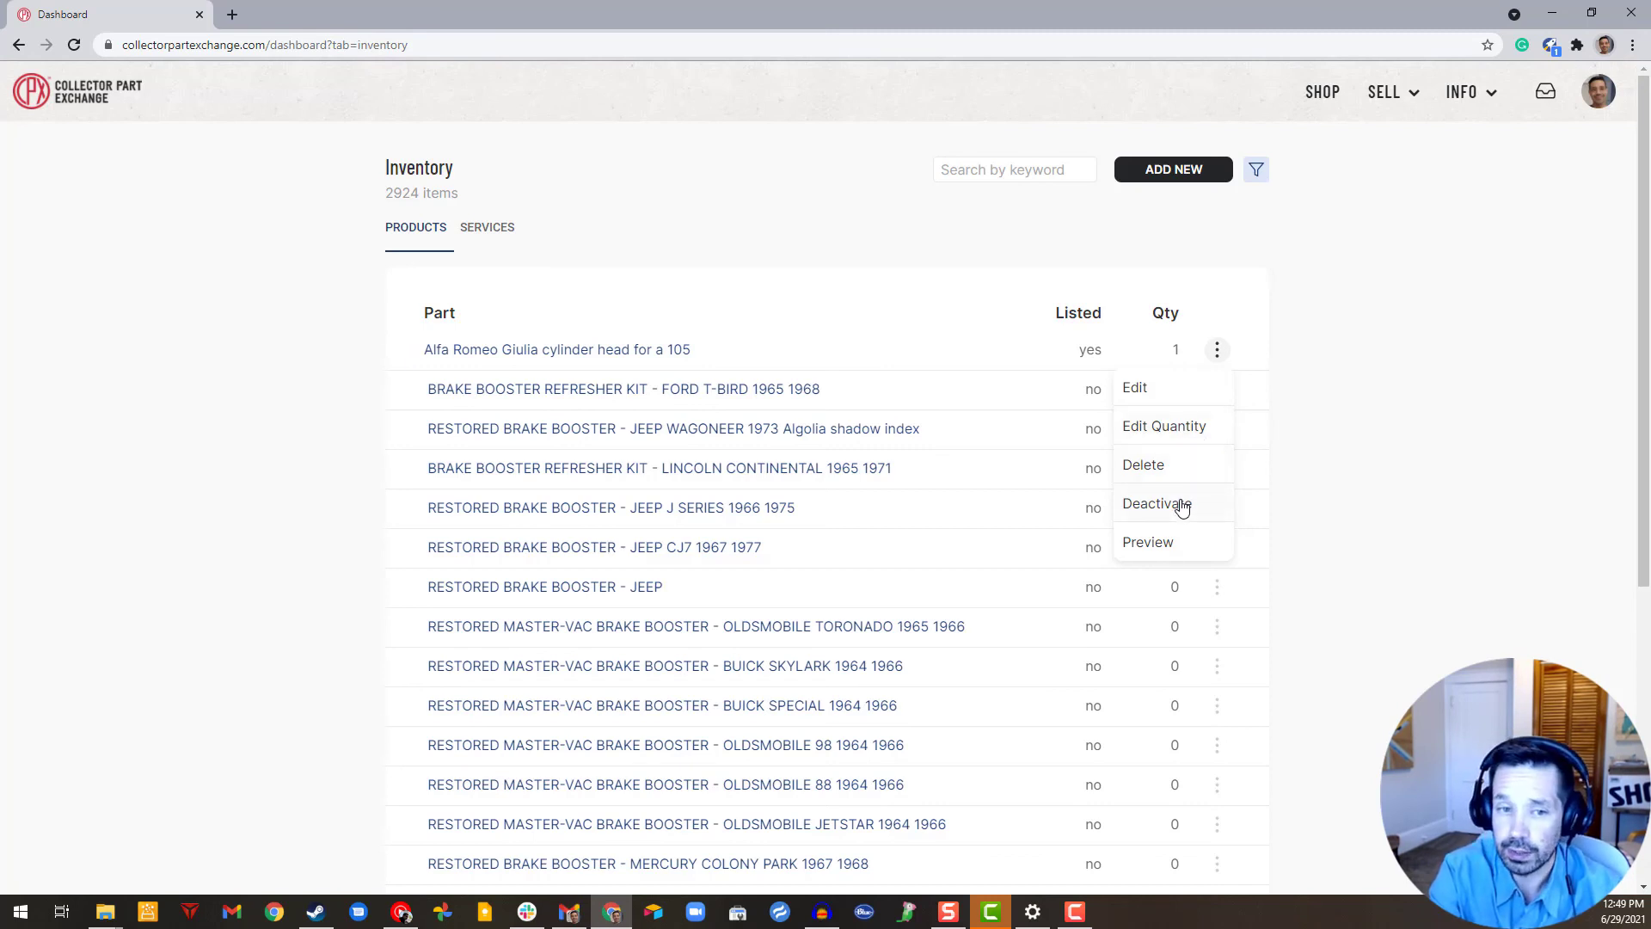
pyautogui.click(1148, 543)
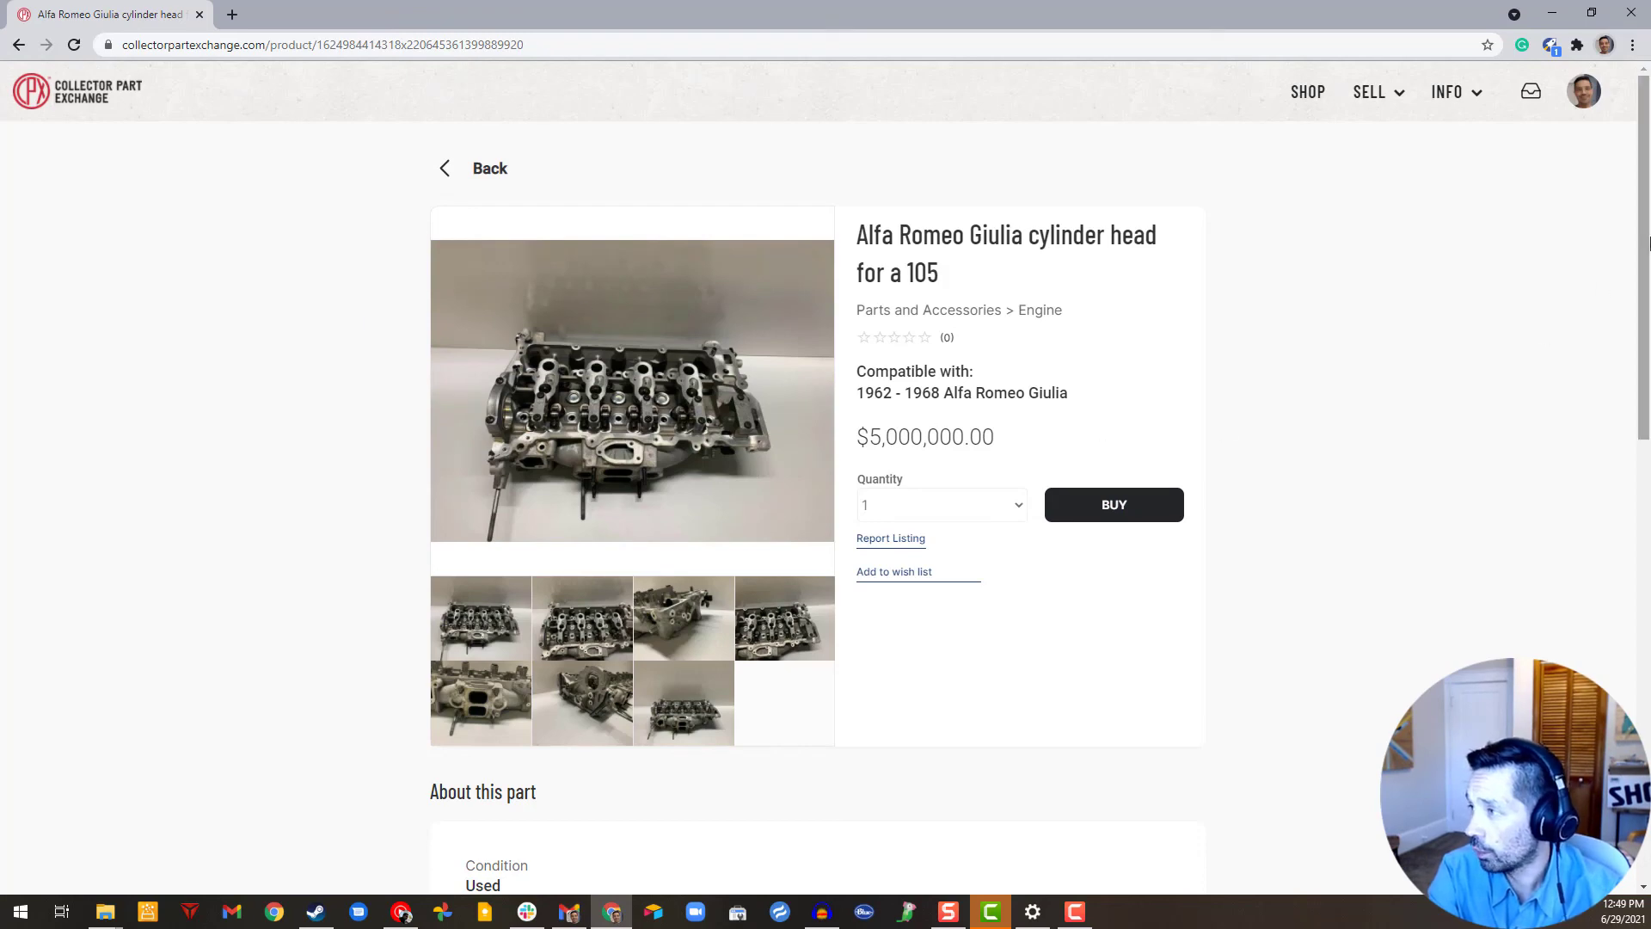
pyautogui.moveTo(1645, 244); pyautogui.dragTo(1312, 188)
pyautogui.click(492, 170)
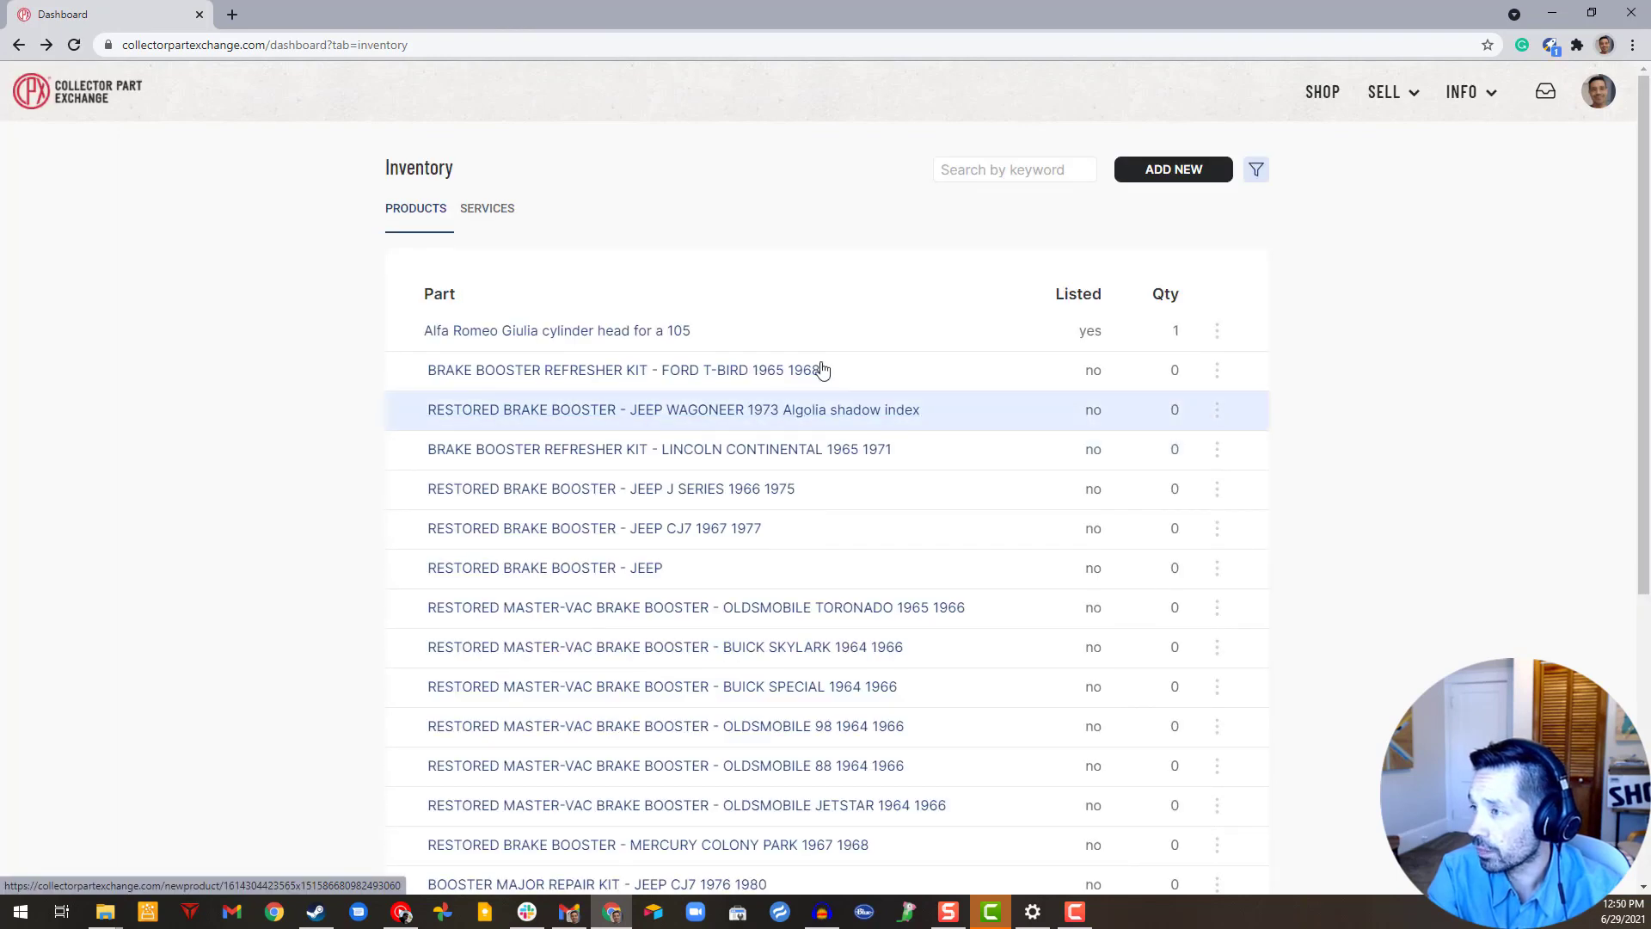
# - Search the inventory for "alfa romeo giulia cylinder head"
pyautogui.click(978, 175)
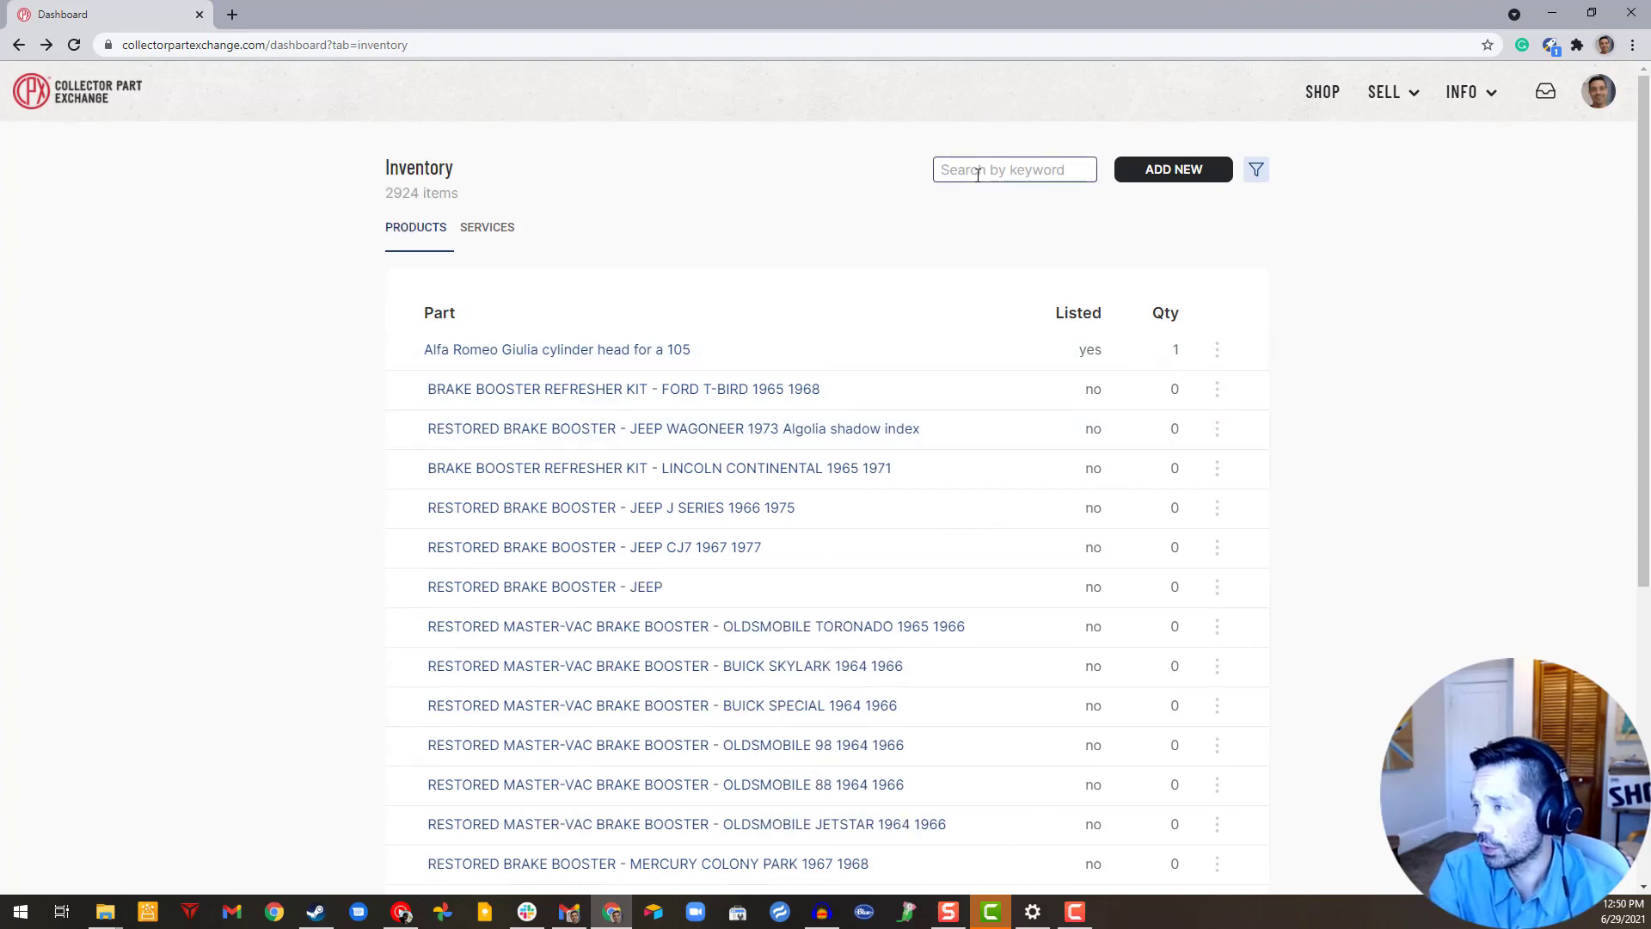
pyautogui.write('alfa romeo ')
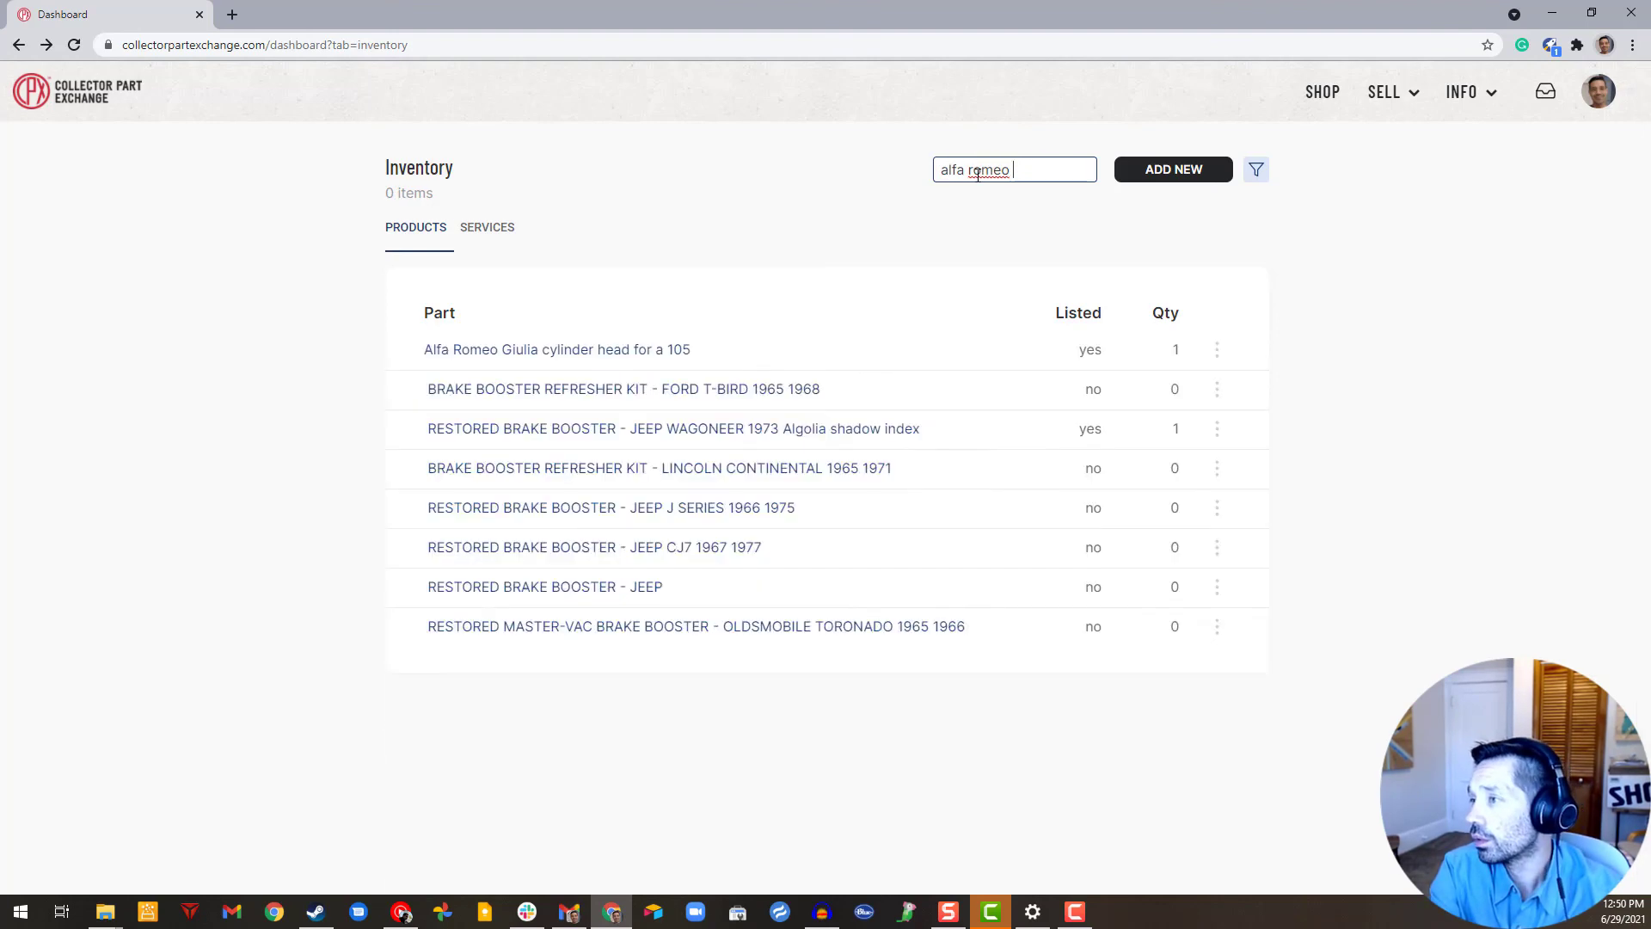
pyautogui.write('dgiulia cy')
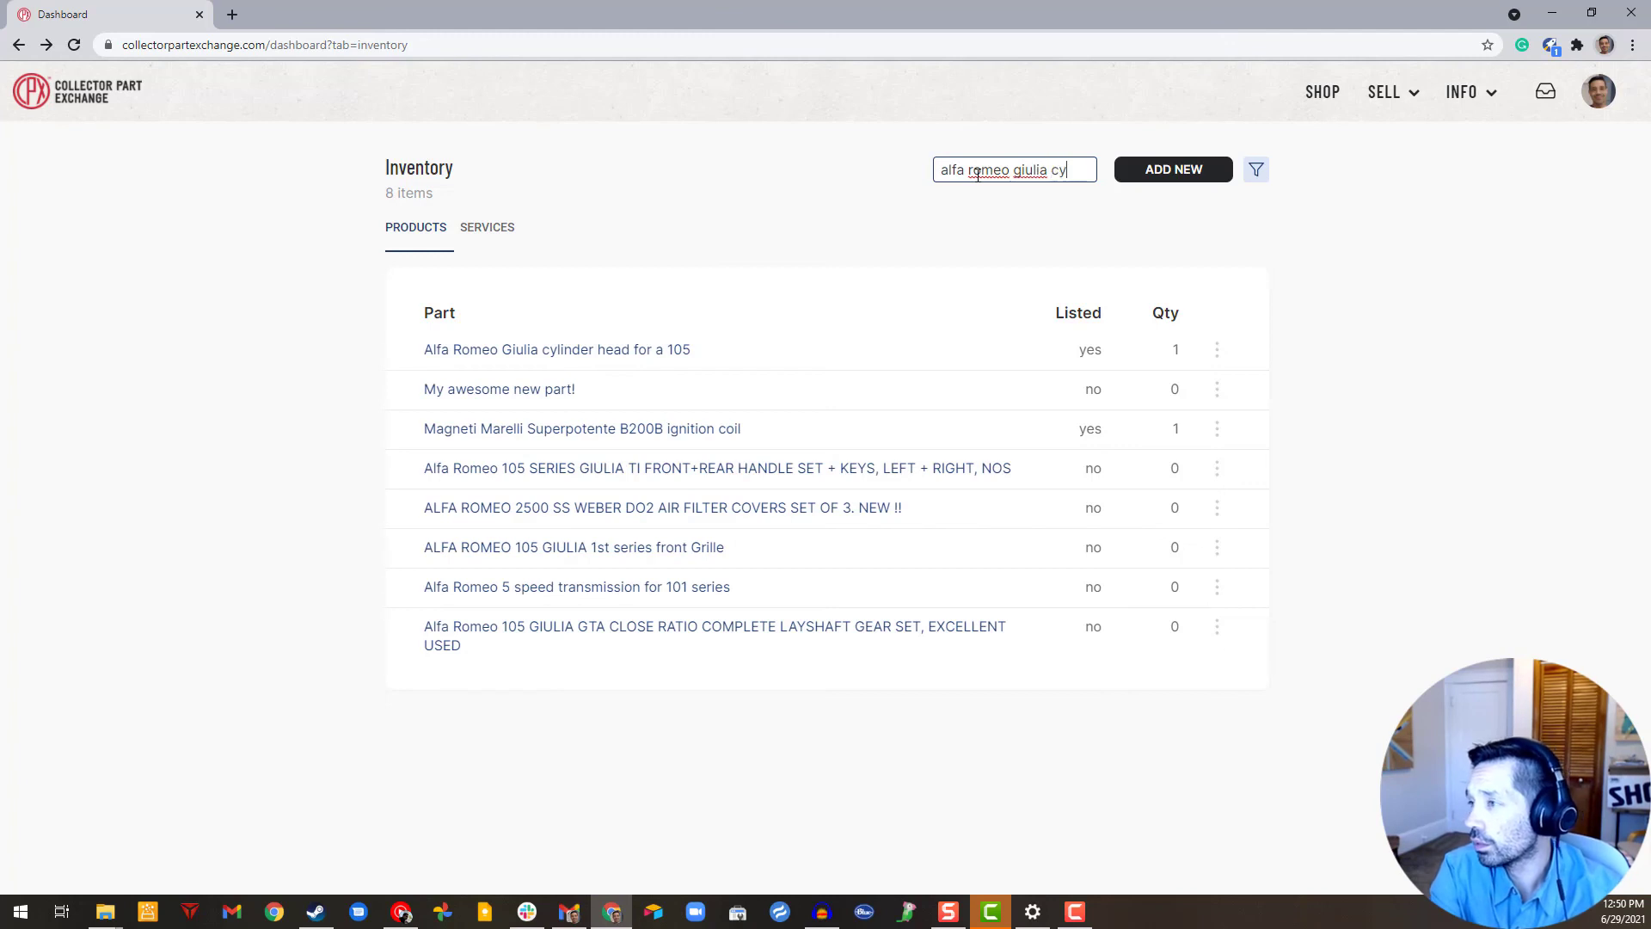
pyautogui.write('linder head')
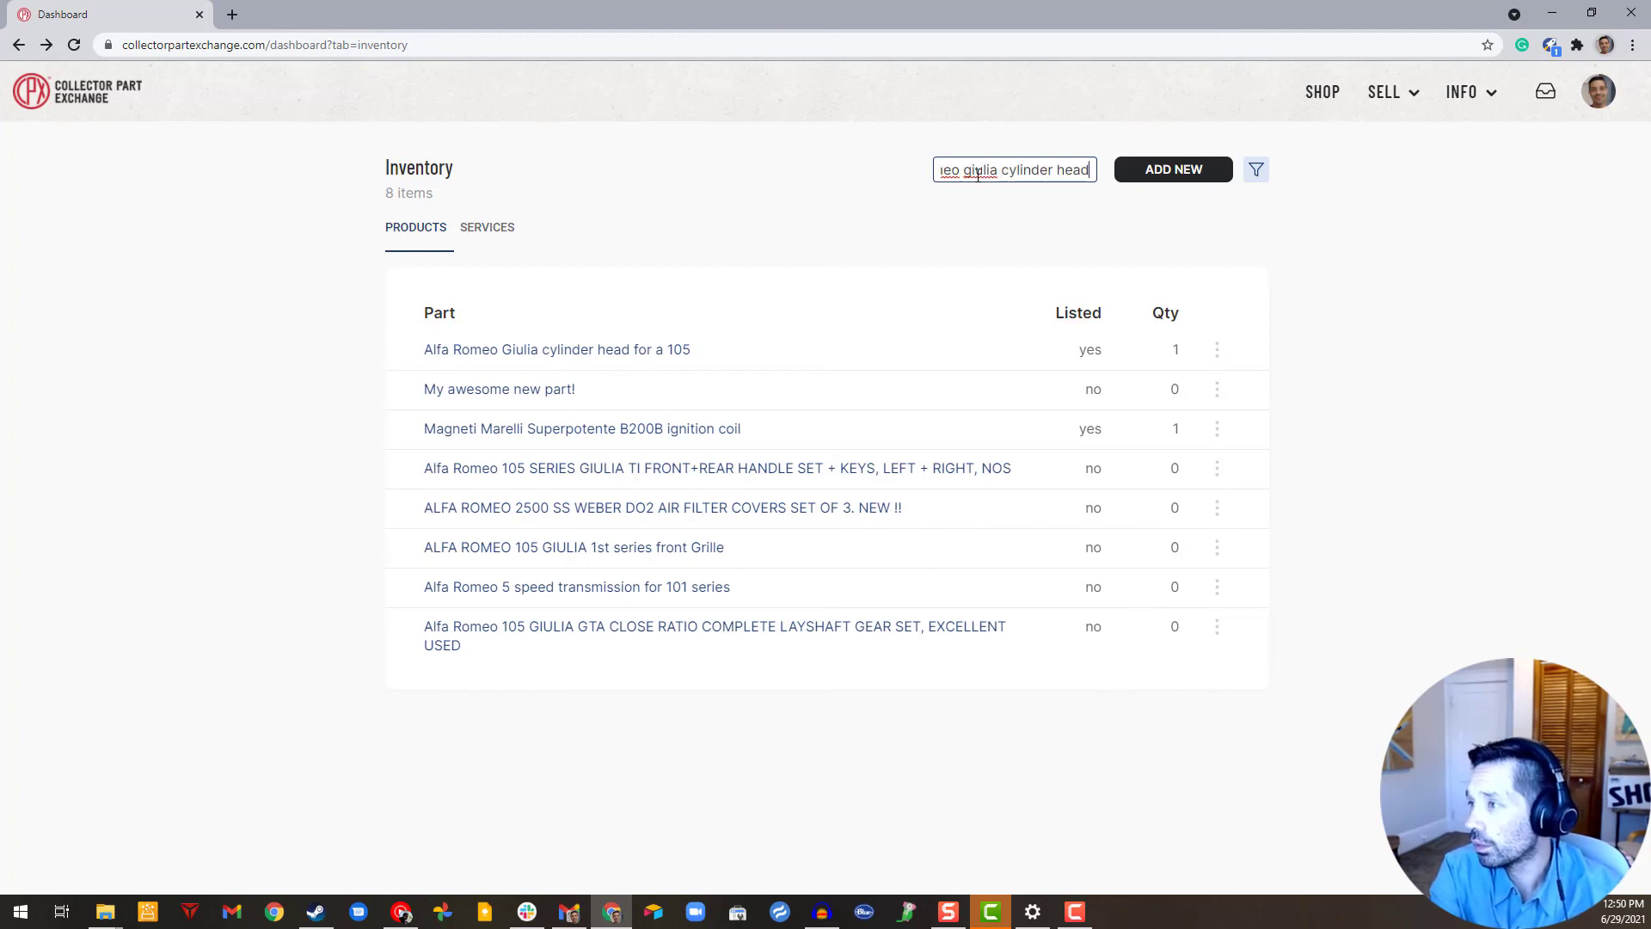